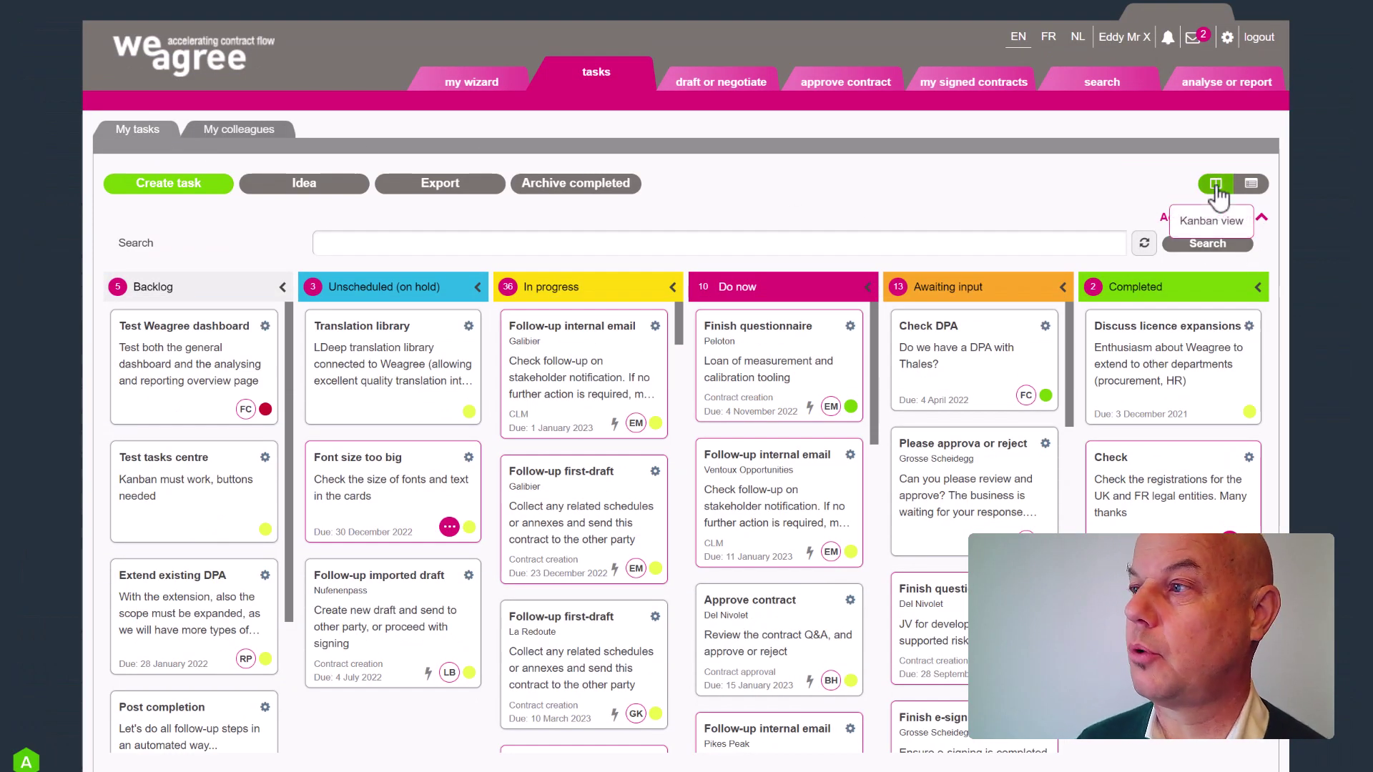
Switch the task overview from the Kanban board to the table list view
left_click(1251, 187)
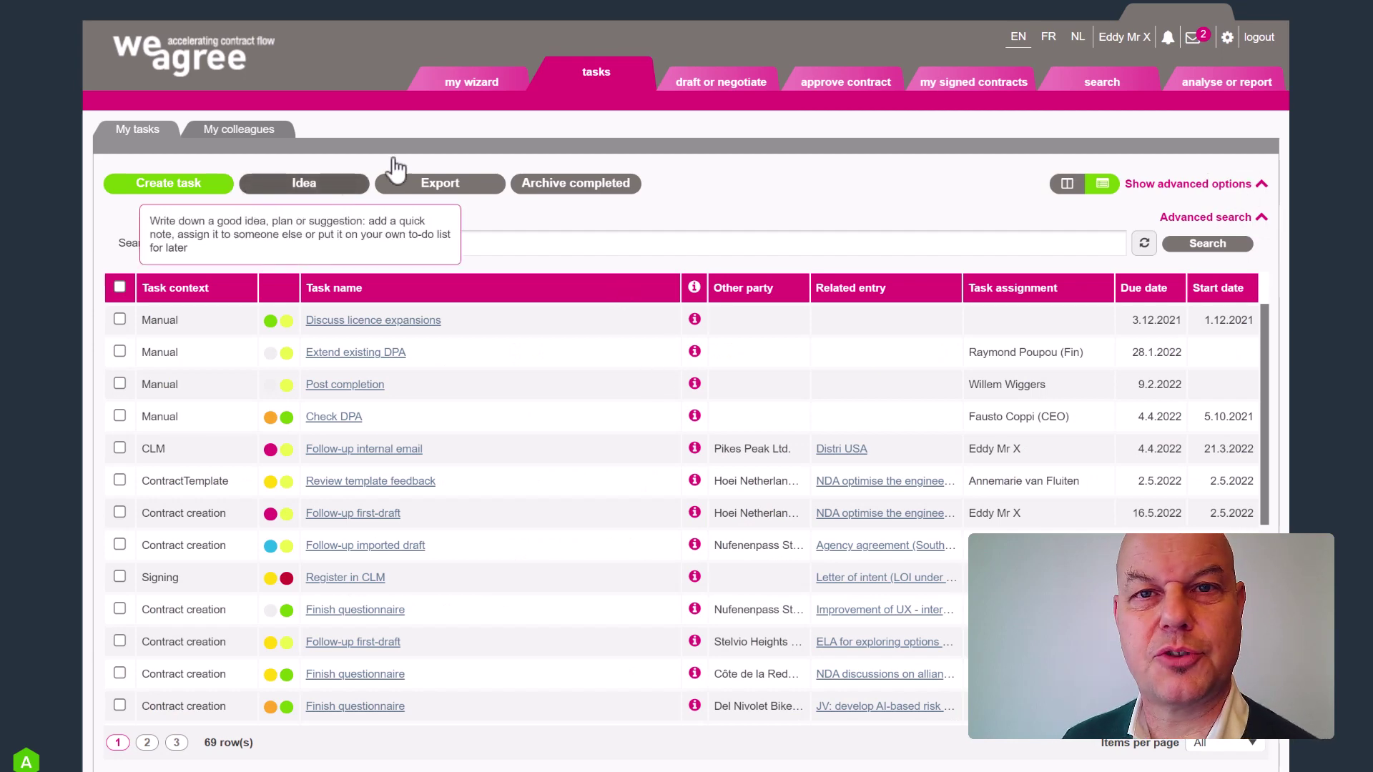
Show draft-or-negotiate contracts and select Support services online campaigns (ongoing)
left_click(737, 83)
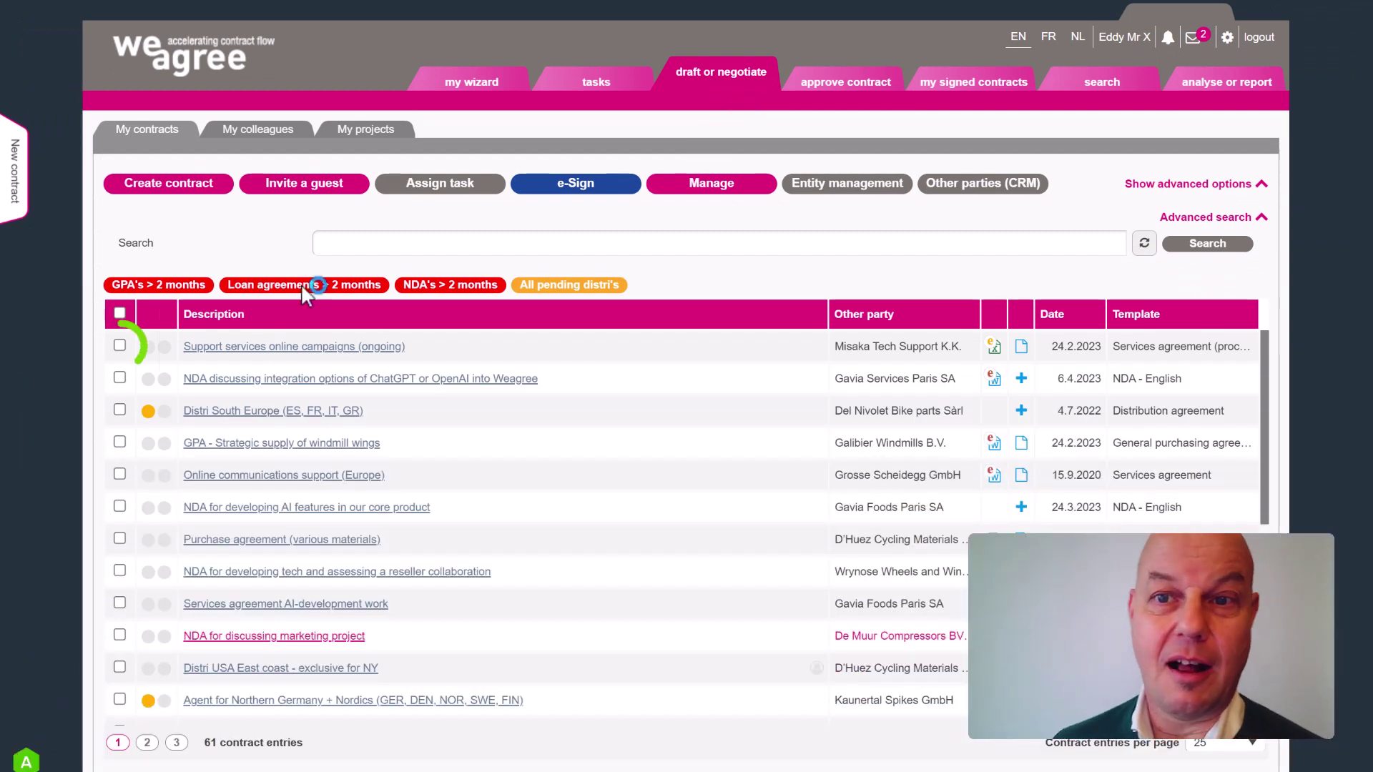
left_click(120, 345)
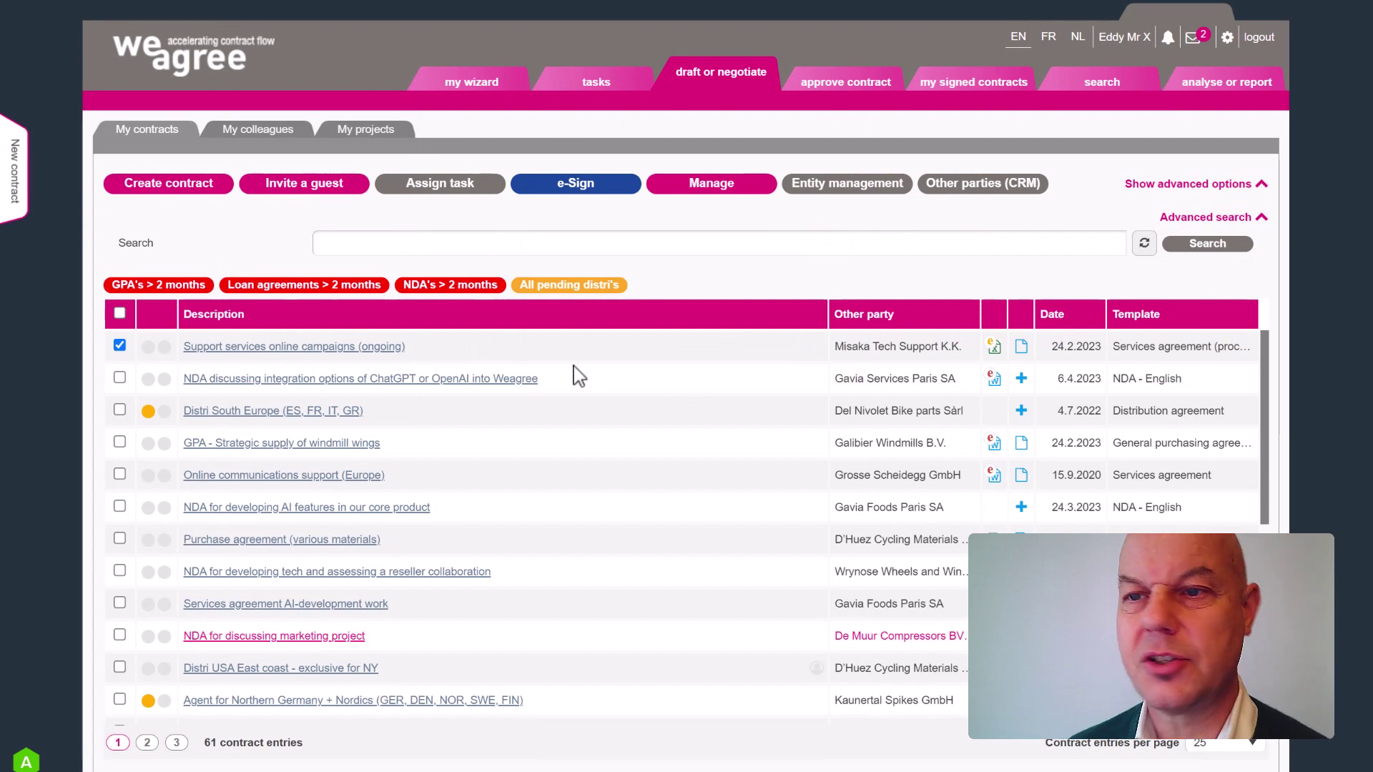
Start the Manage move for the Support services contract to open the 'Move to manage' dialog
left_click(742, 201)
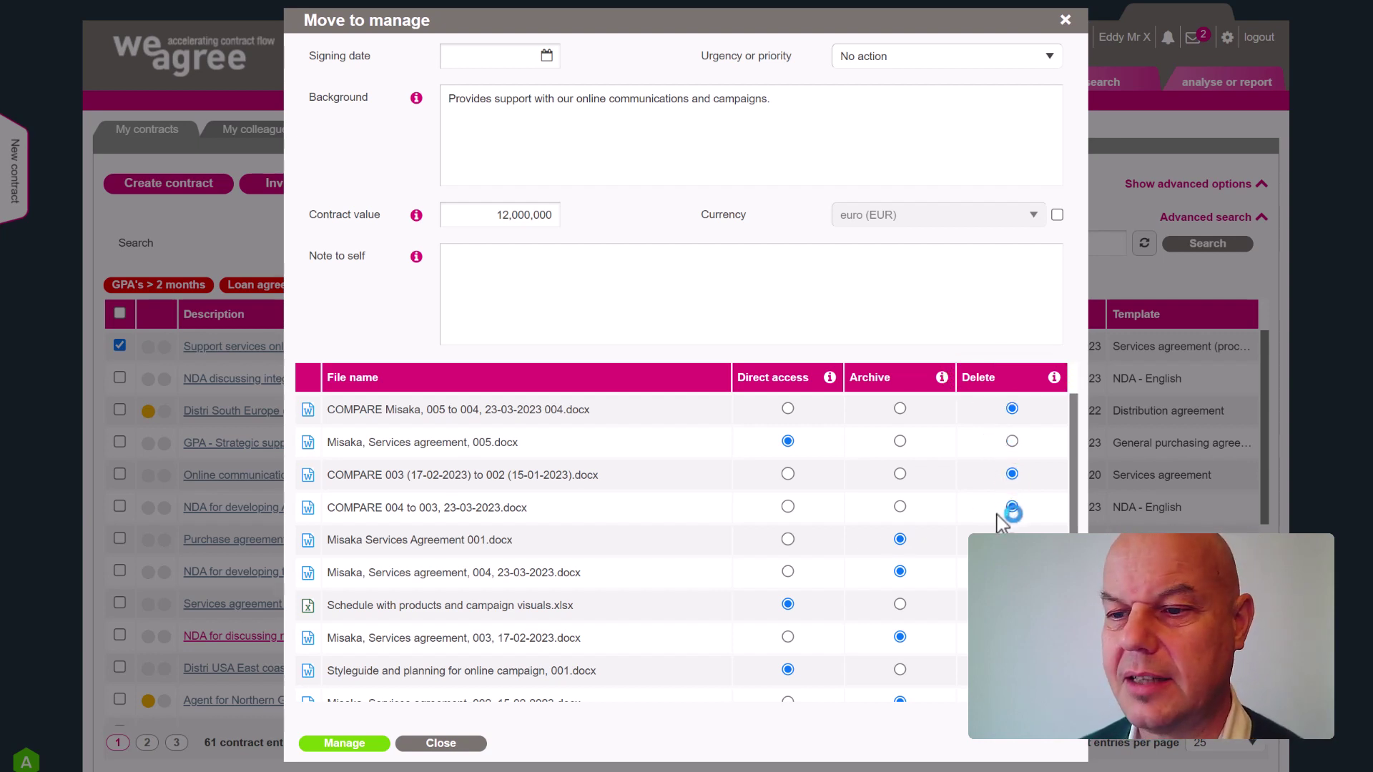
Set Misaka Services Agreement 001.docx to Delete instead of Archive in the file list
scroll(1004, 520, "down", 1)
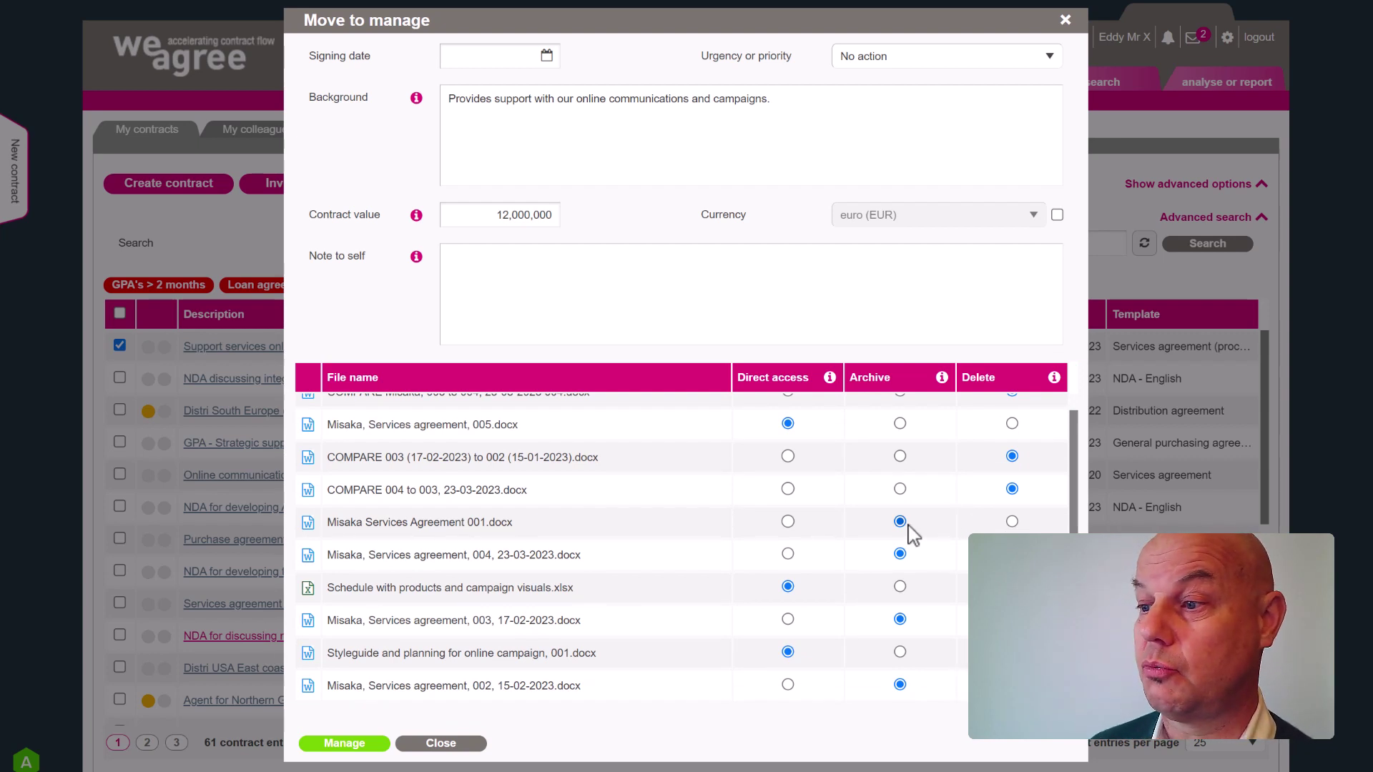
left_click(1013, 522)
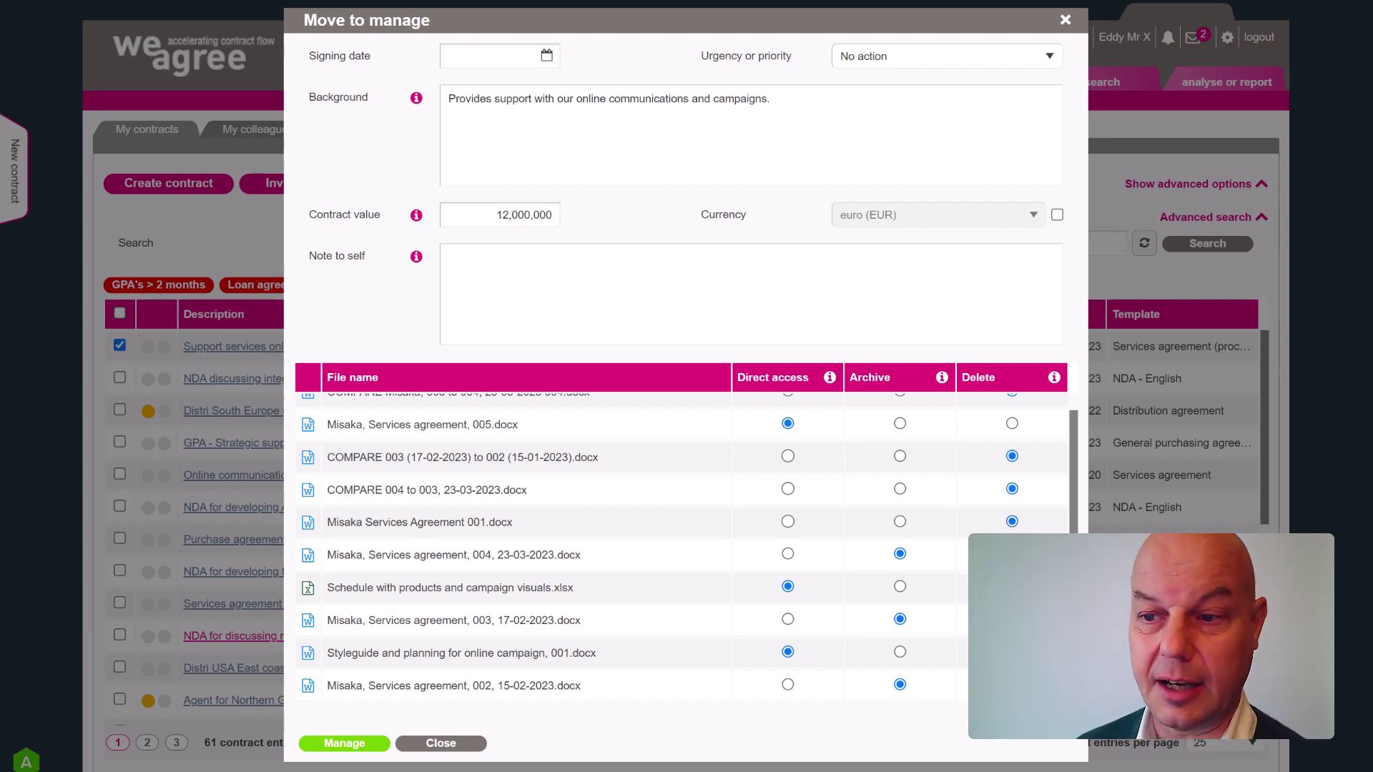
scroll(848, 486, "up", 1)
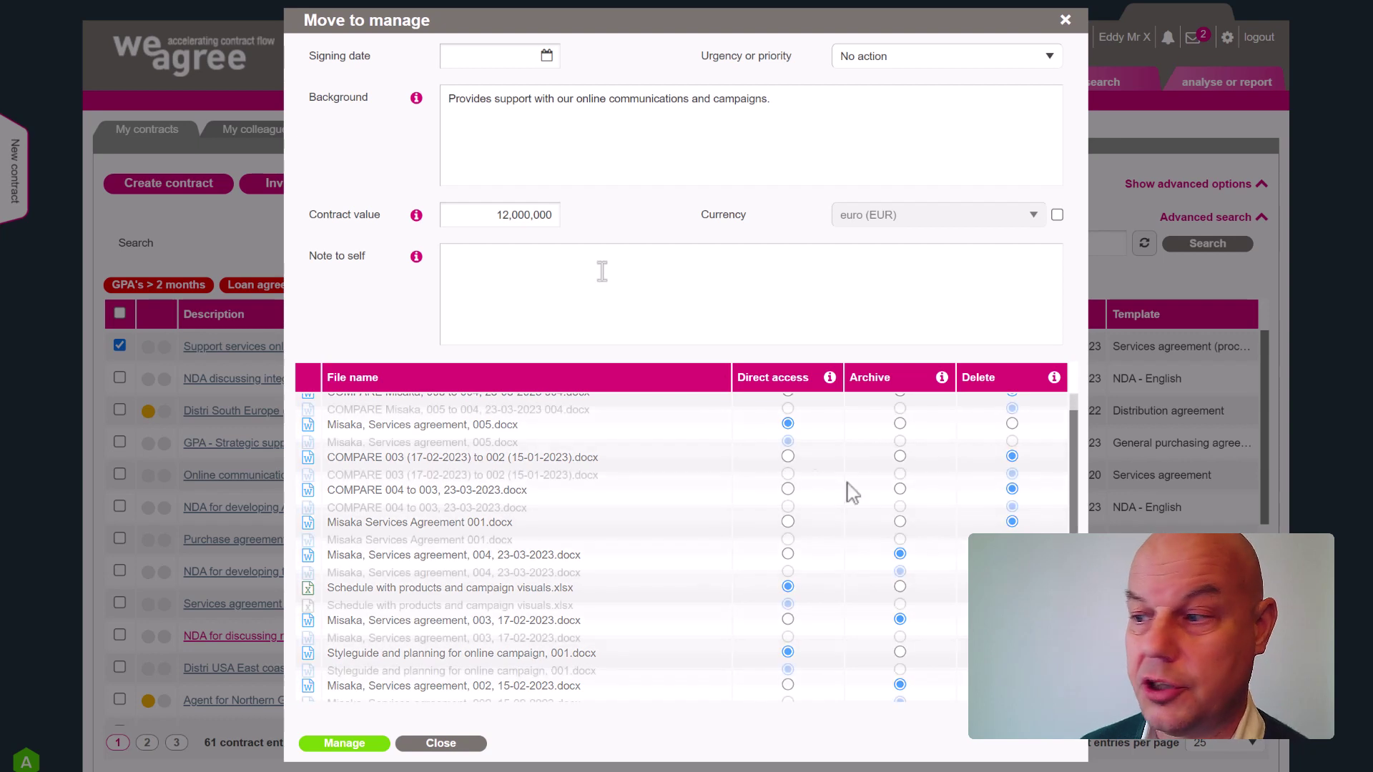
Note to double-check e-signing and the product list and brief communications; set urgency to Low prio
left_click(602, 272)
type("Double-check")
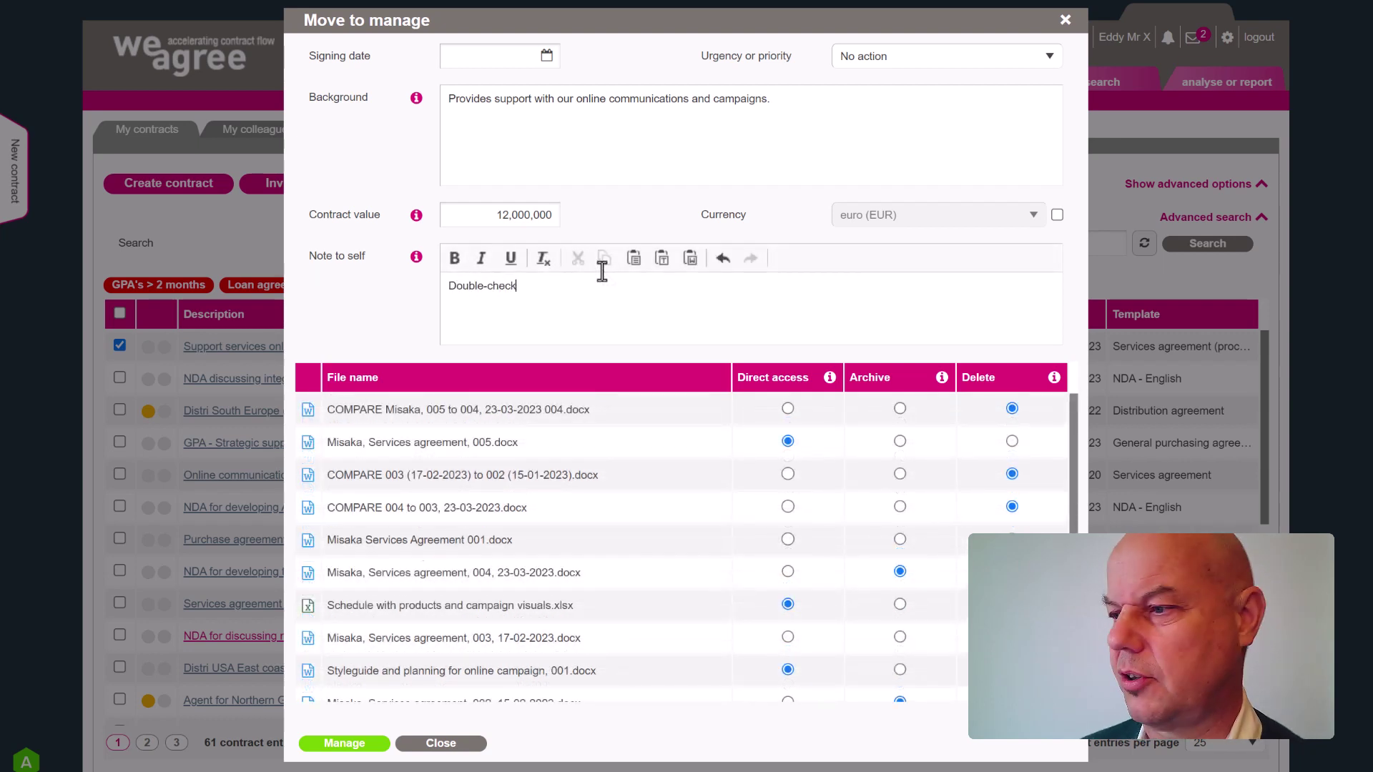
type(" e-signing, double check")
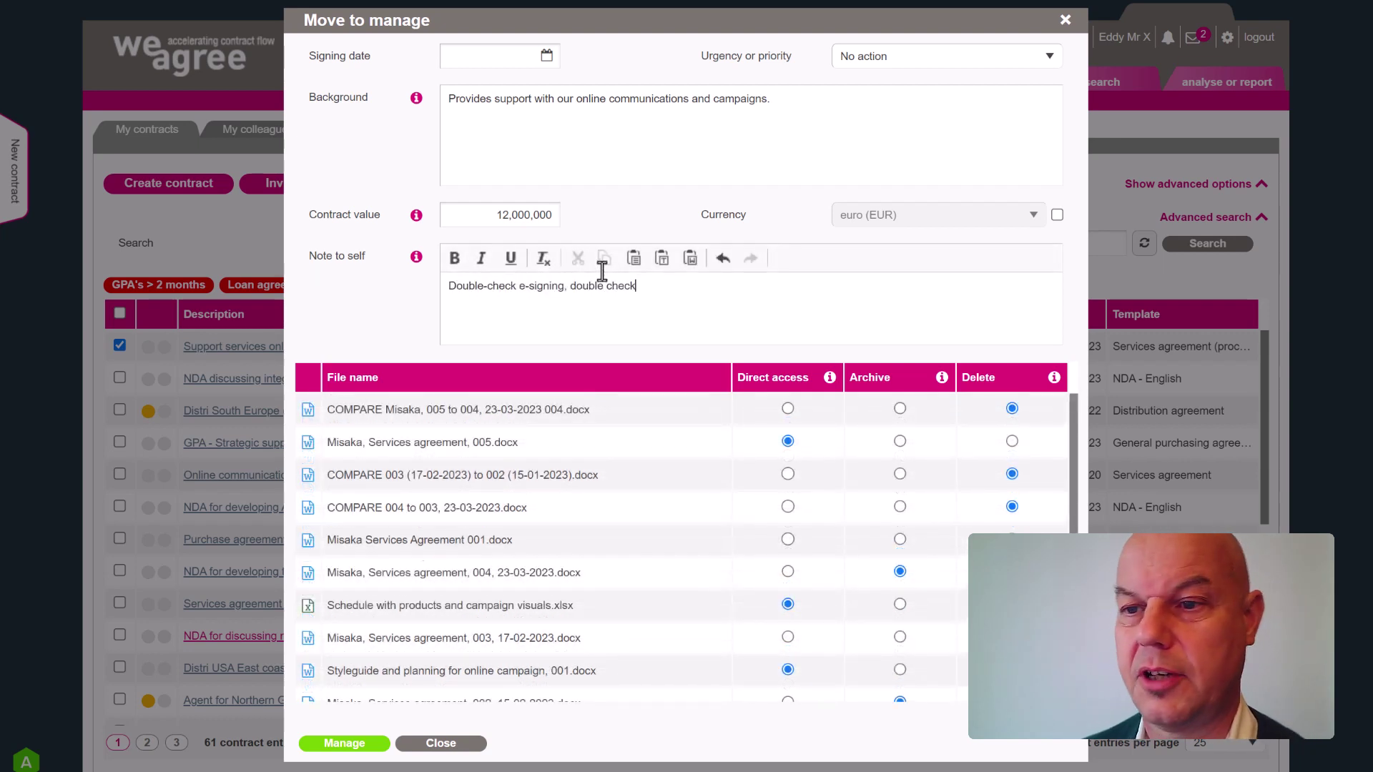
type("the list of products to start with and")
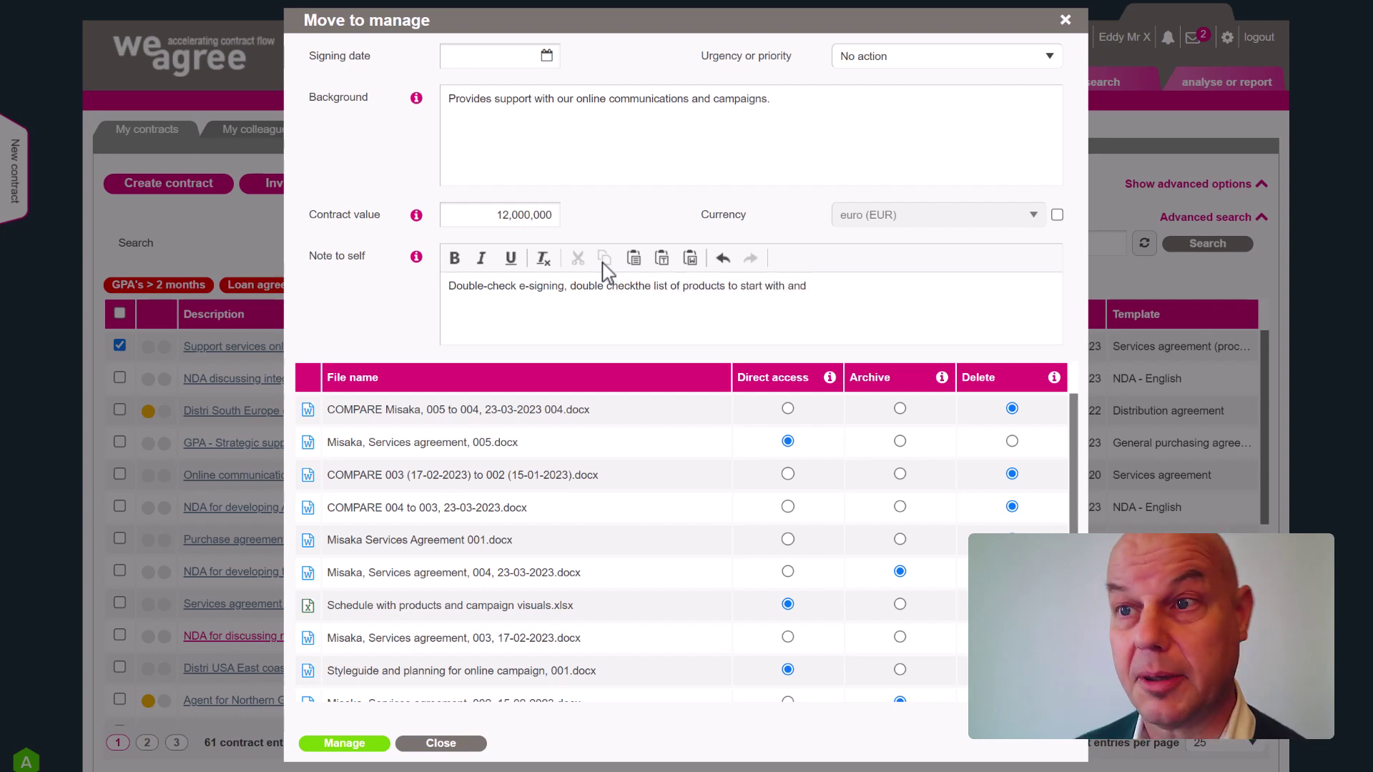
type(" brief the communications team")
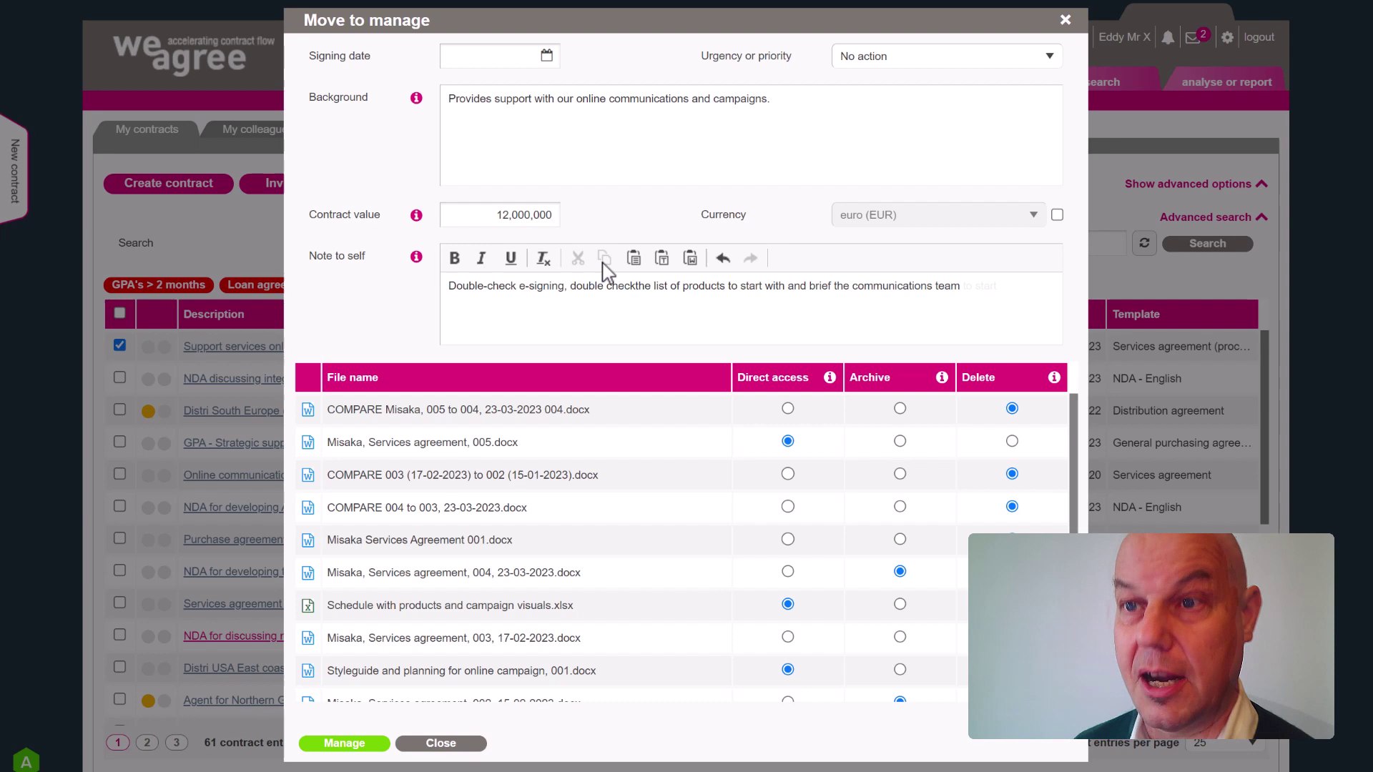
type(" to start")
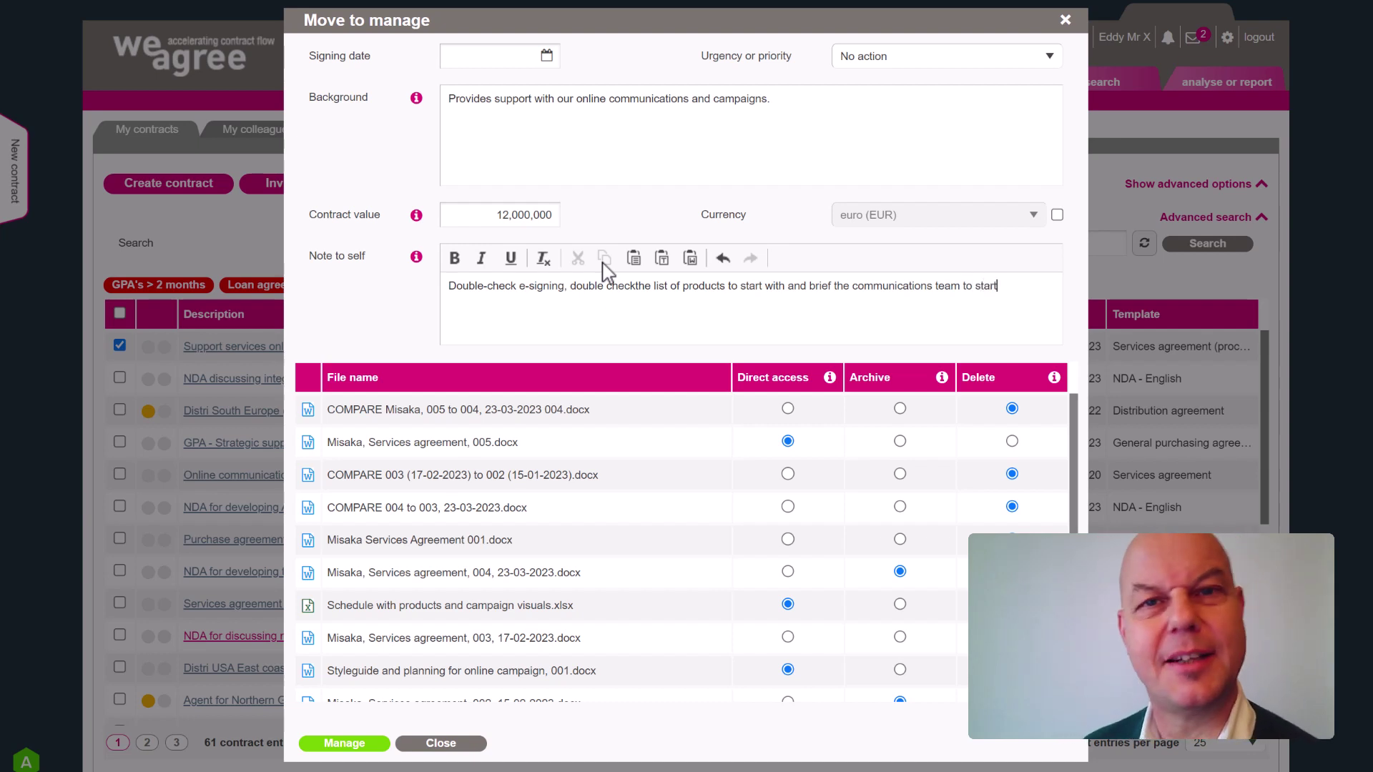
left_click(872, 60)
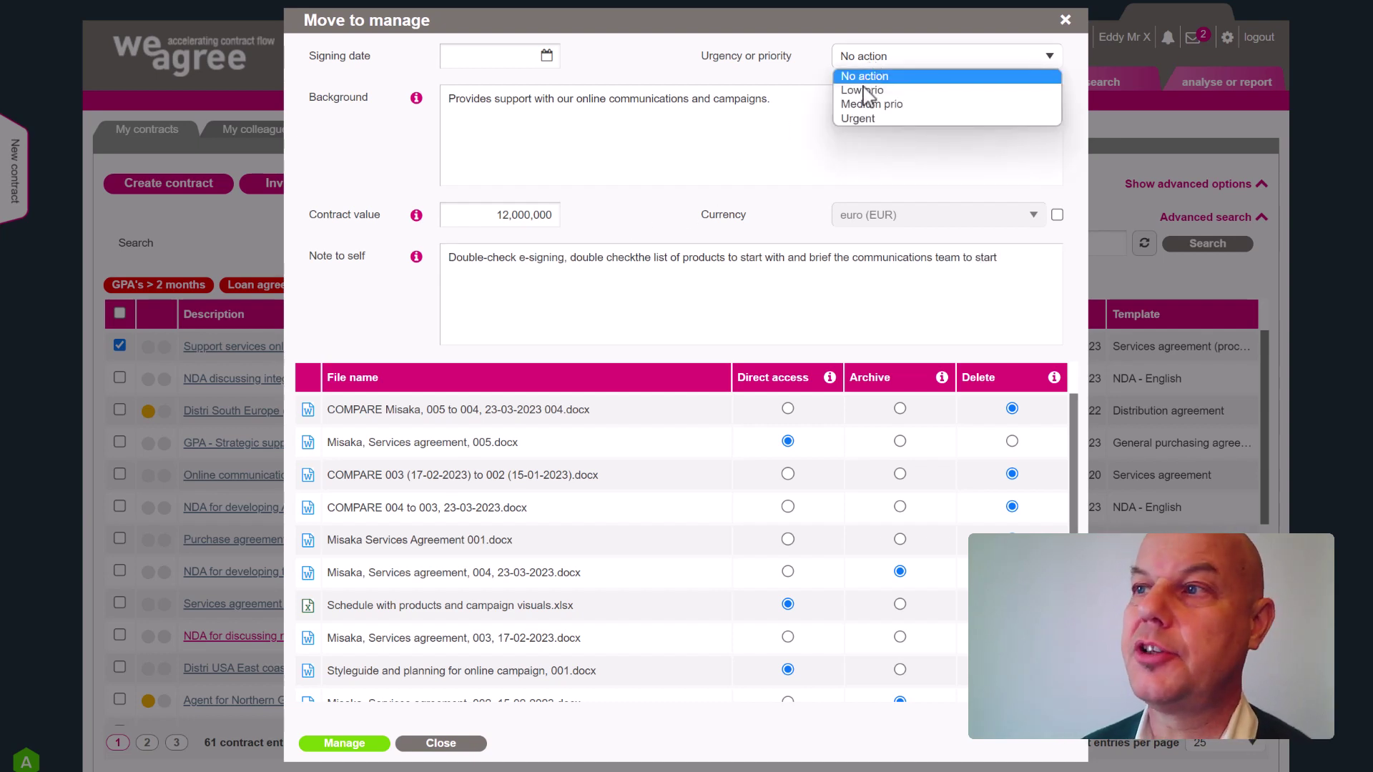
left_click(863, 90)
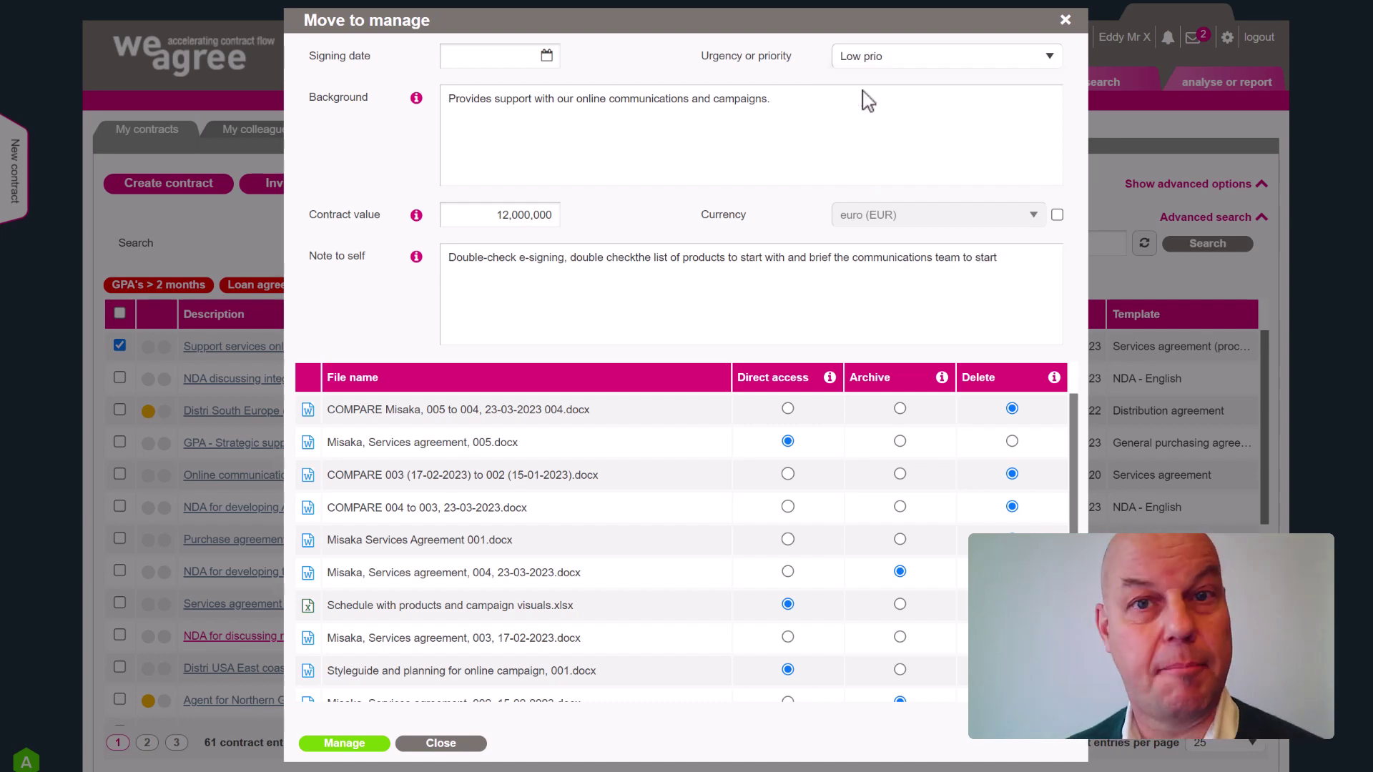
Confirm the move to managed contracts, turning off reminders to upload the signed version
left_click(357, 747)
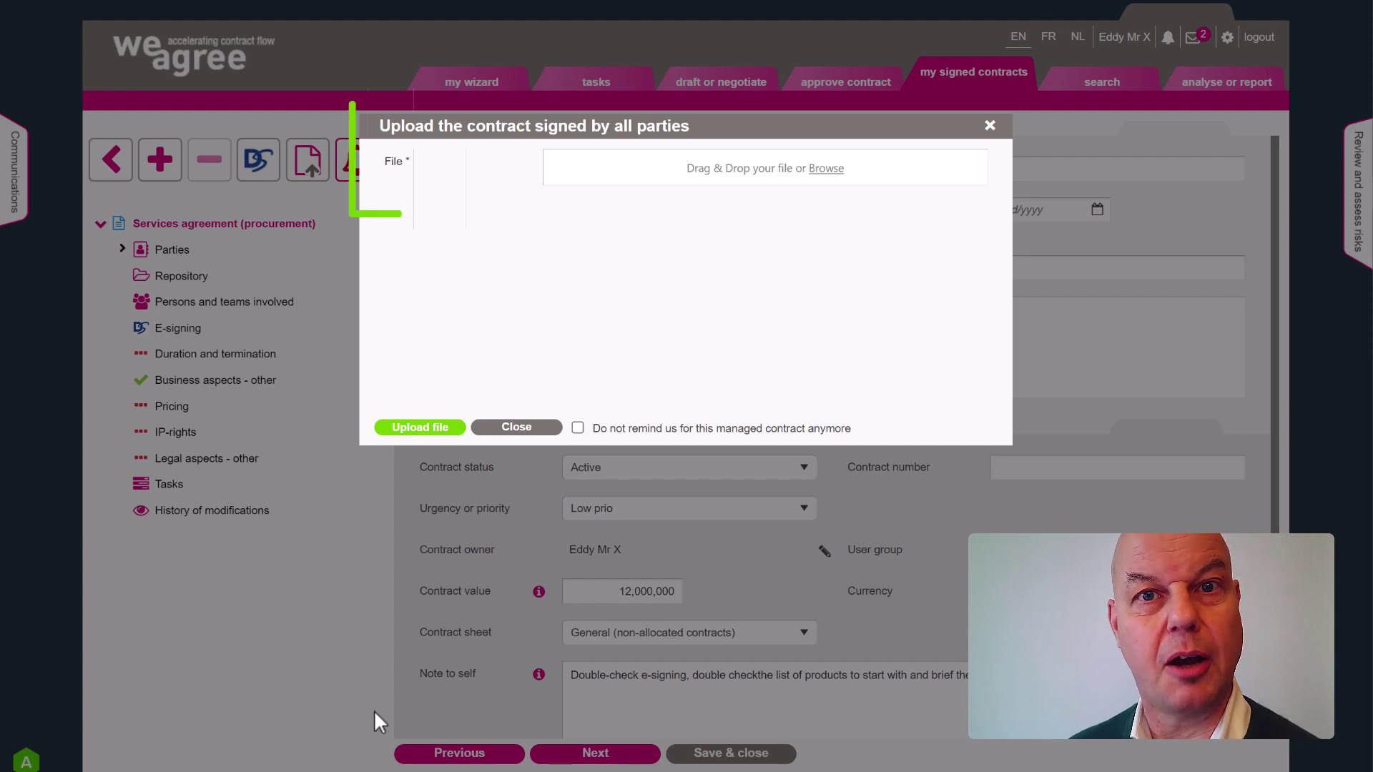
left_click(578, 429)
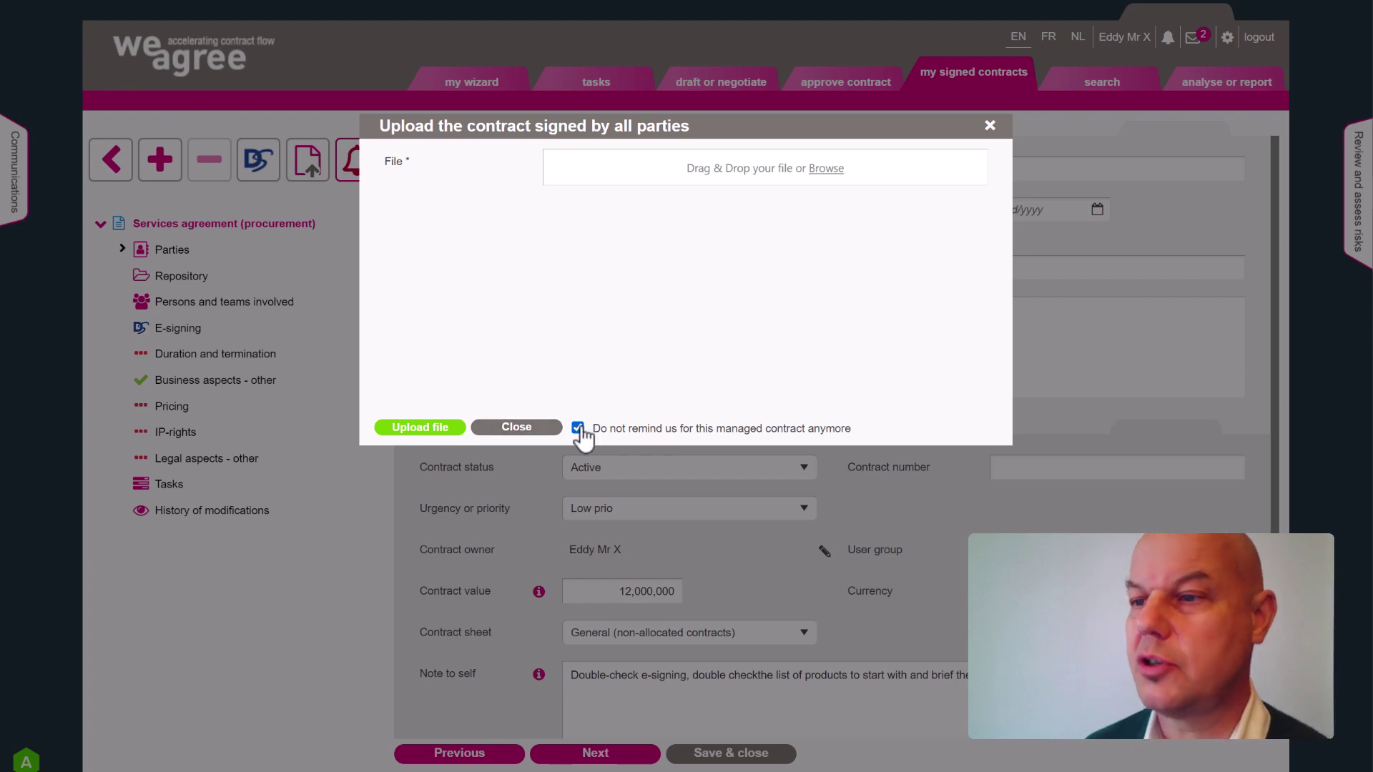
left_click(515, 427)
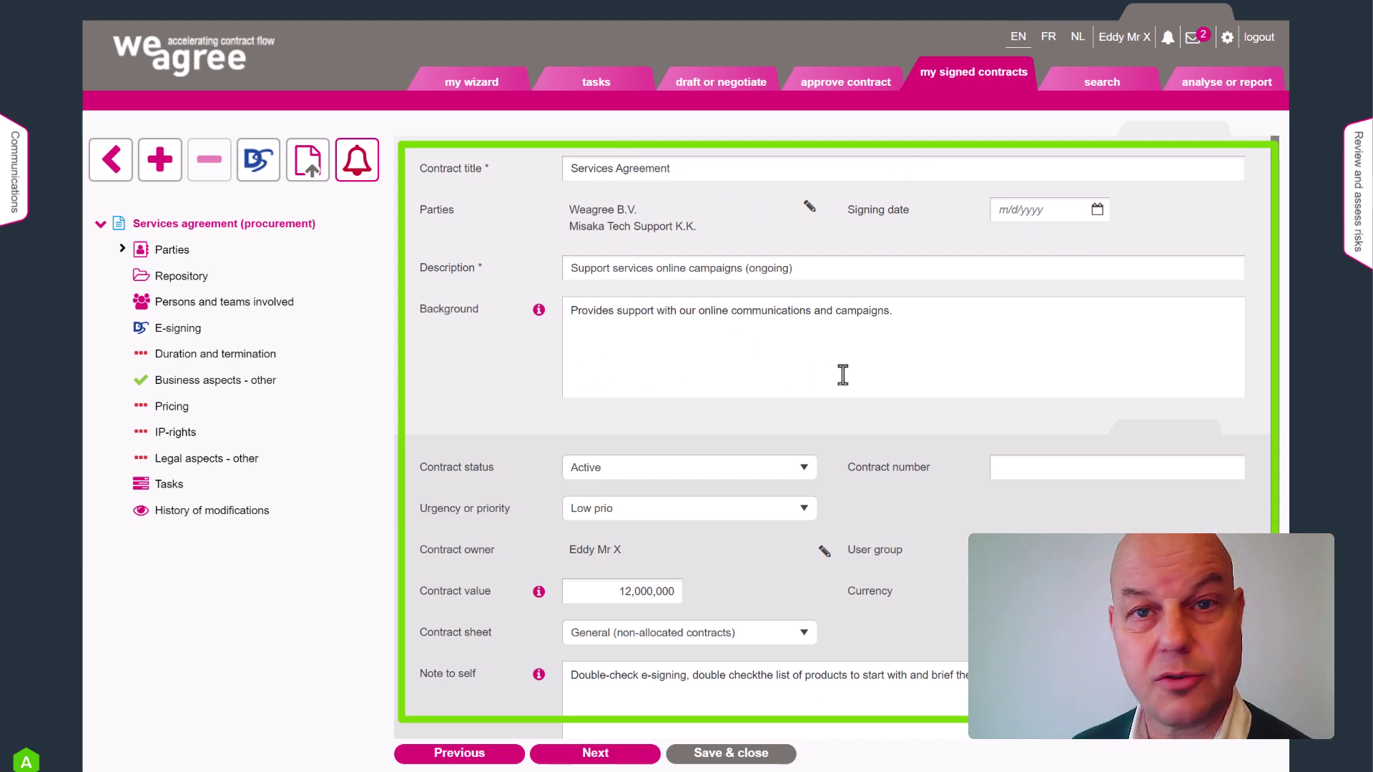
scroll(843, 374, "down", 2)
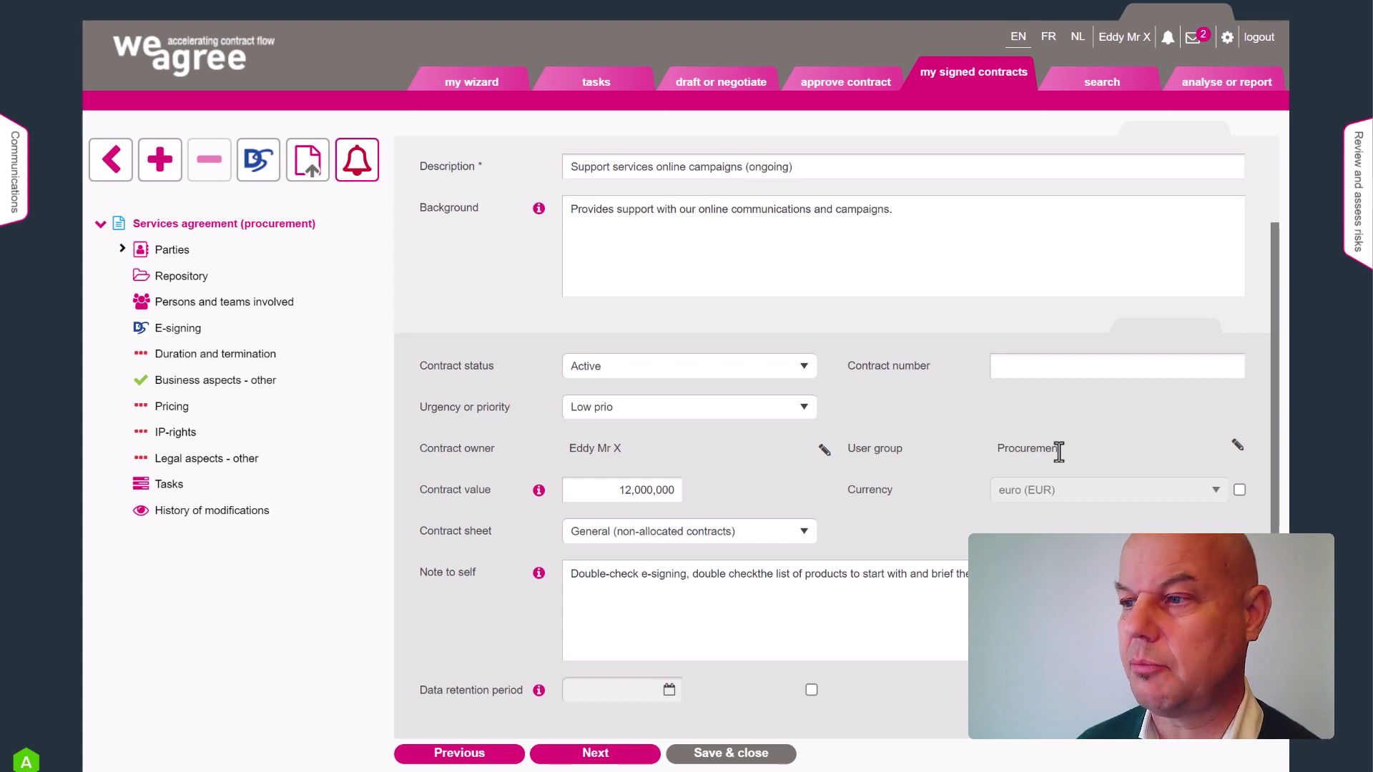
left_click(810, 541)
left_click(862, 547)
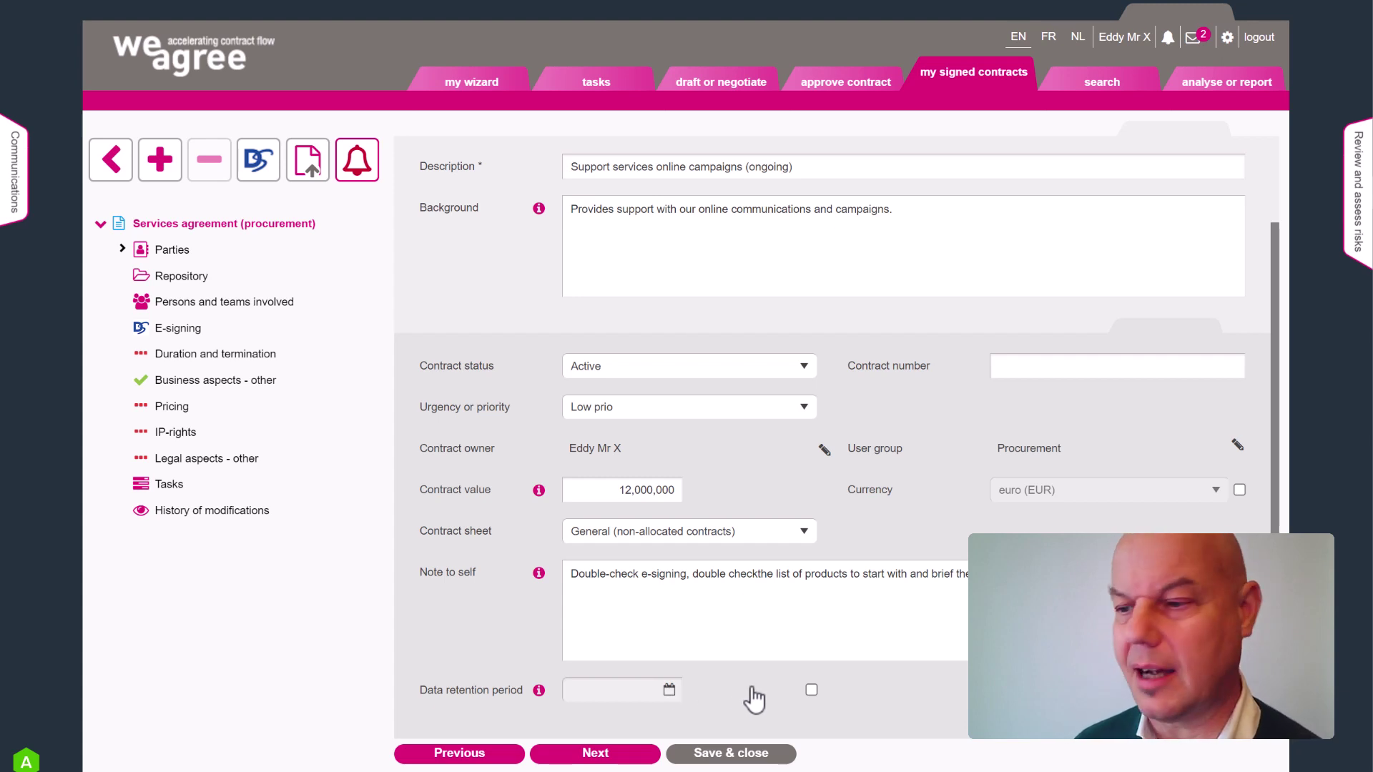
left_click(810, 690)
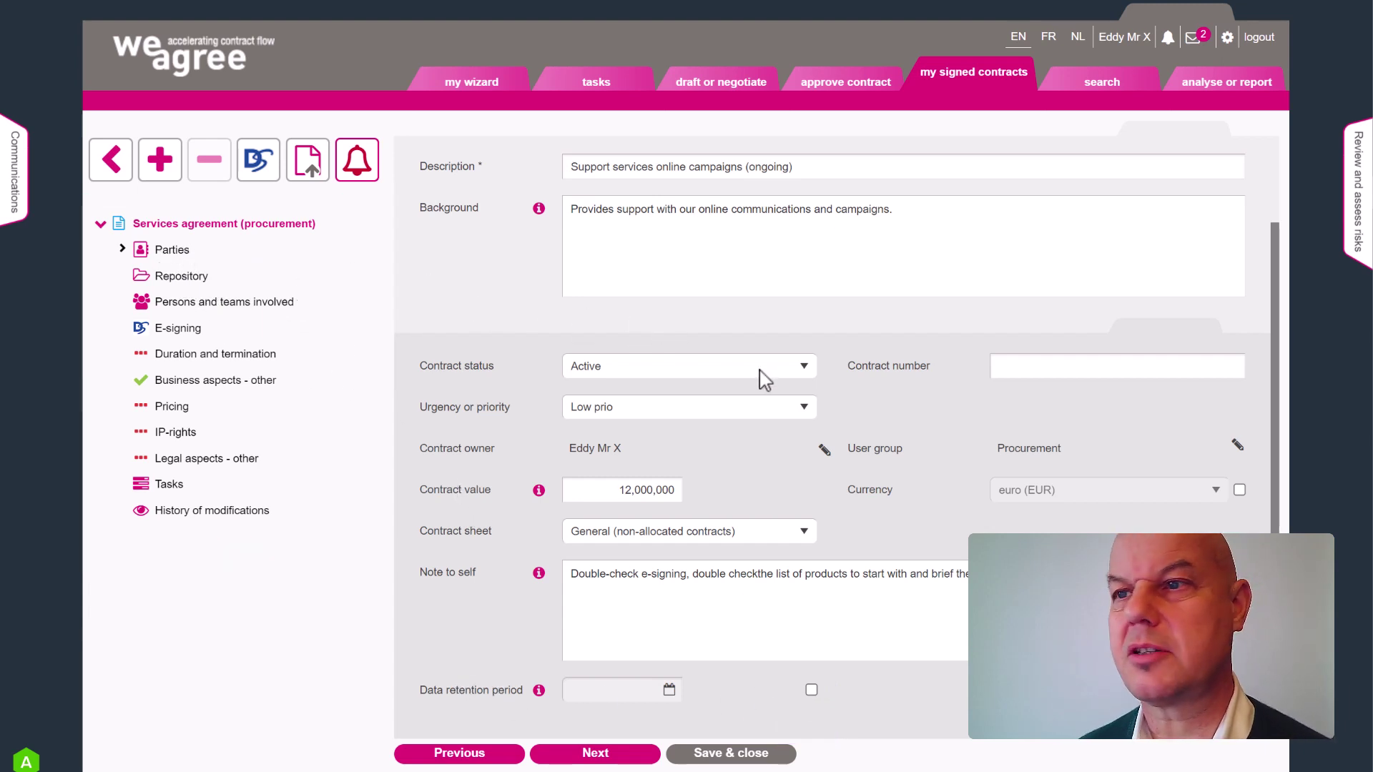
scroll(758, 375, "up", 2)
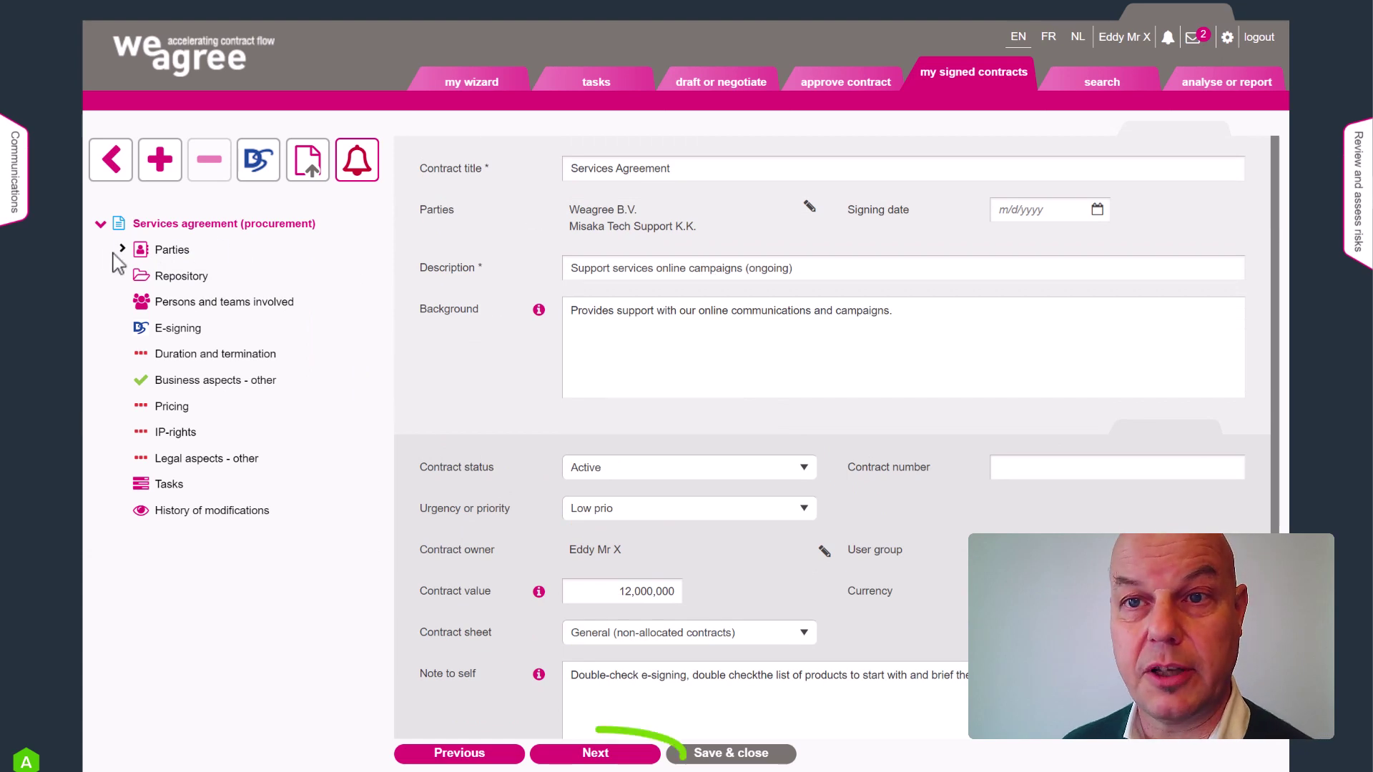
Step through Parties and Repository, briefly showing then hiding archived file versions
left_click(592, 754)
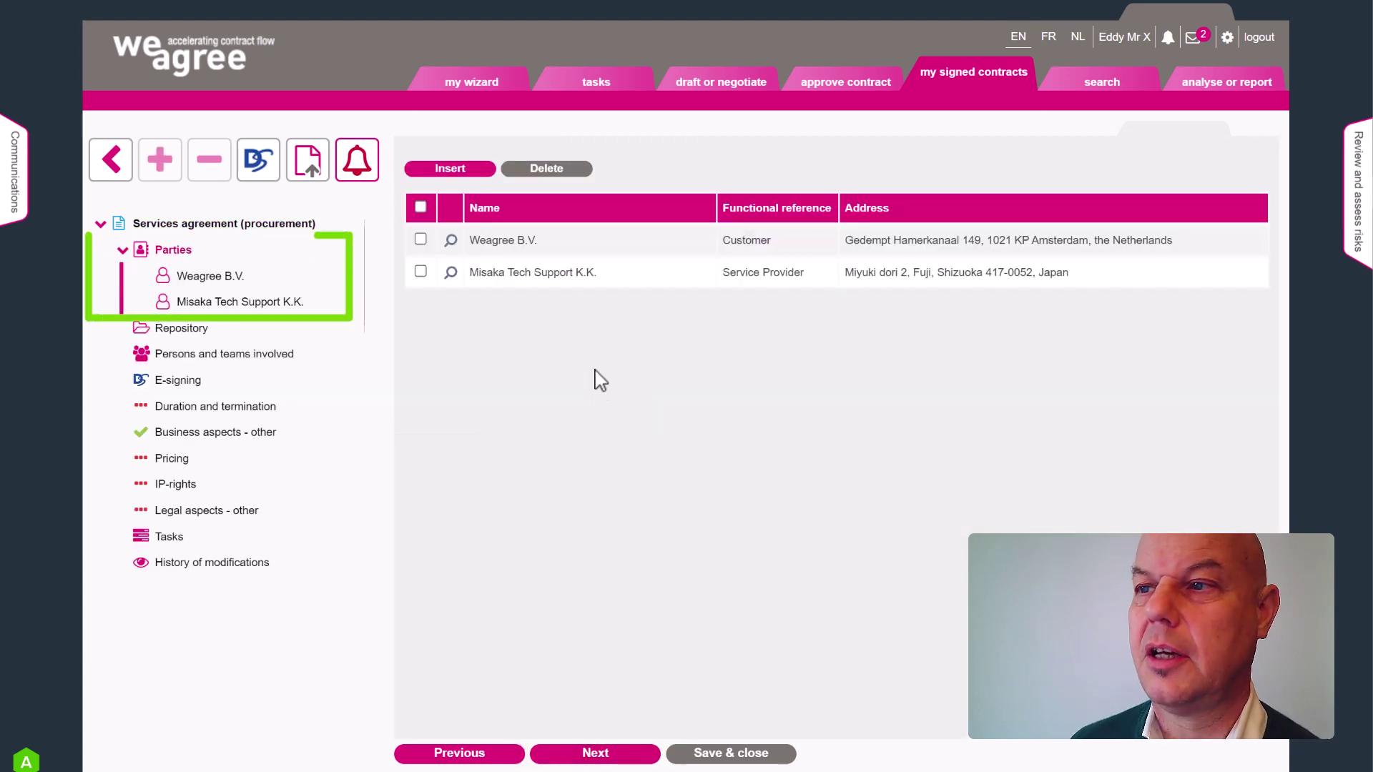
left_click(594, 755)
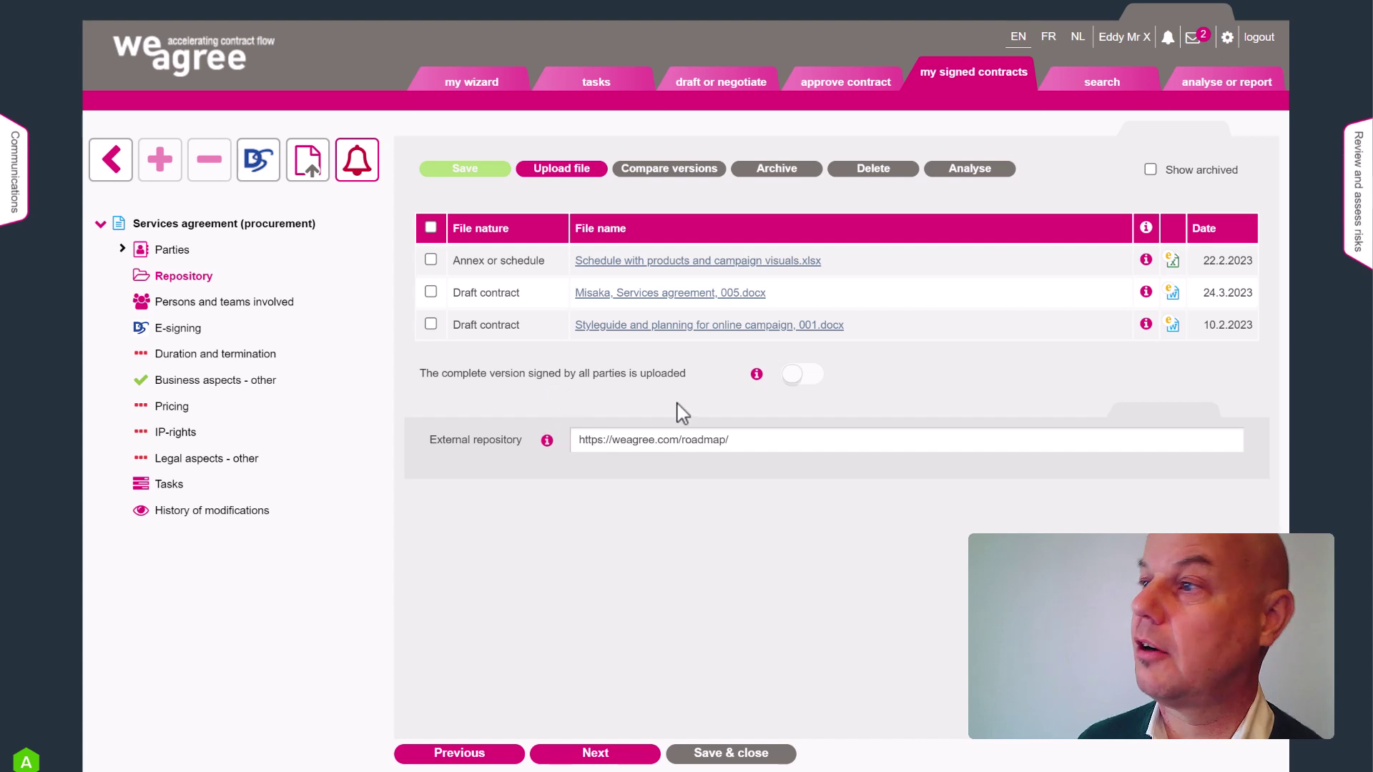
left_click(1151, 171)
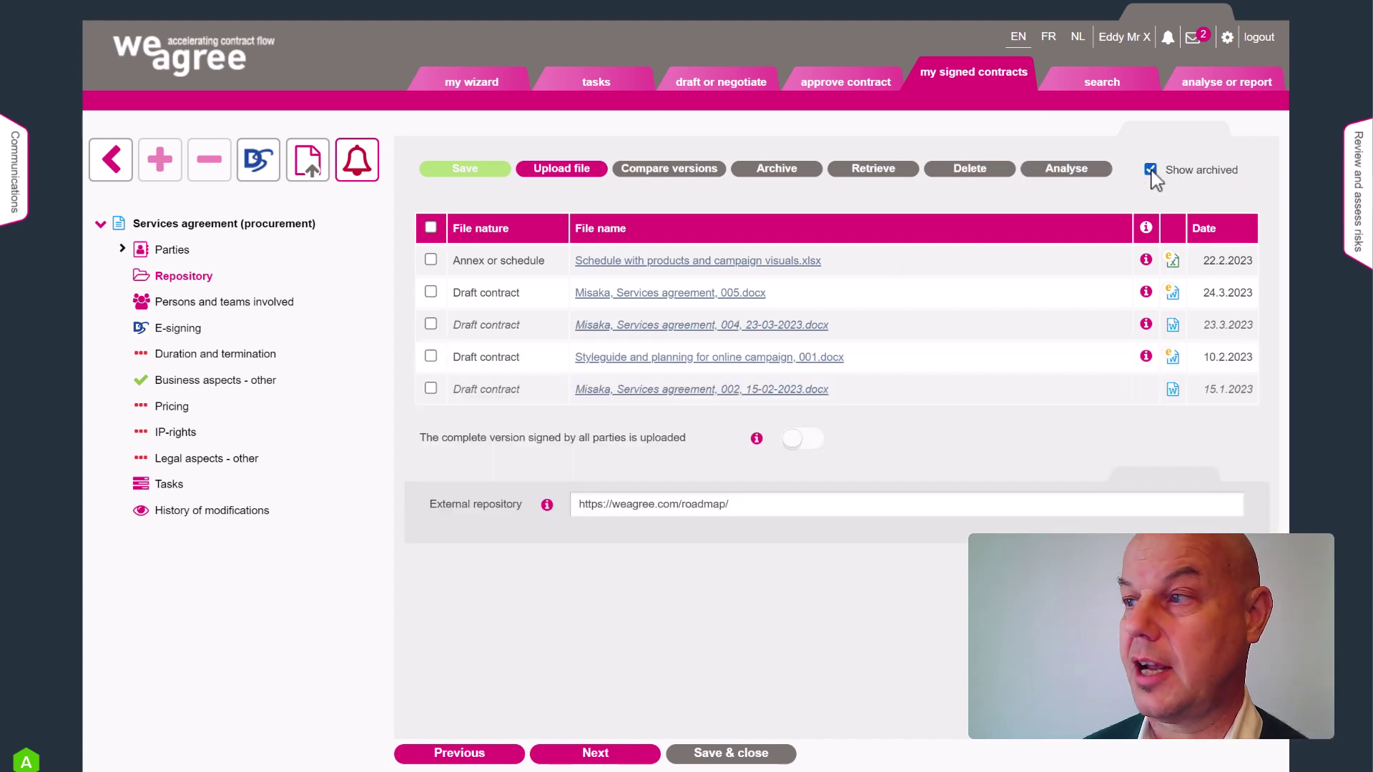
left_click(1150, 171)
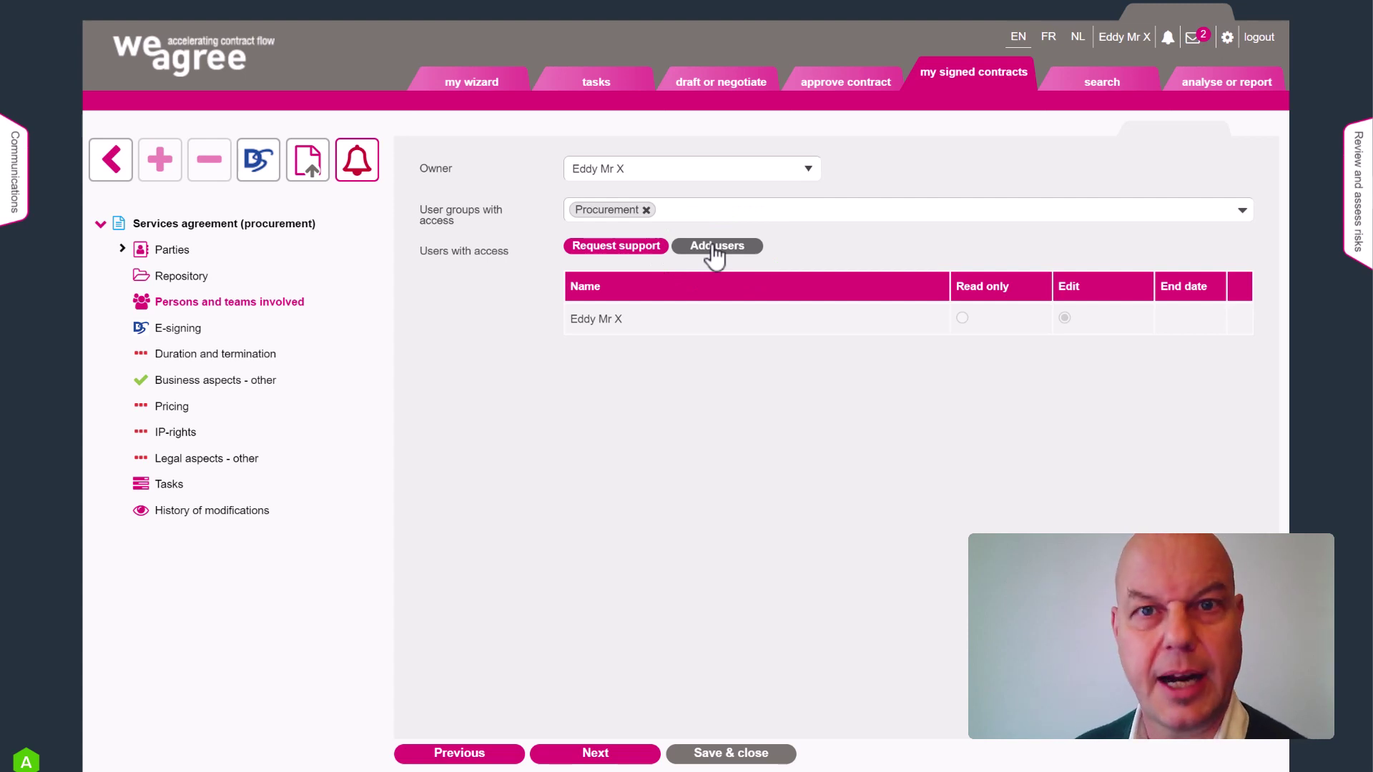
Continue to the E-signing page showing one signing round at 0/2 signed
left_click(596, 755)
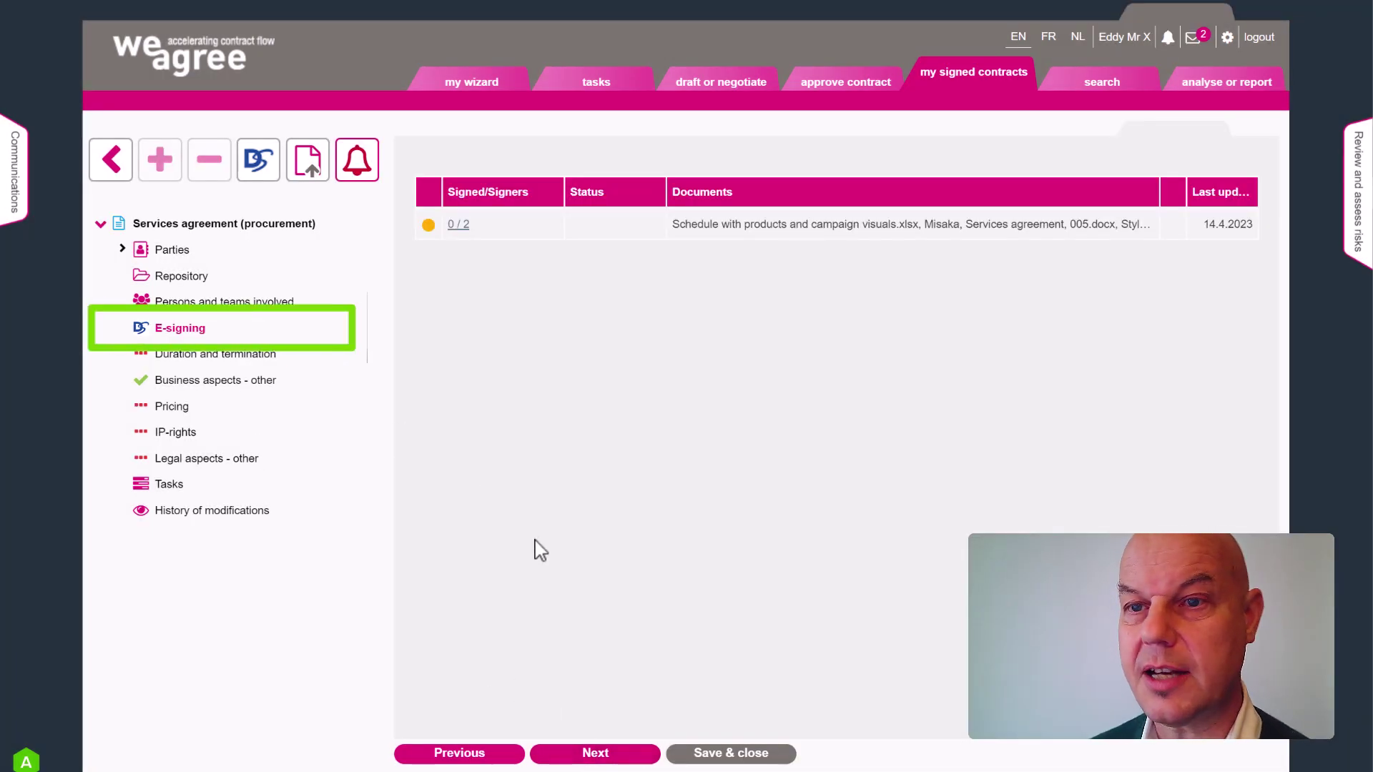
Continue to Duration and termination: effective 5/1/2023, 90-day notice, expiry 4/30/2025
left_click(586, 755)
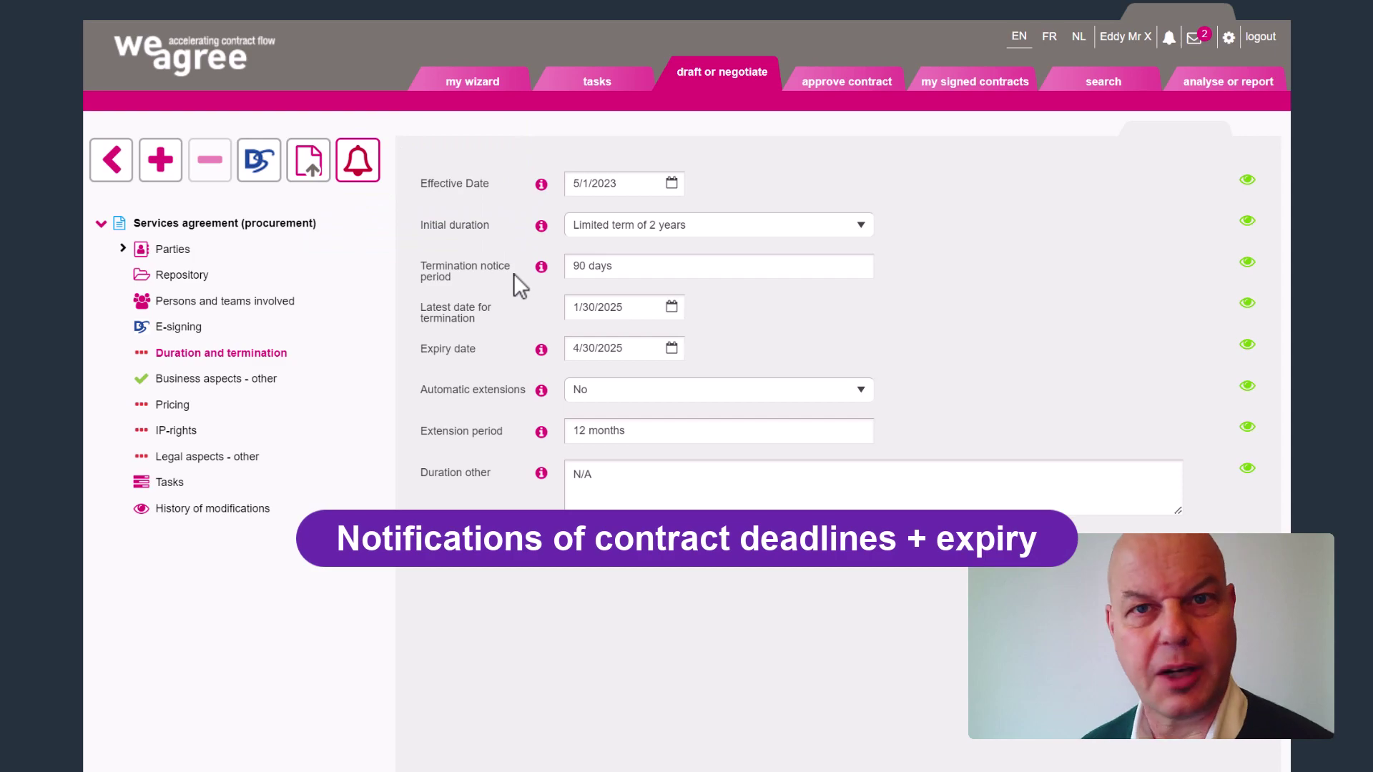
Open the contract's notification settings with its 150- and 95-day termination reminders
left_click(358, 159)
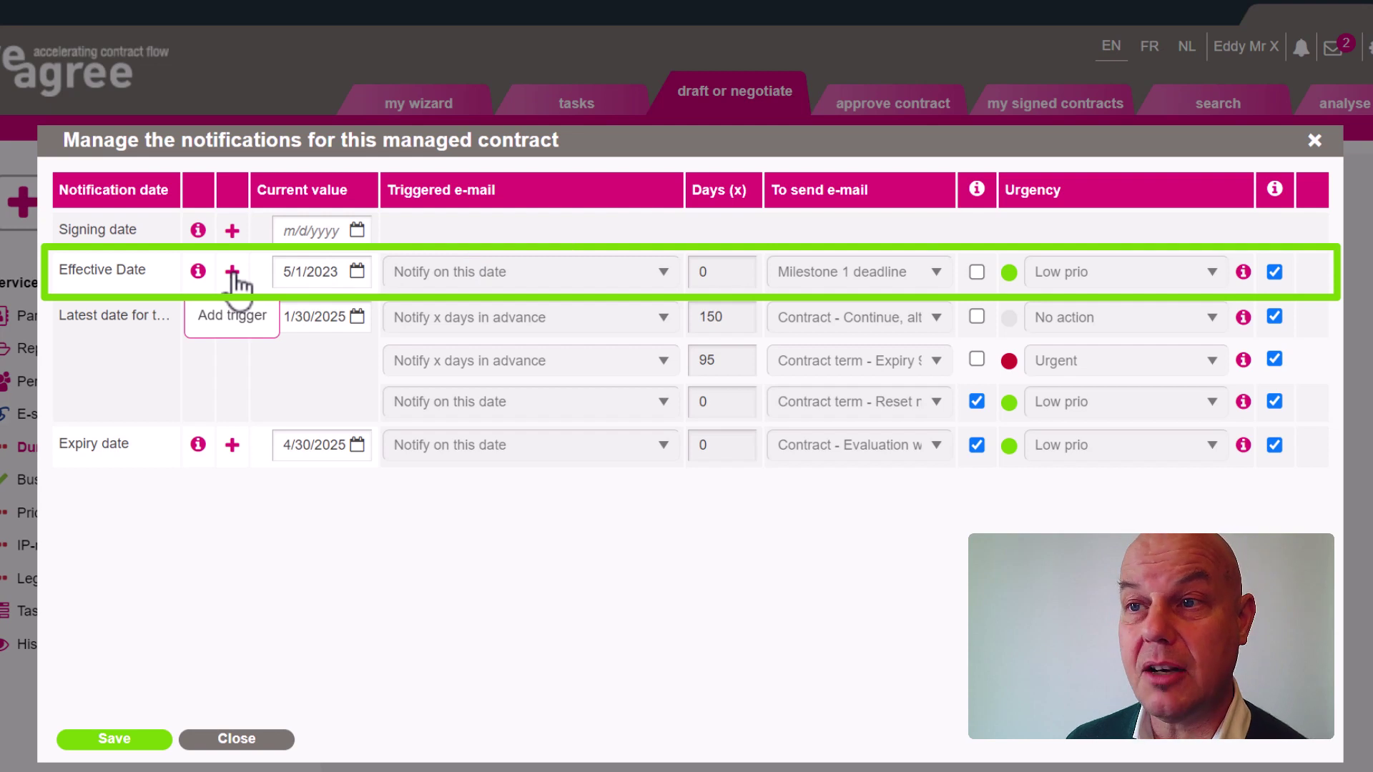
Add an Effective Date trigger that sends 'Contract - First actions' 5 days after, with urgency No action
left_click(232, 273)
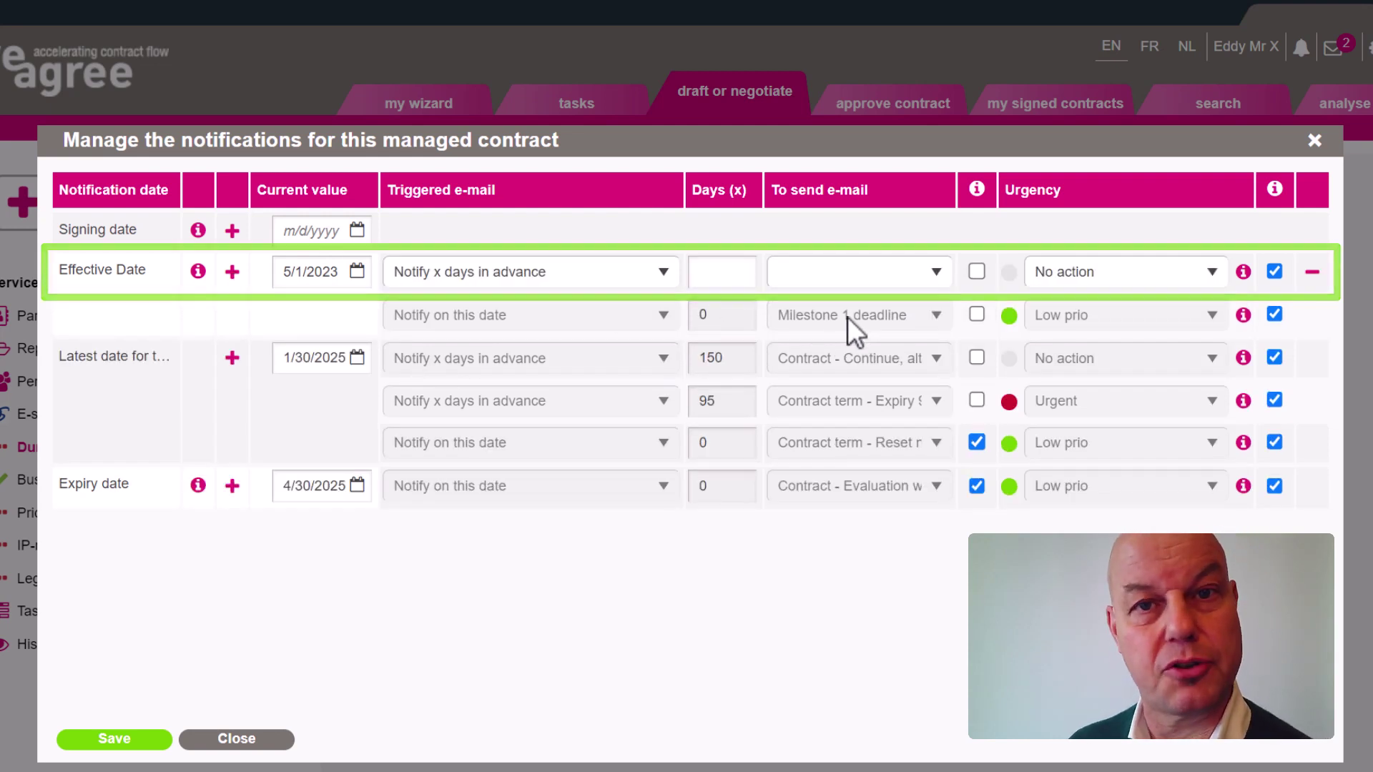
left_click(826, 273)
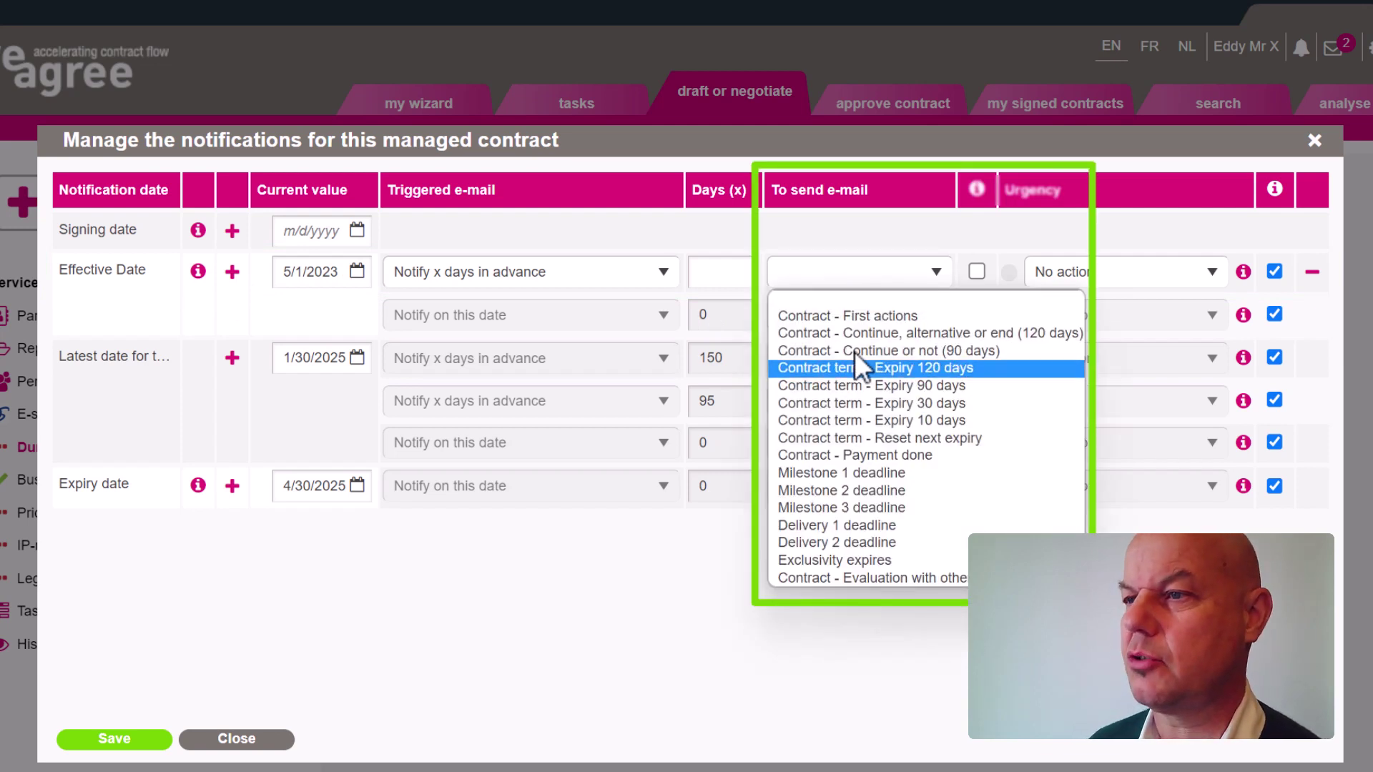
left_click(856, 315)
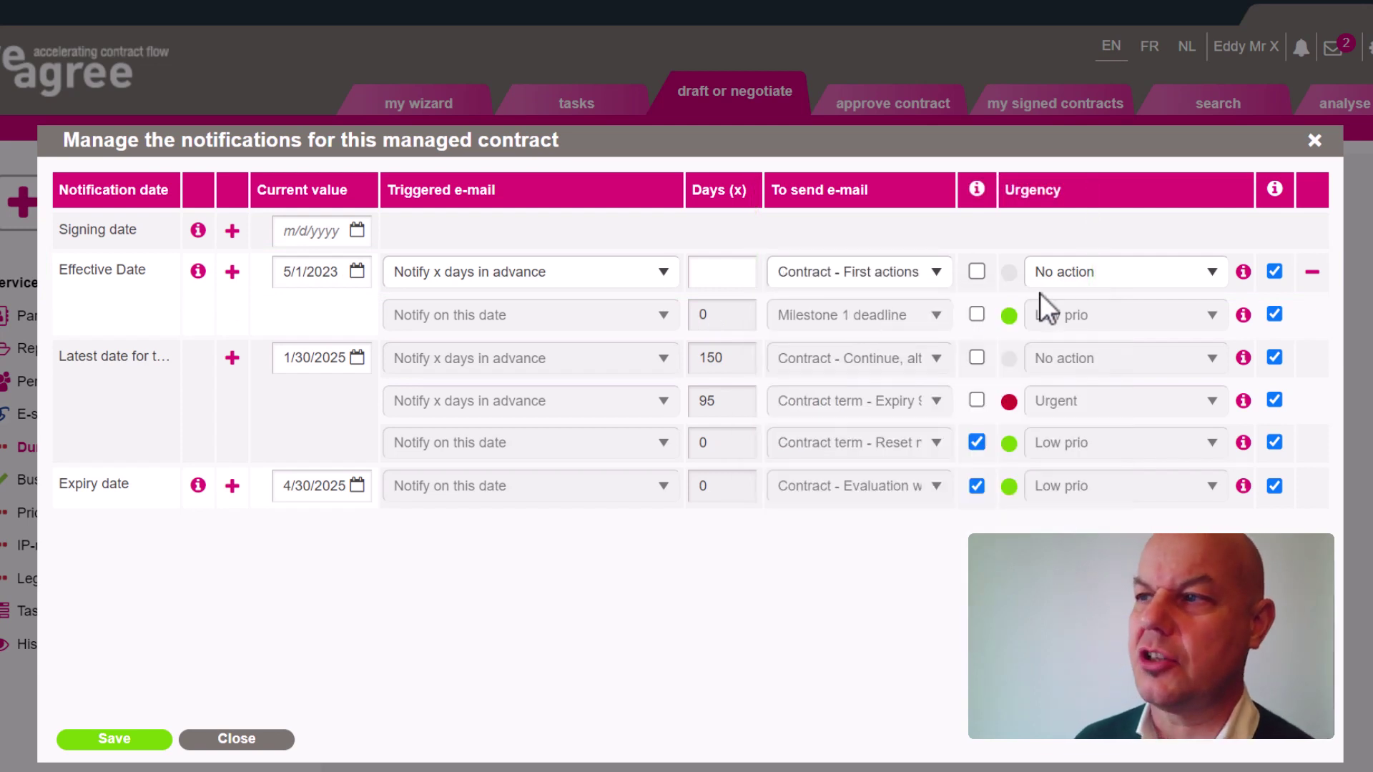
left_click(1070, 273)
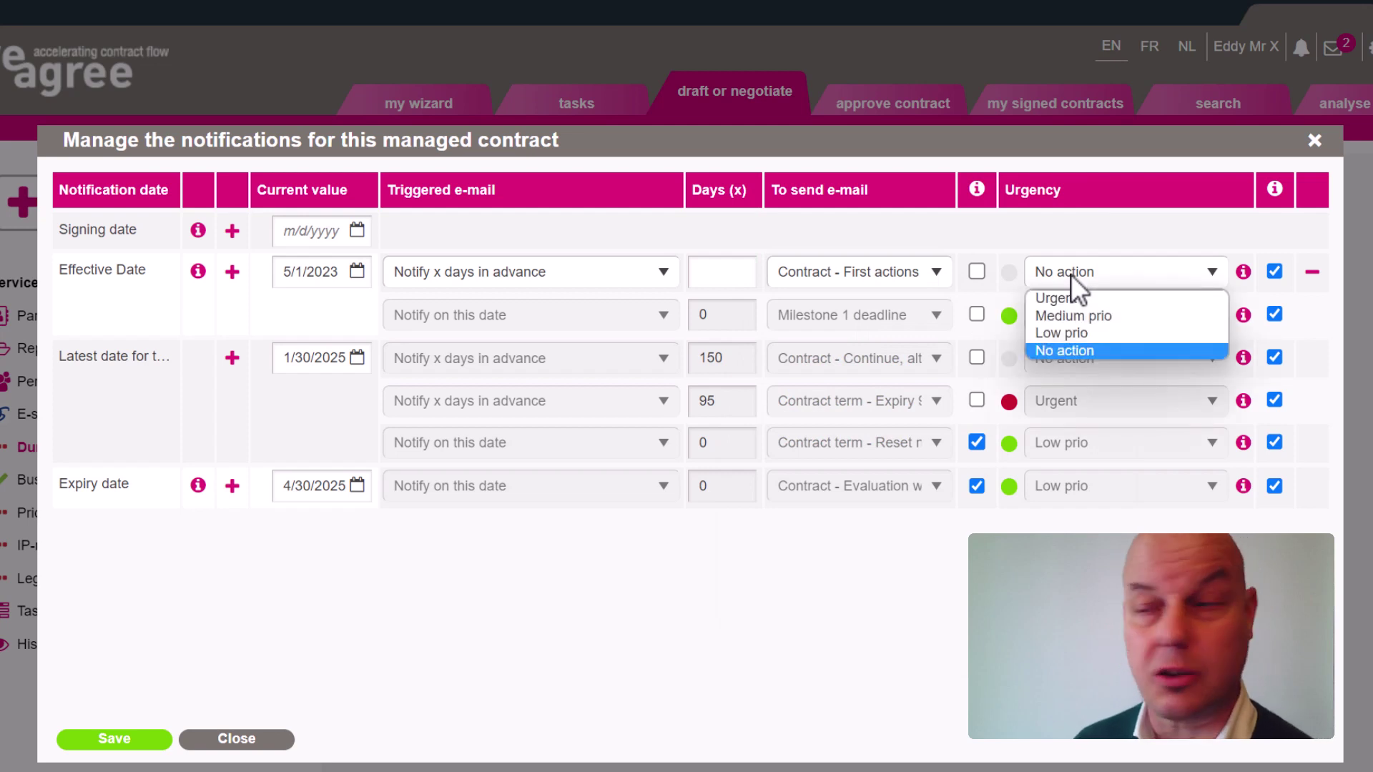
left_click(989, 254)
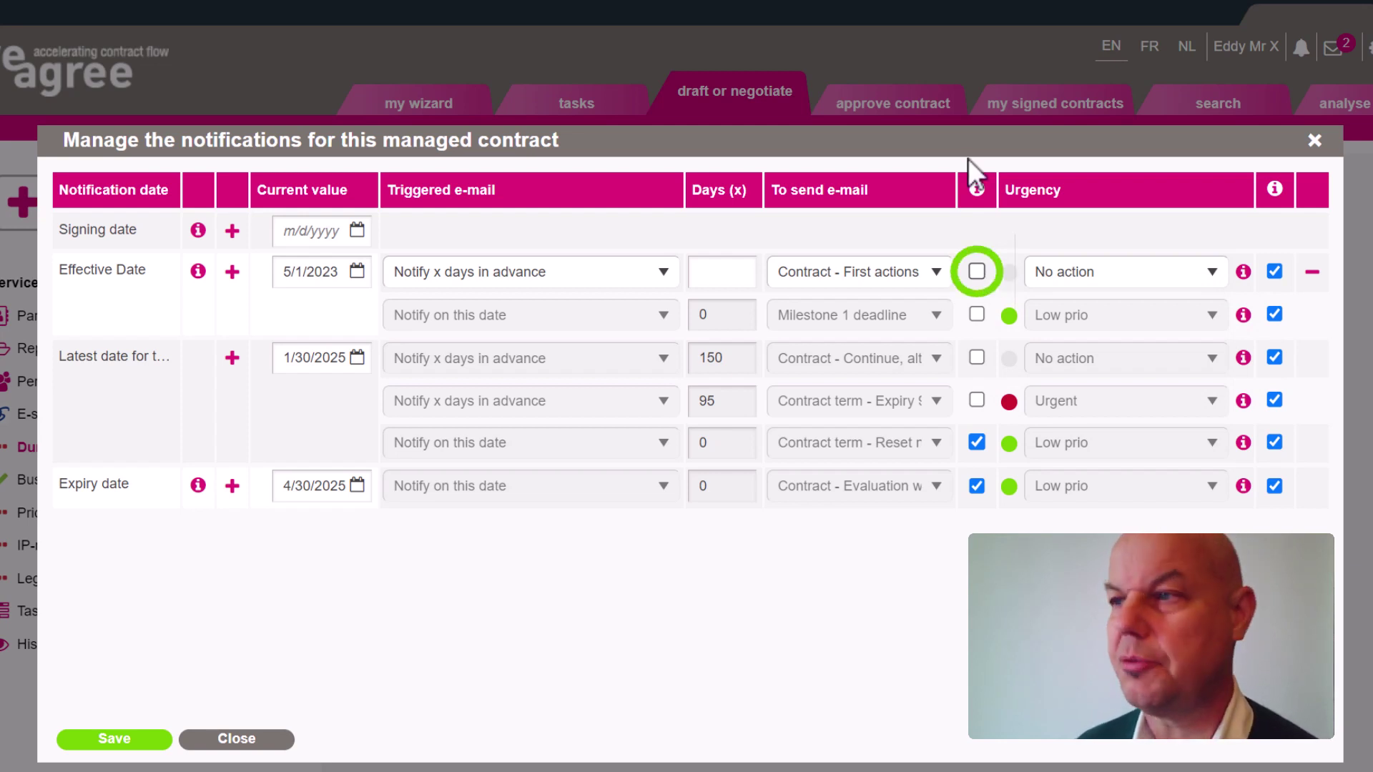
mouse_move(977, 195)
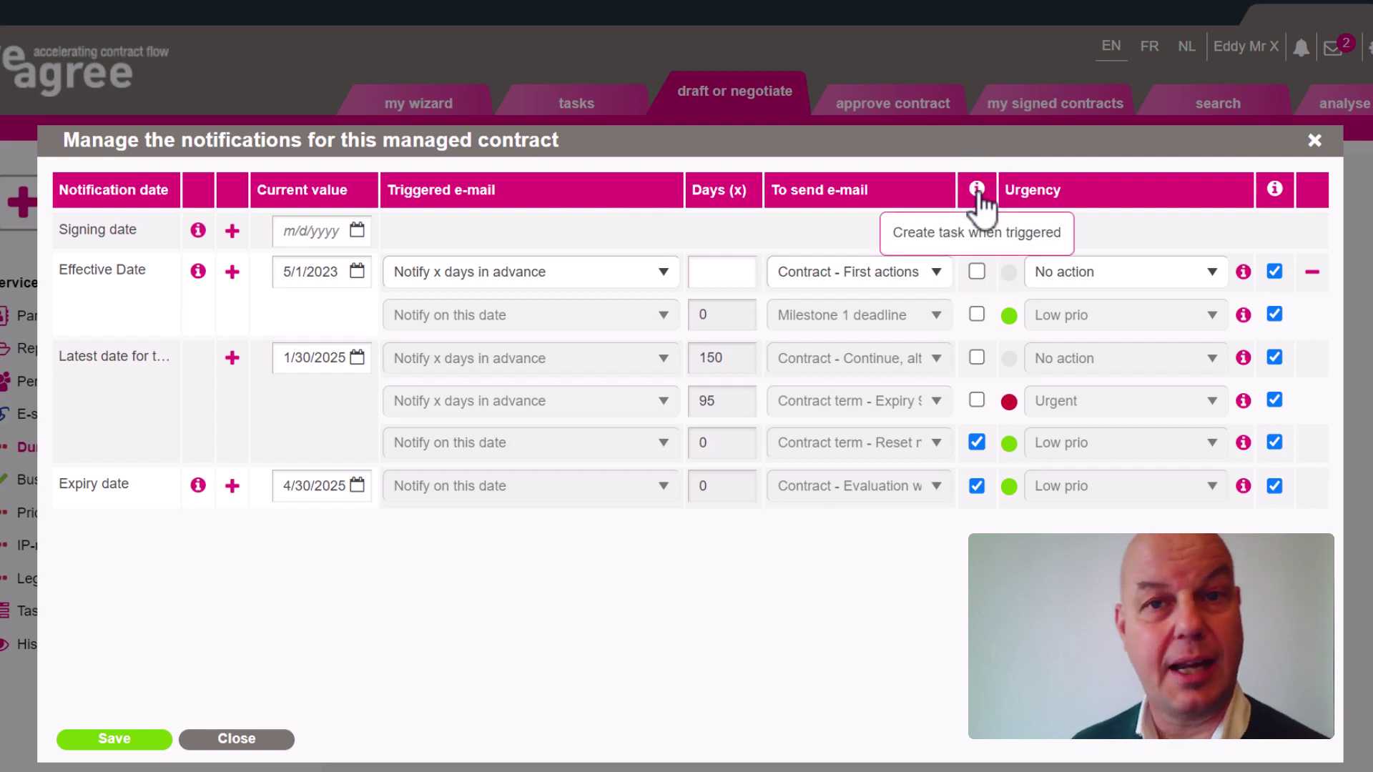
left_click(723, 275)
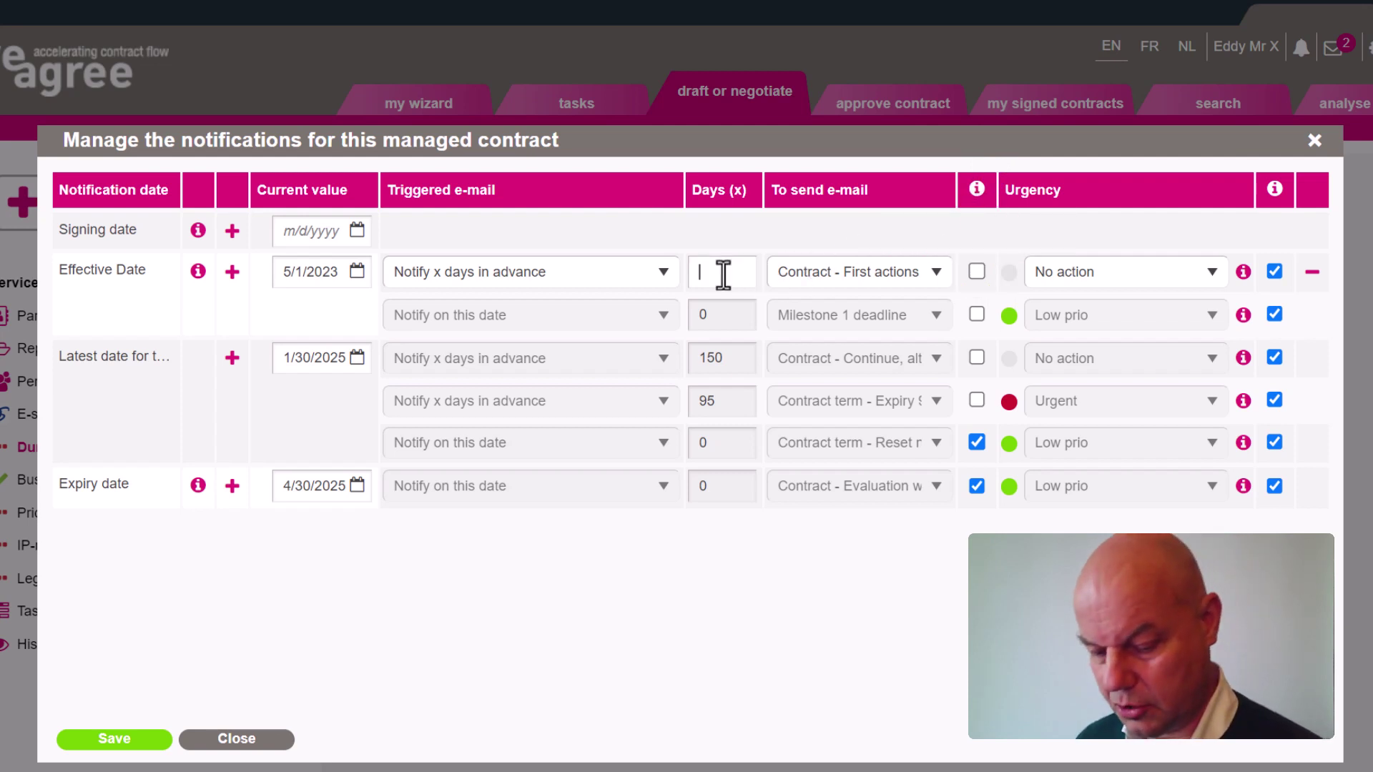
type("5")
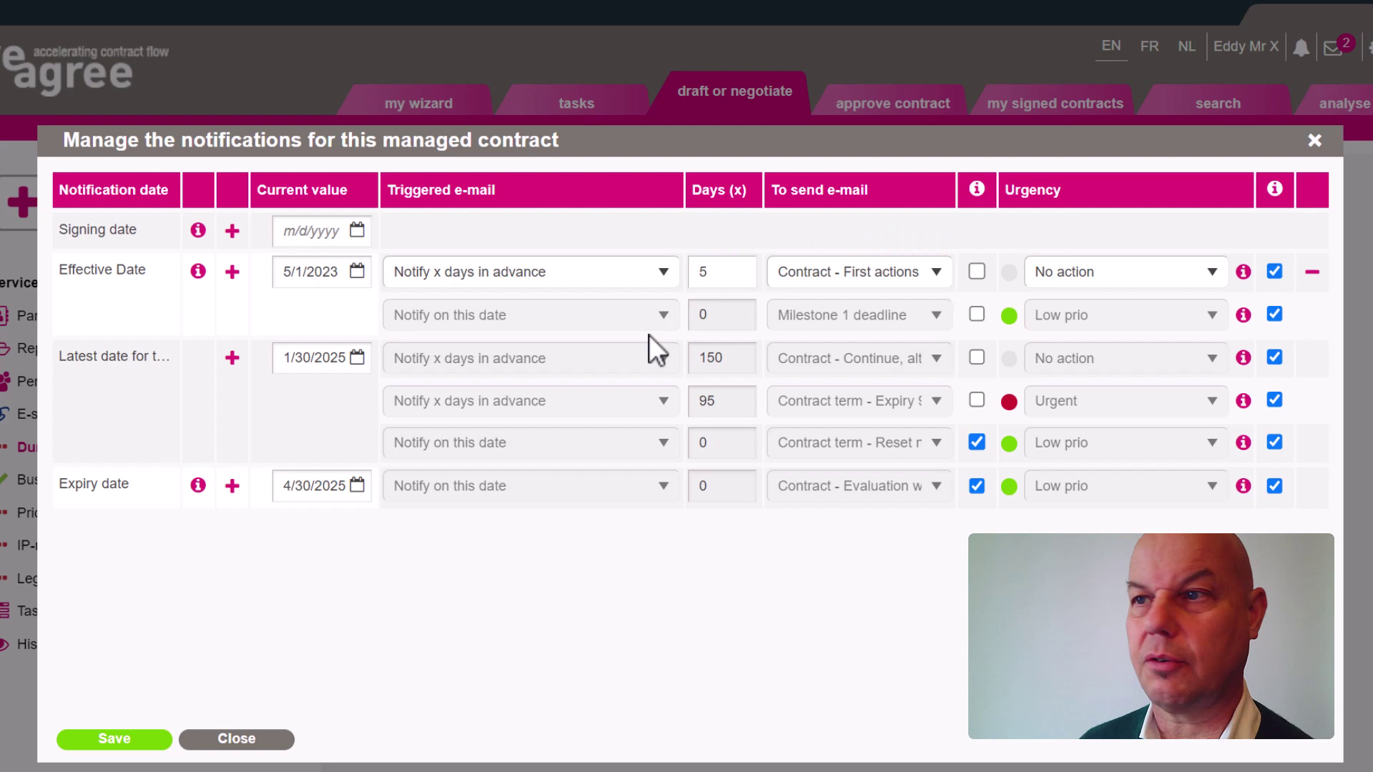
left_click(559, 270)
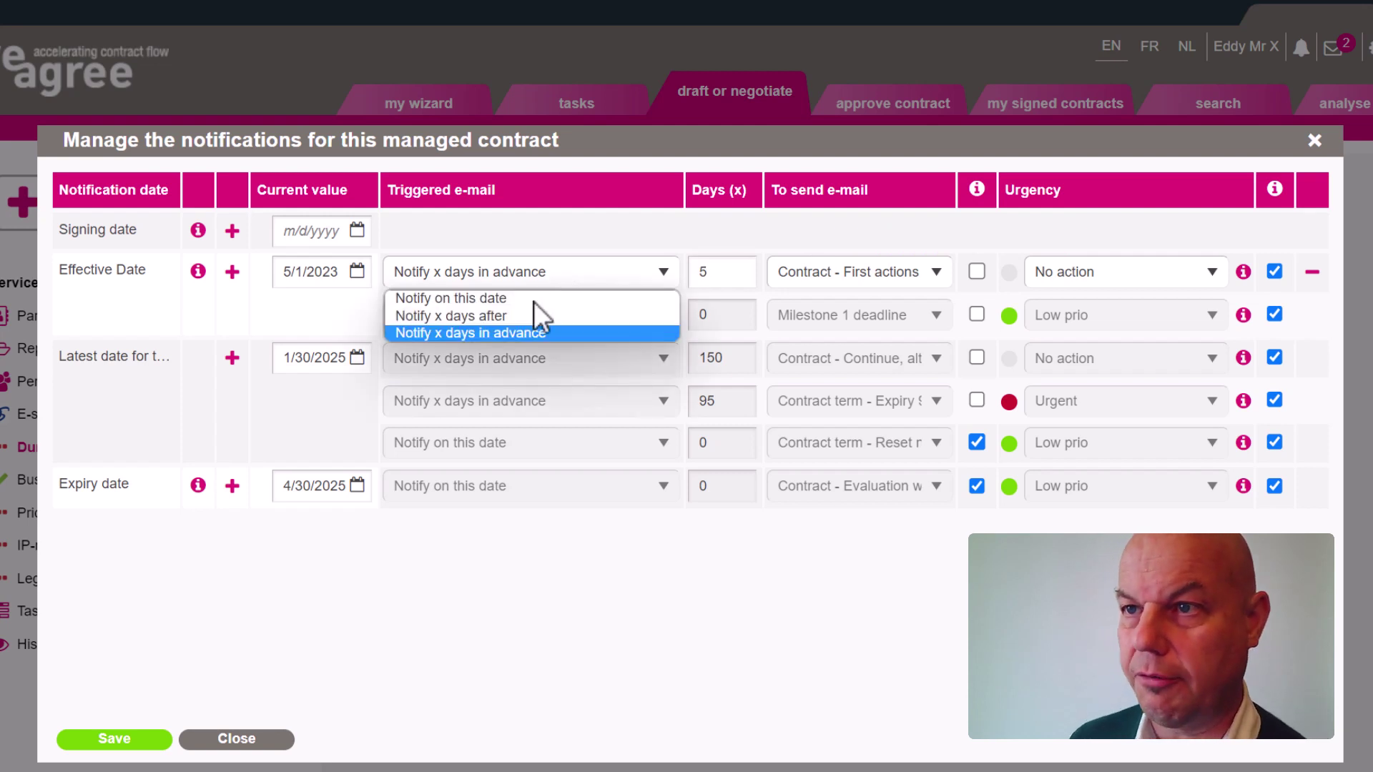
left_click(526, 313)
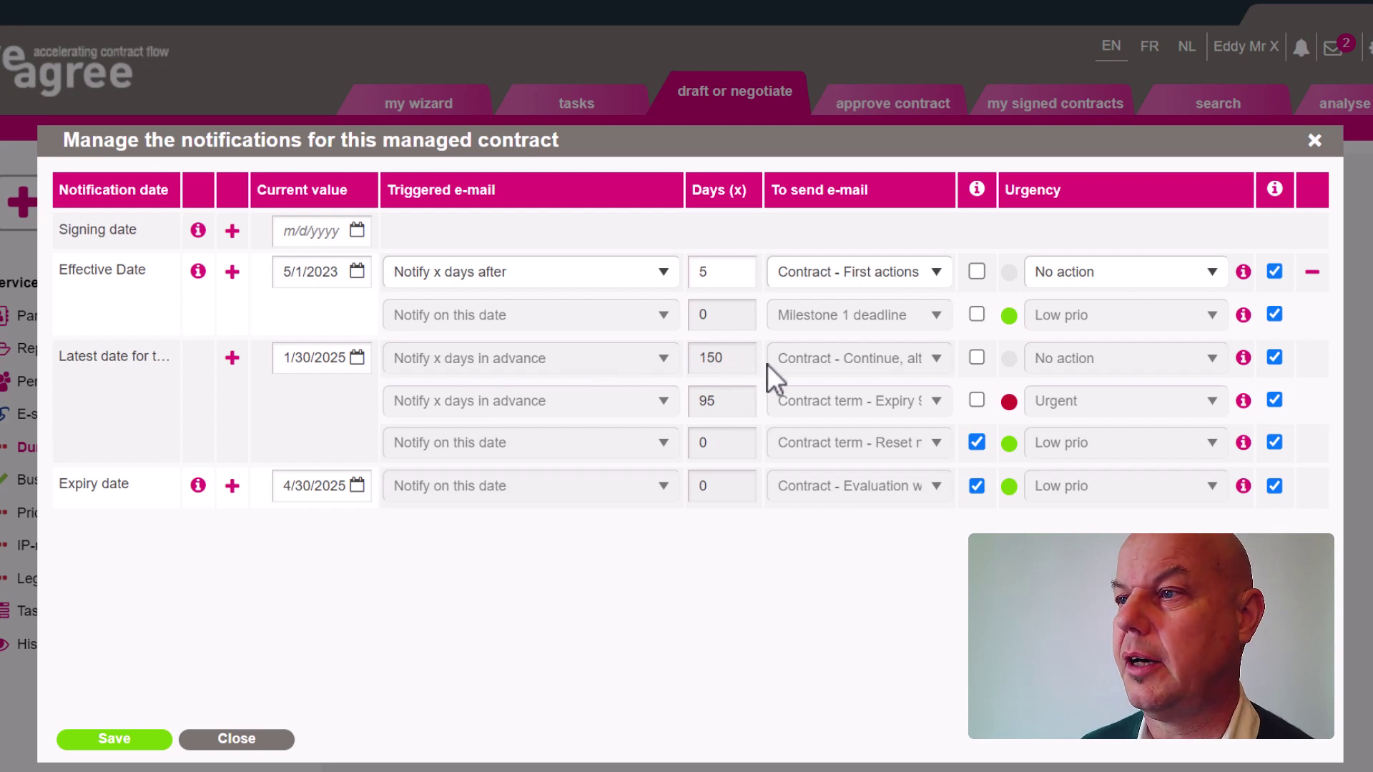
Add a Medium prio trigger sending 'Contract - Continue, alternative or end' 180 days before latest termination
left_click(231, 358)
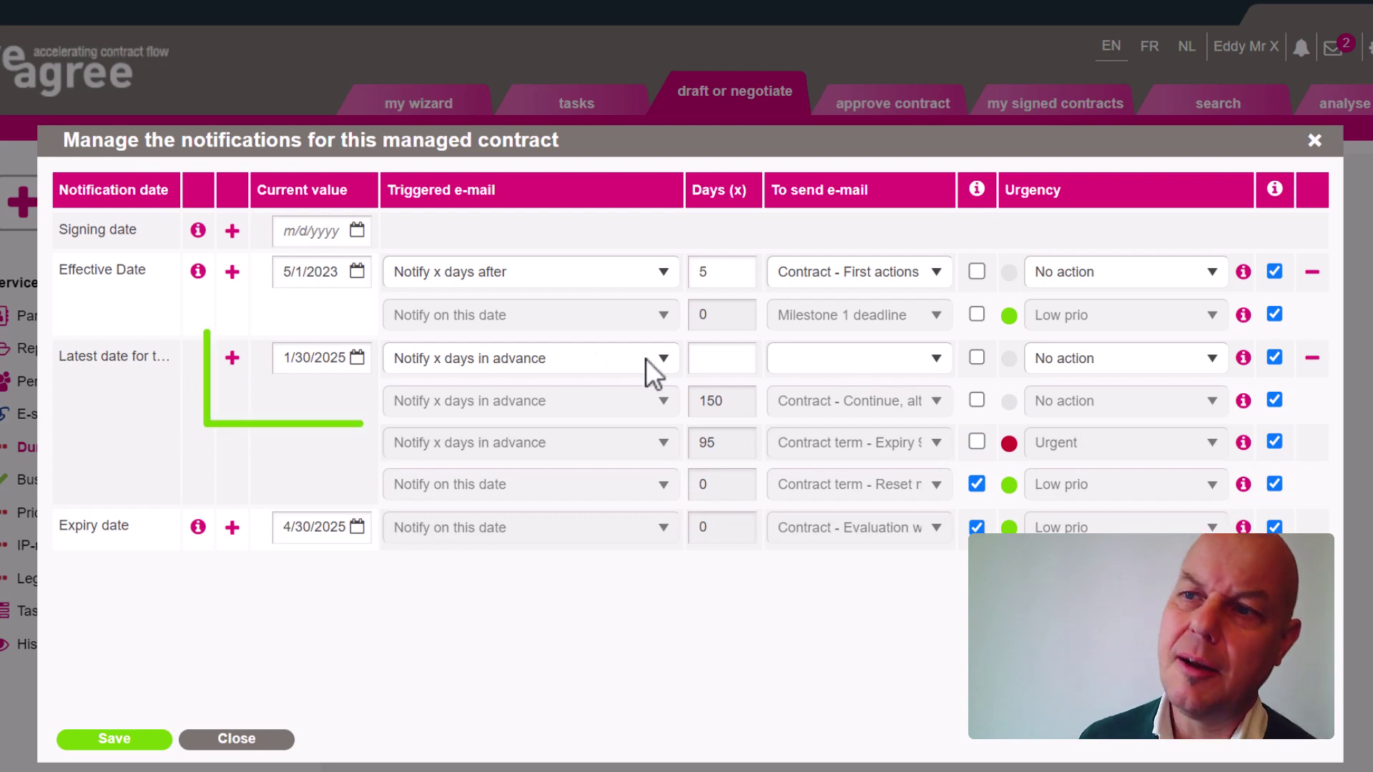
left_click(714, 363)
type("180")
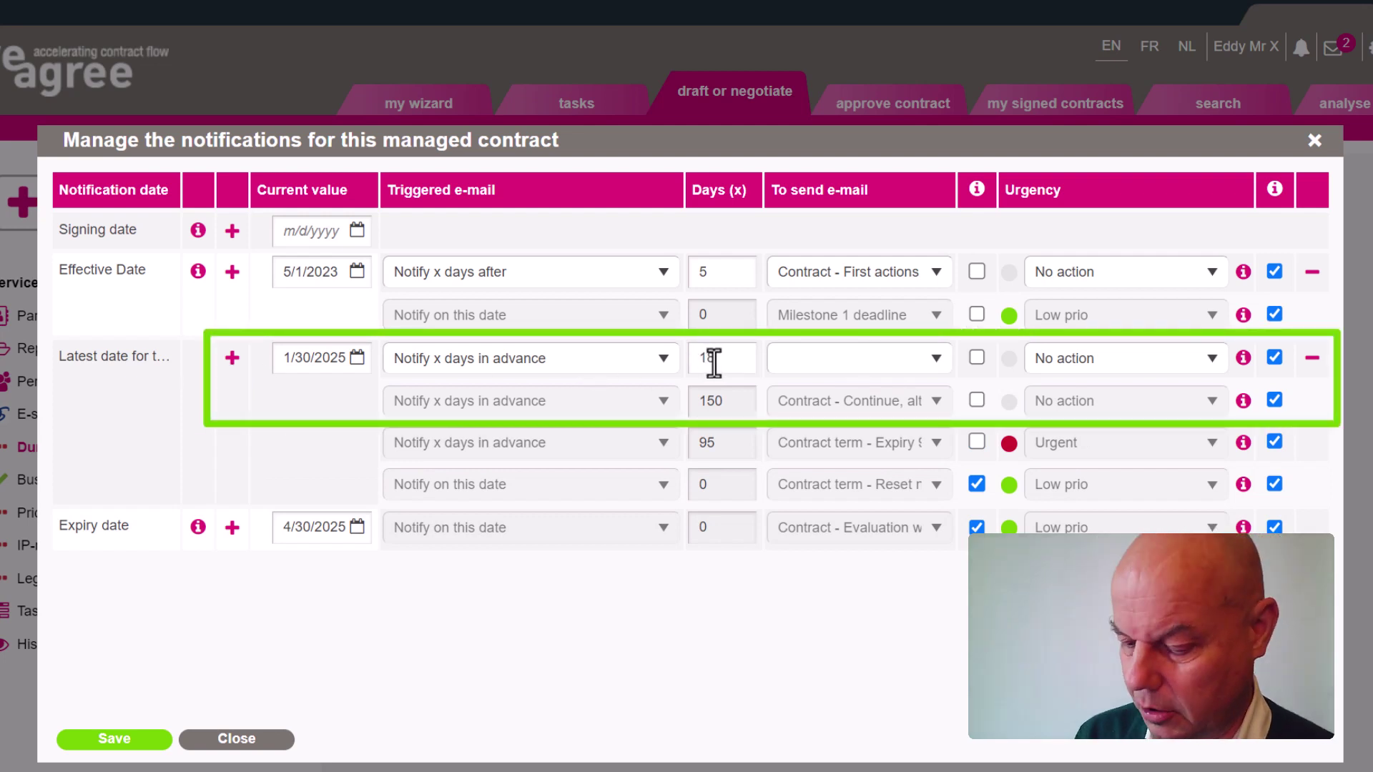
left_click(805, 361)
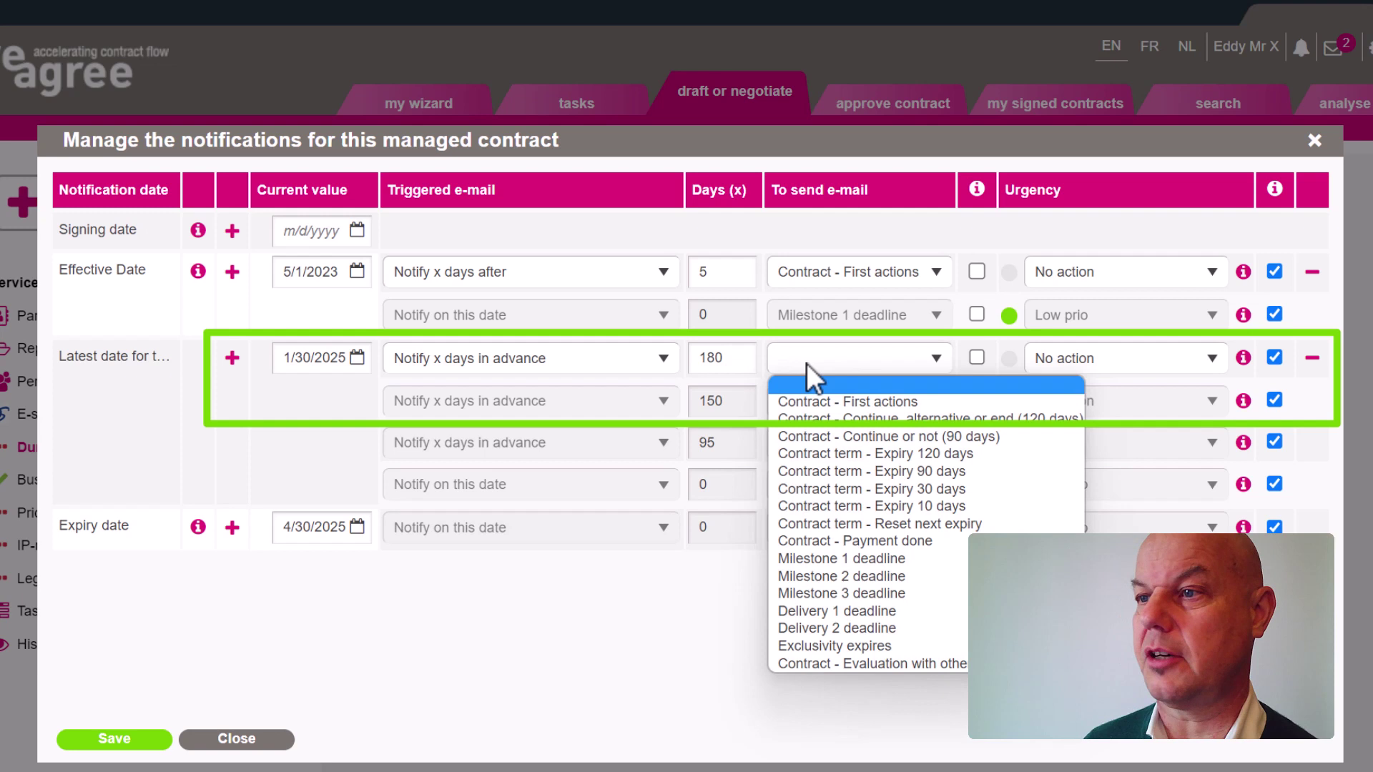
left_click(844, 415)
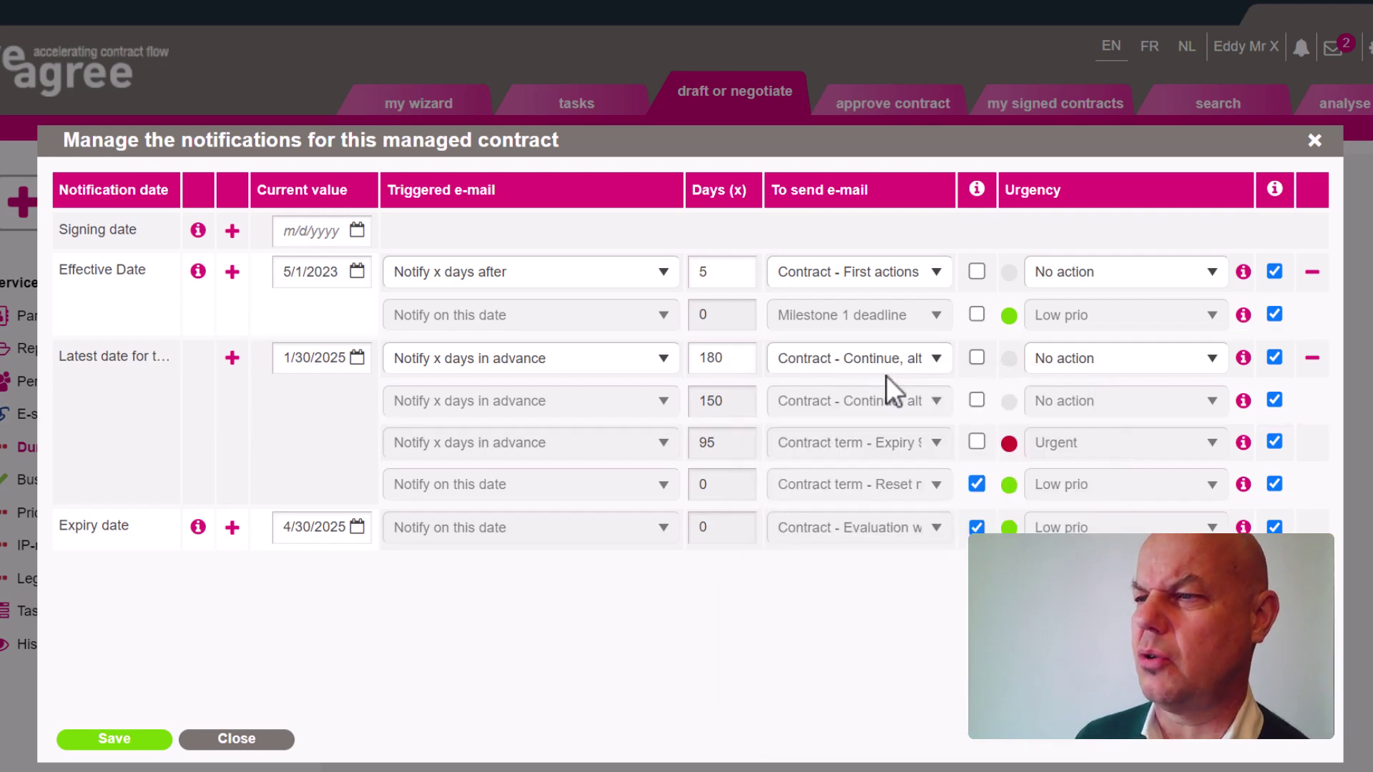
left_click(1071, 360)
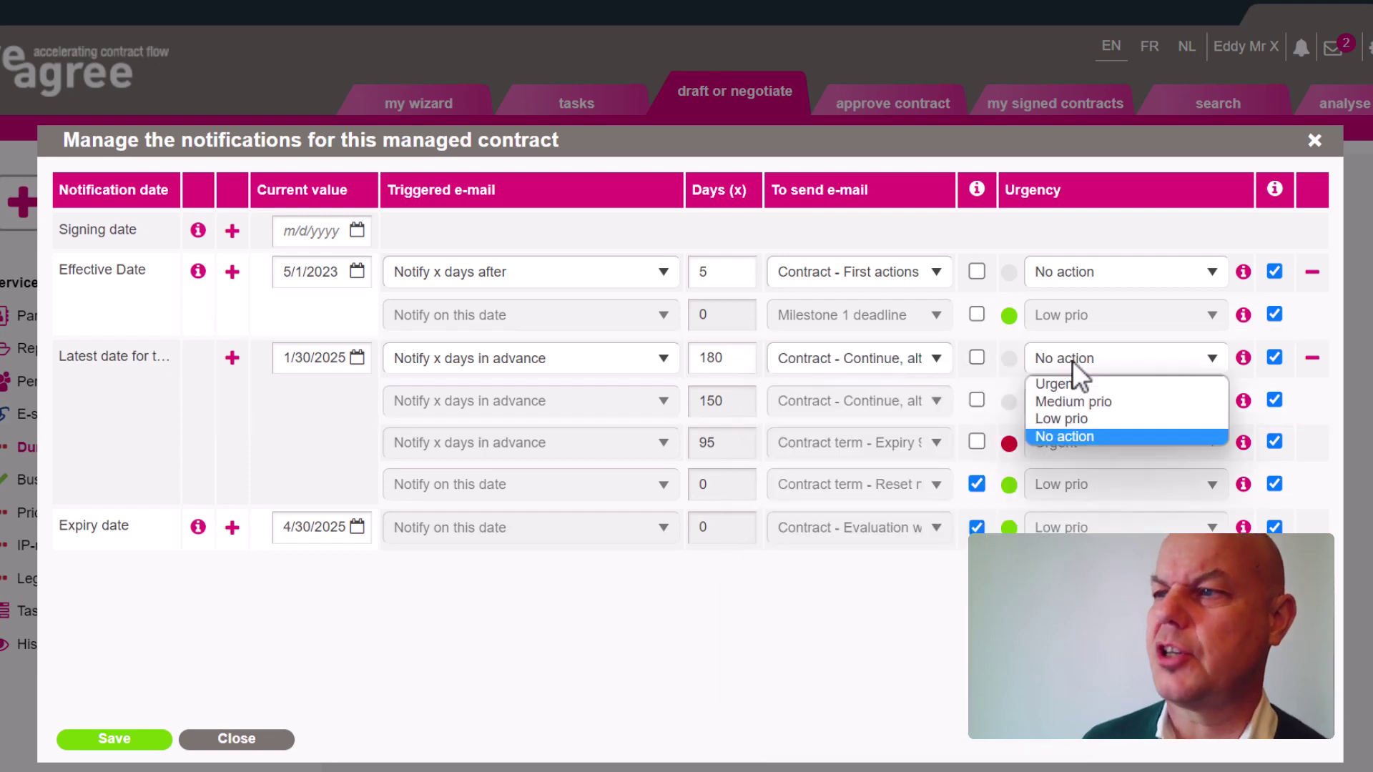
left_click(1066, 398)
Deactivate the 150-day reminder, keeping the Urgent 95-day reminder active
left_click(1274, 400)
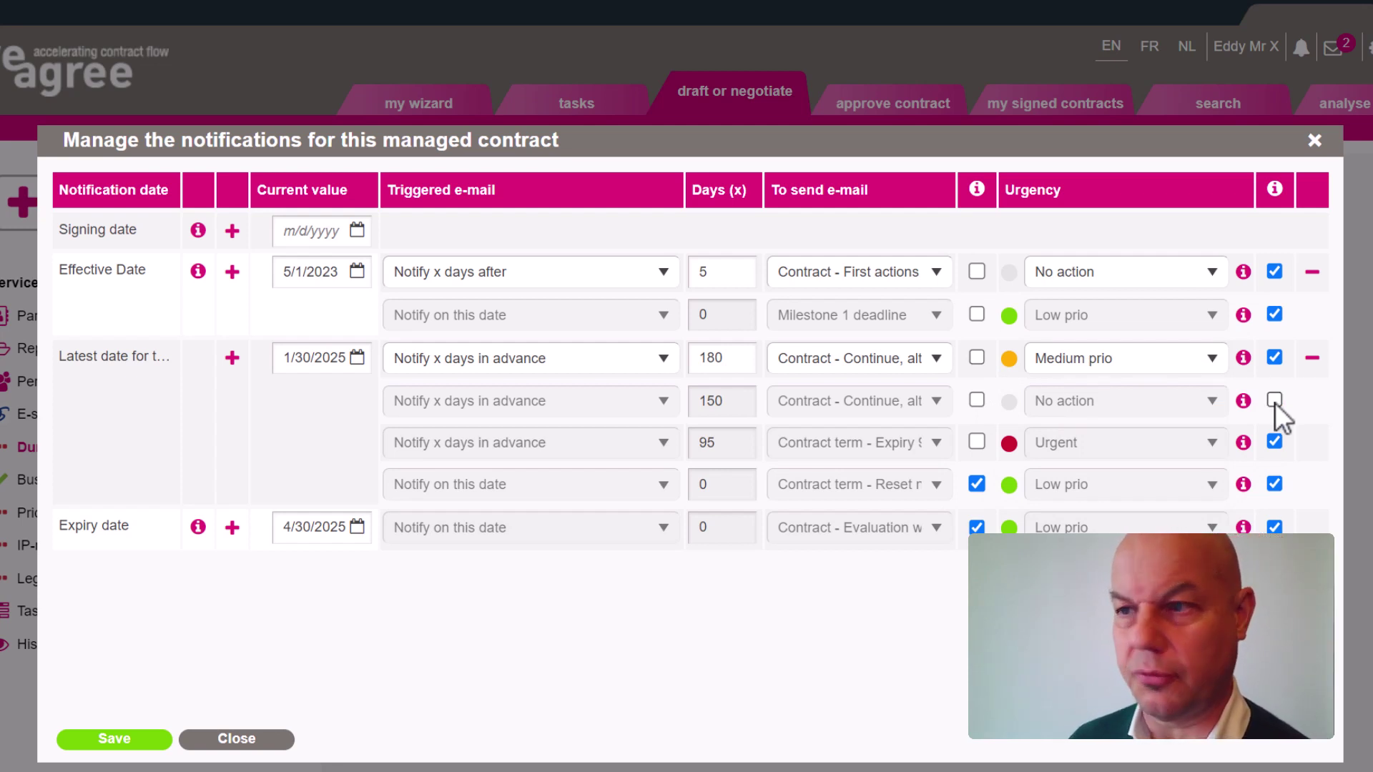
left_click(1274, 441)
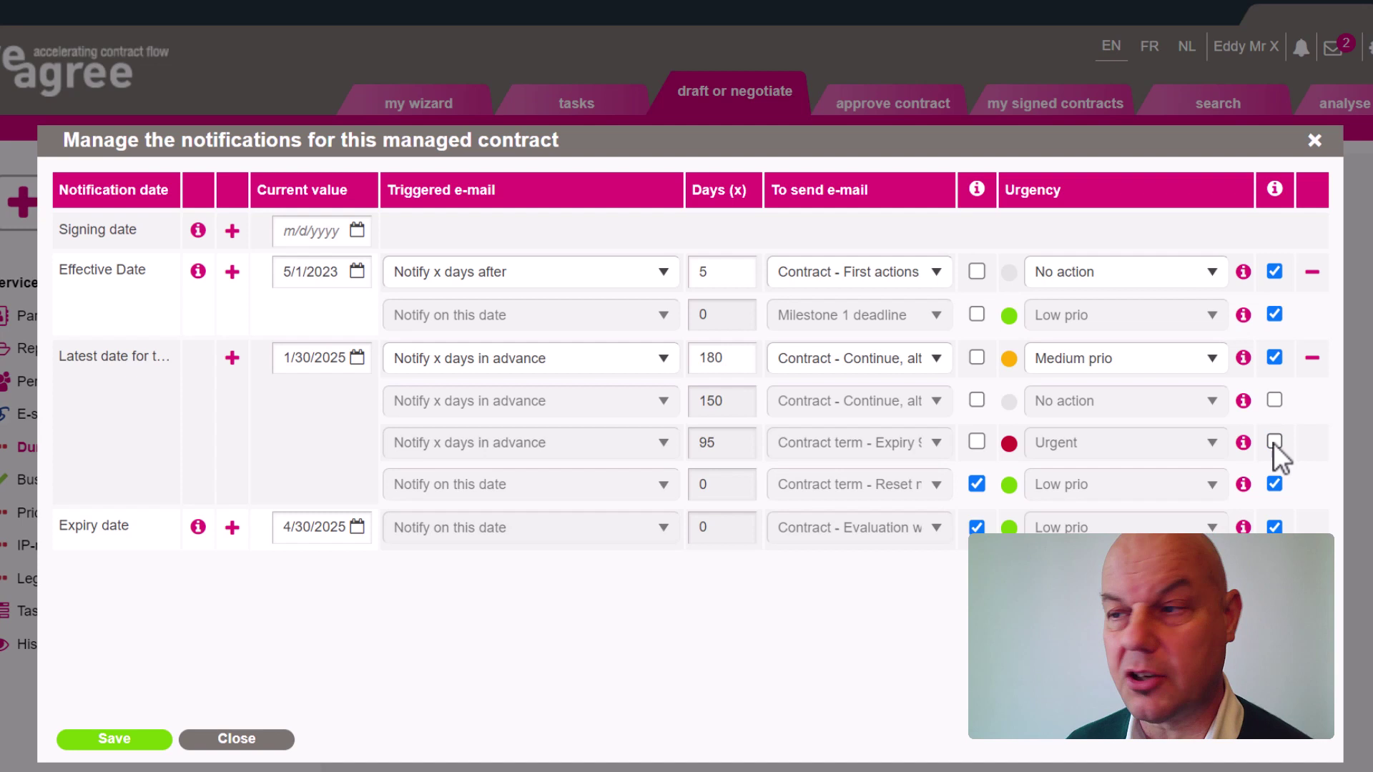
left_click(1274, 442)
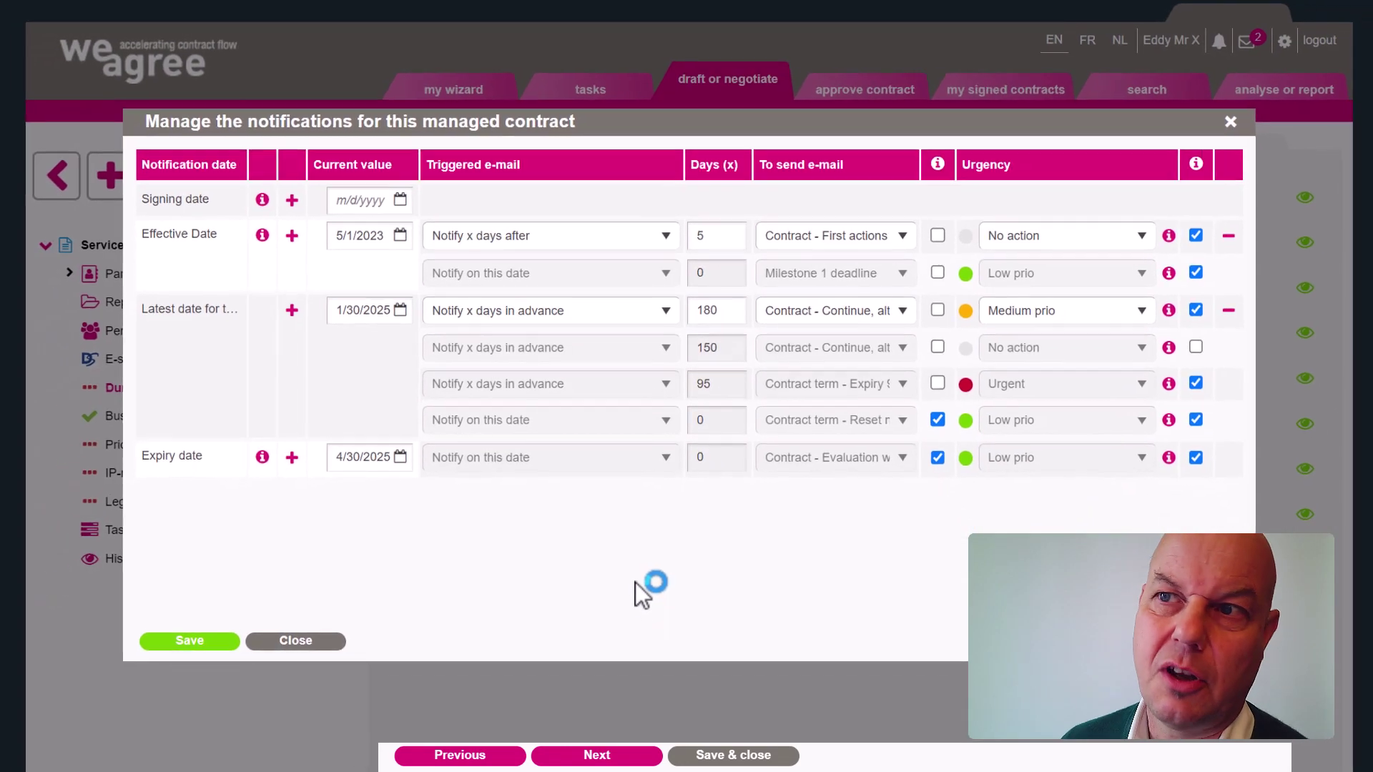
Save the notification settings and go back to the Duration and termination page
left_click(225, 641)
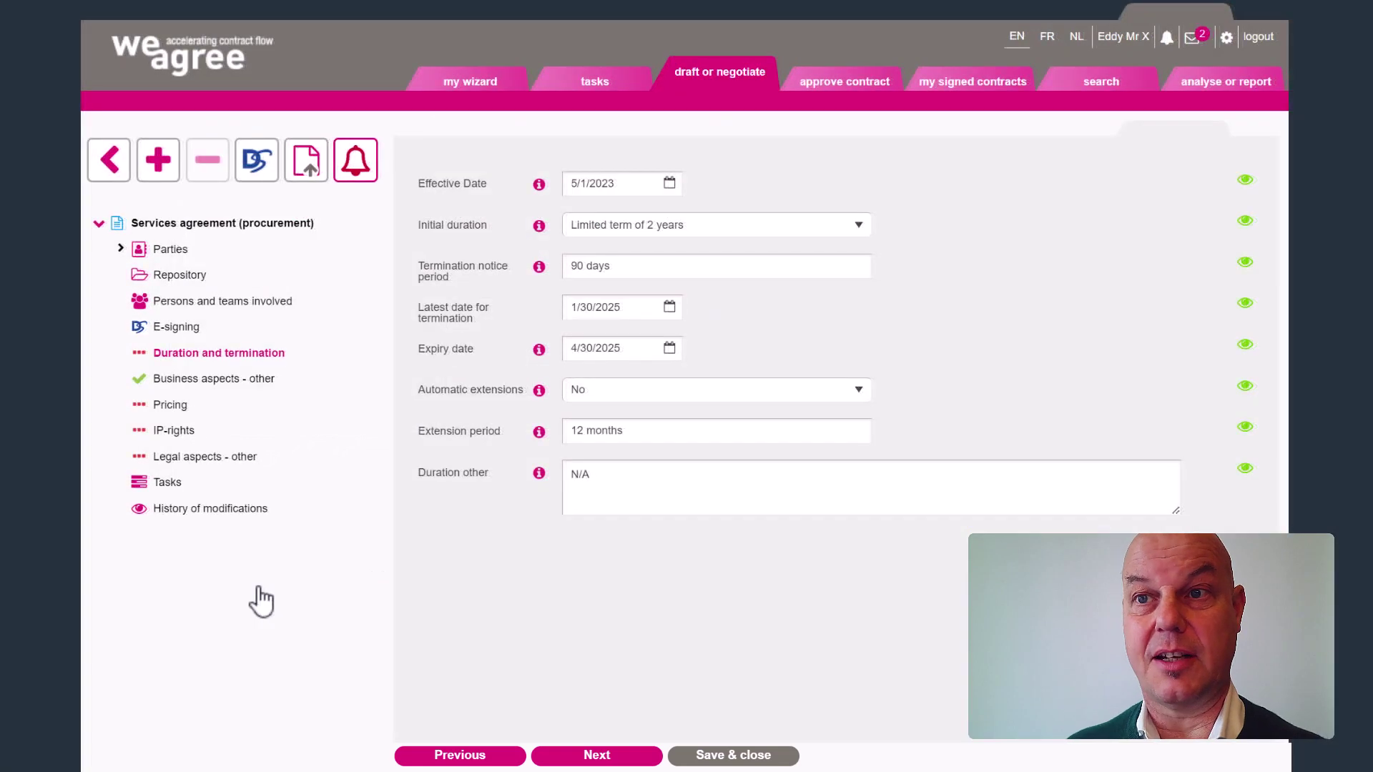
left_click(169, 486)
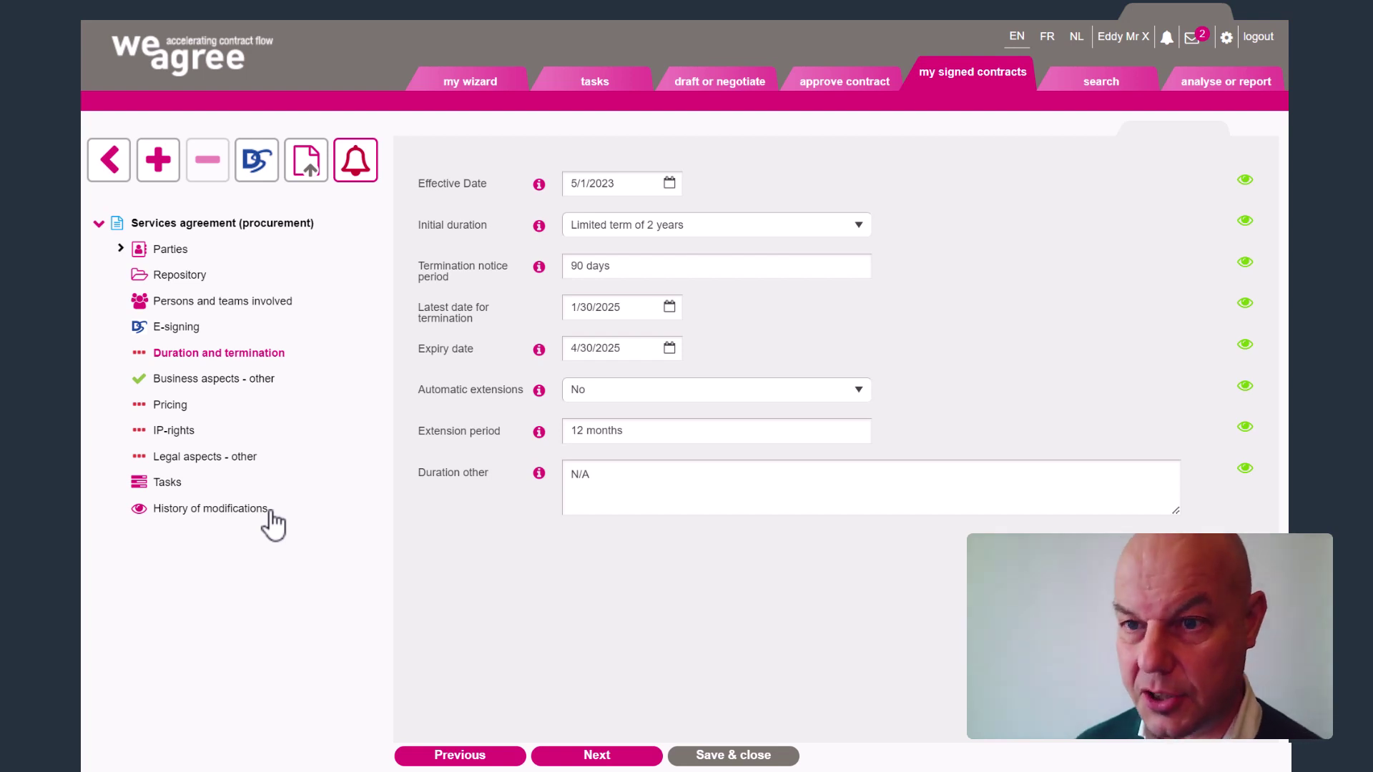
Switch to 'my signed contracts' to list the 28 managed contracts
left_click(274, 524)
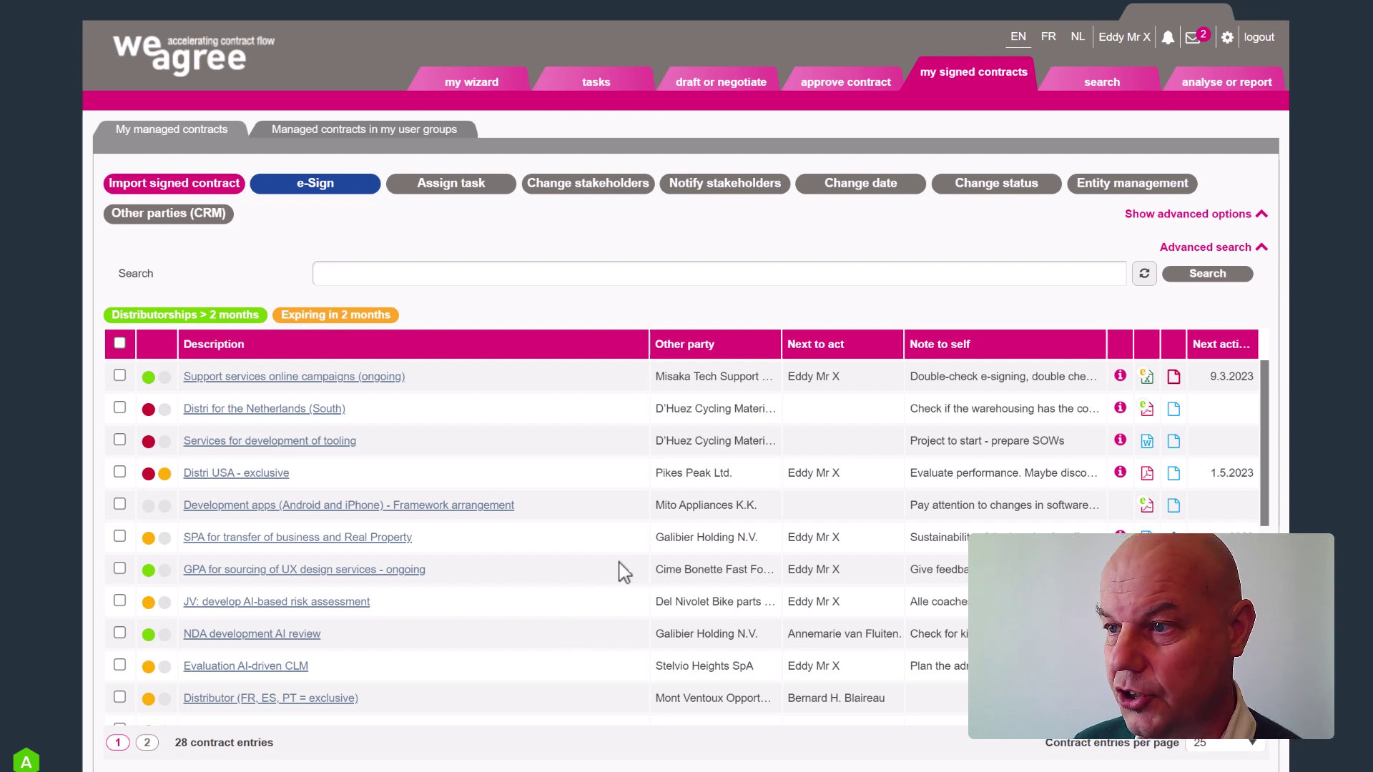
mouse_move(812, 379)
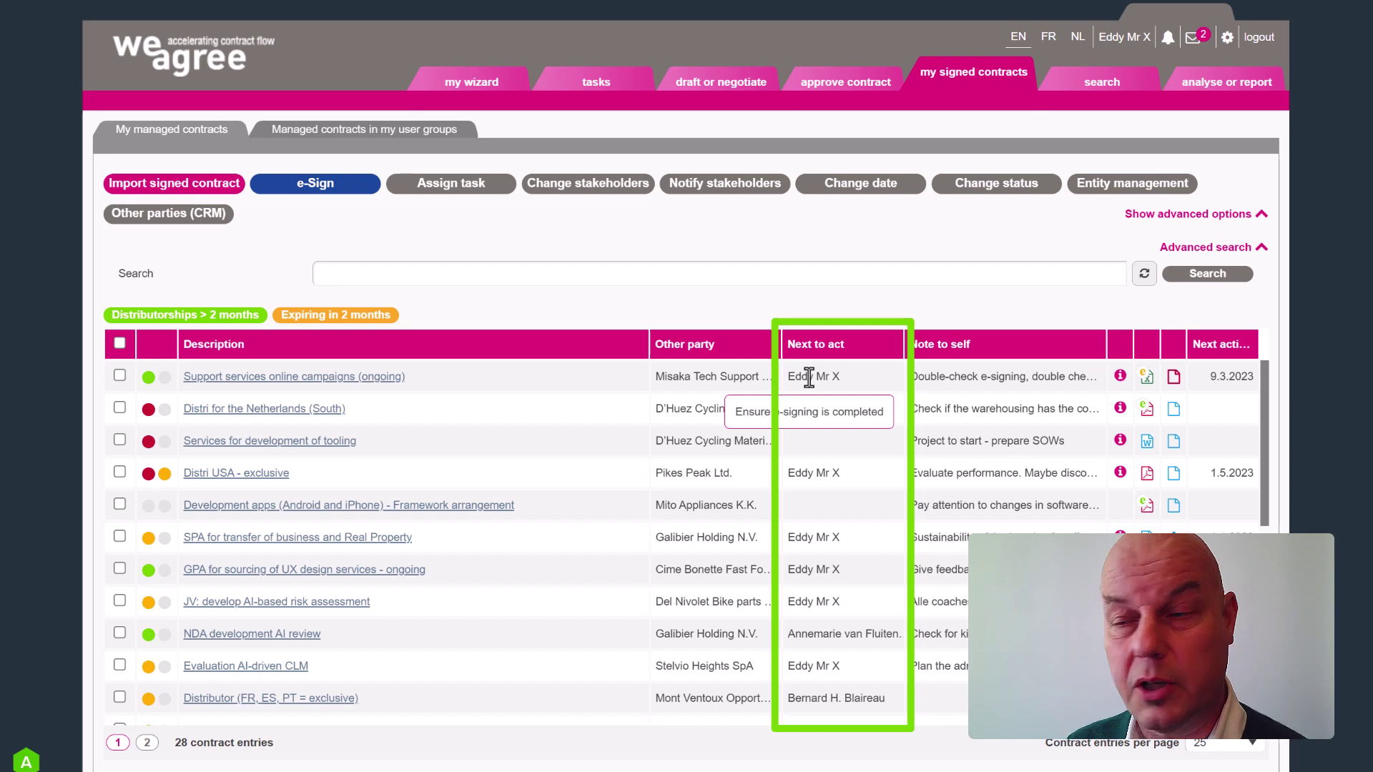
mouse_move(949, 379)
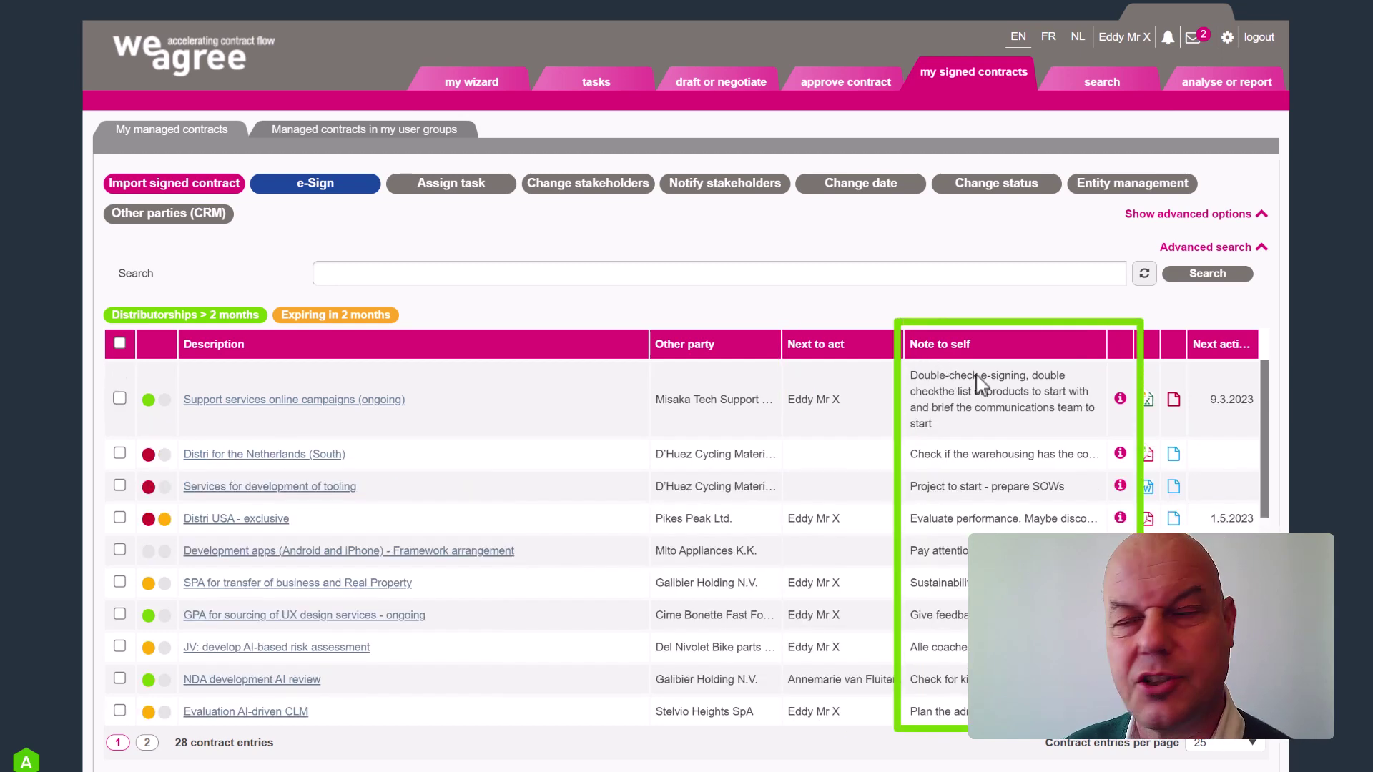
mouse_move(1121, 432)
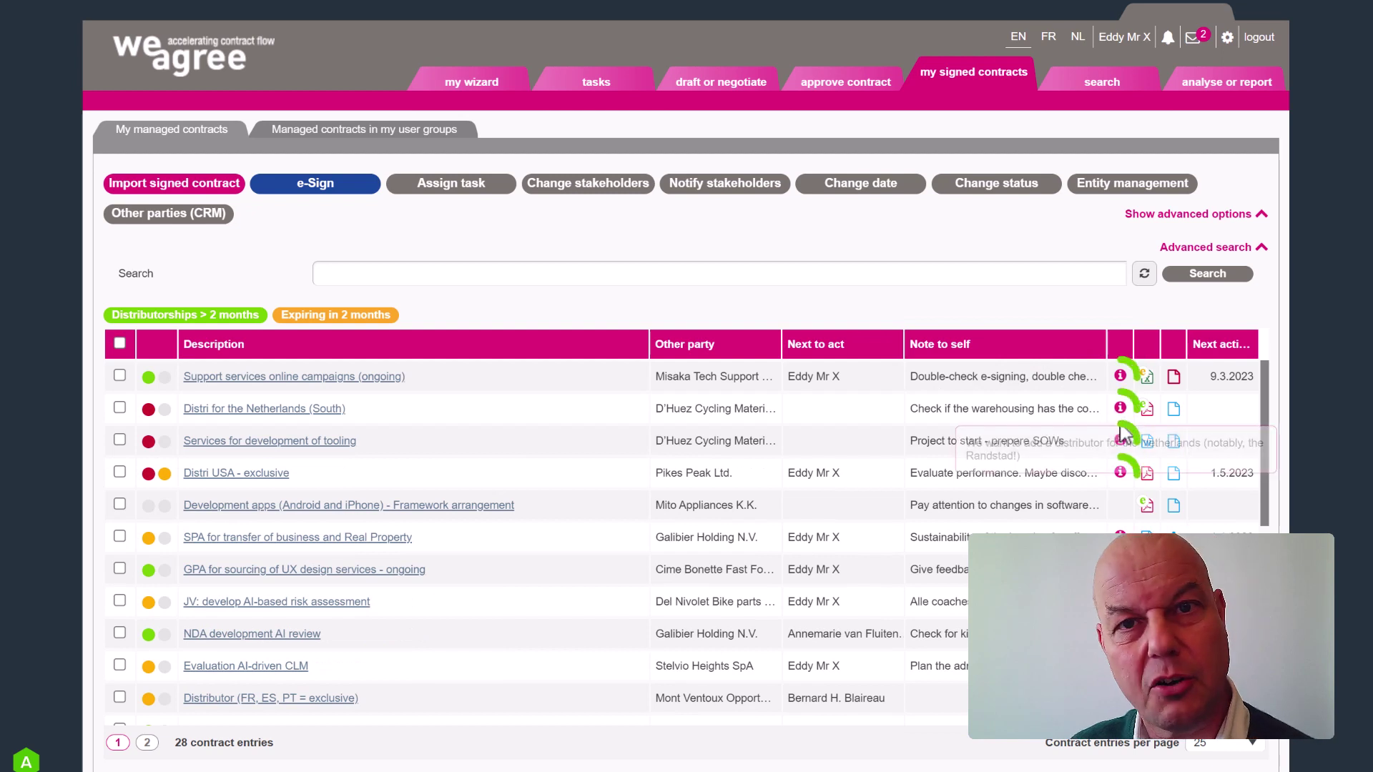
left_click(1171, 386)
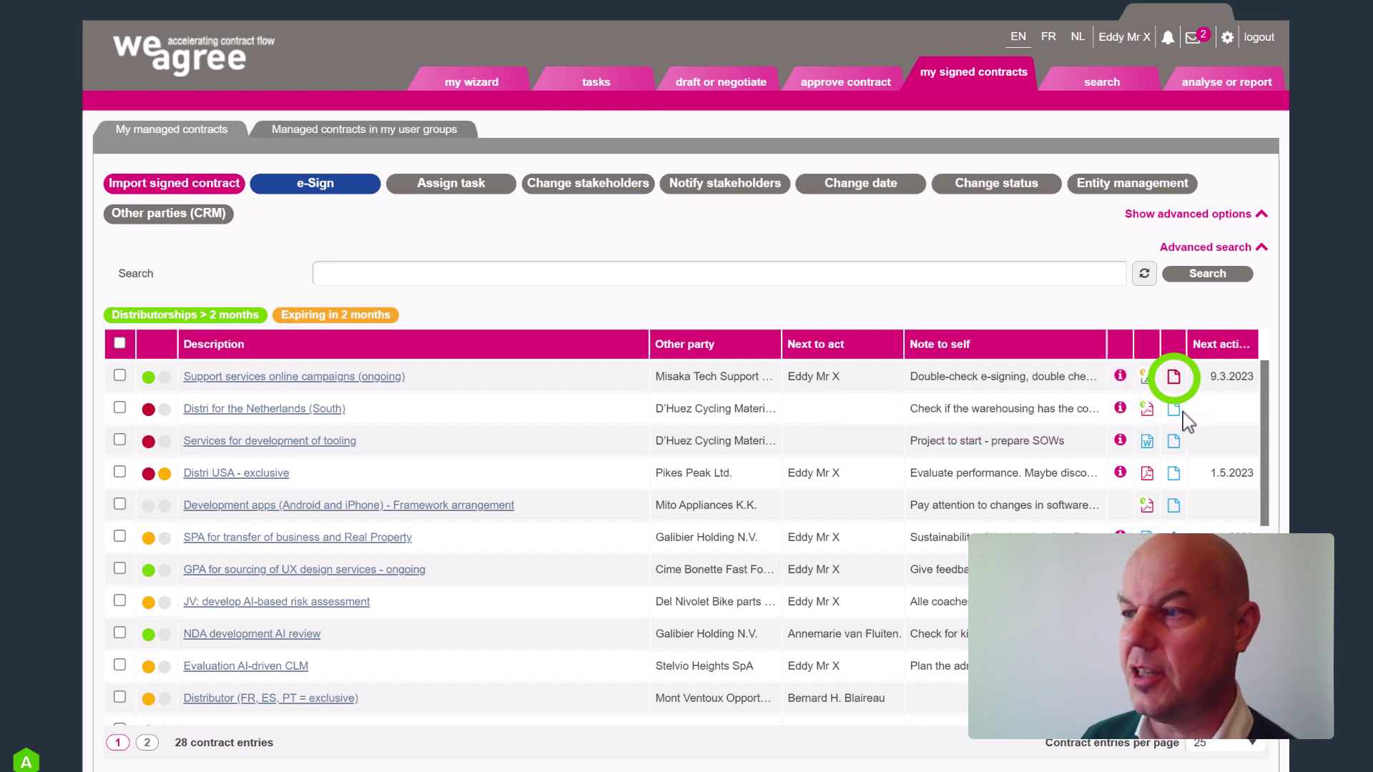
mouse_move(1173, 386)
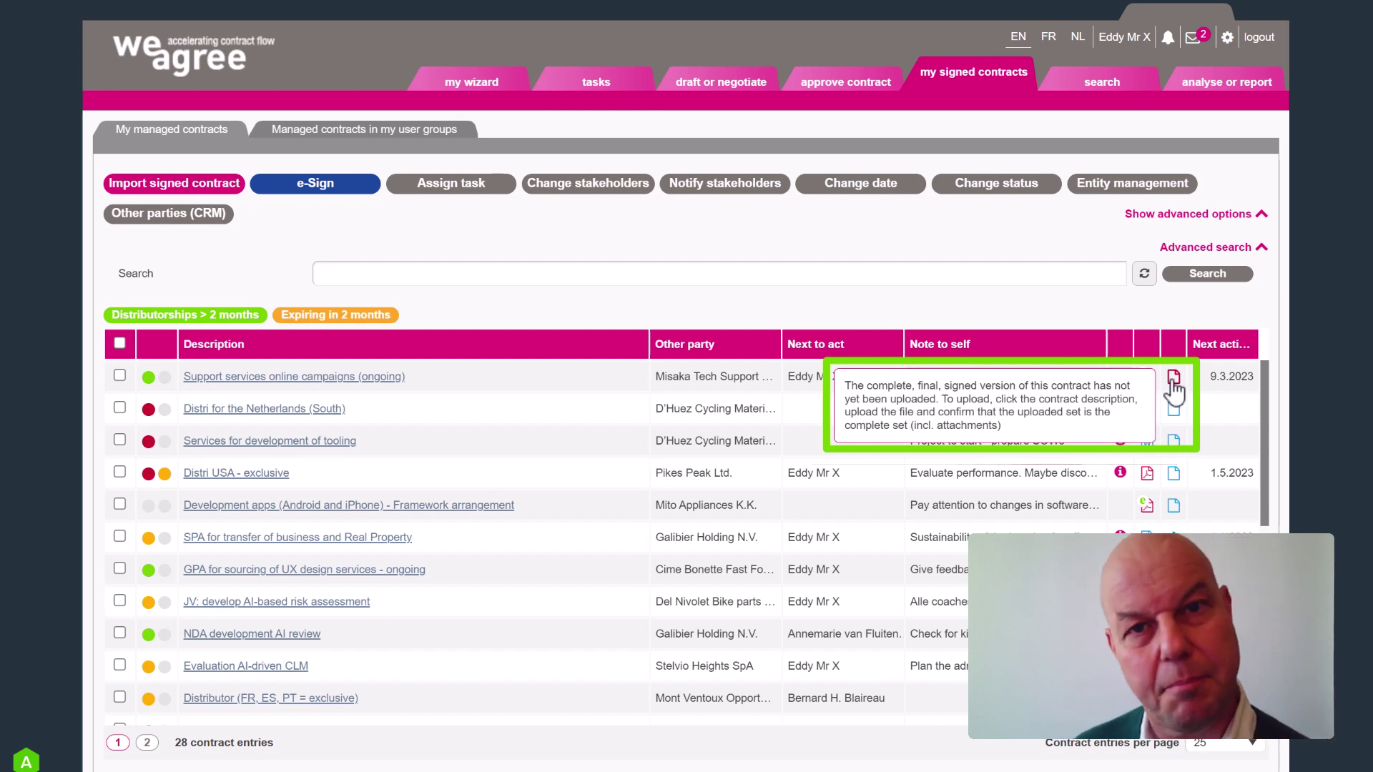
Show the Support services contract's files, briefly toggling Show archived on and off
left_click(1173, 378)
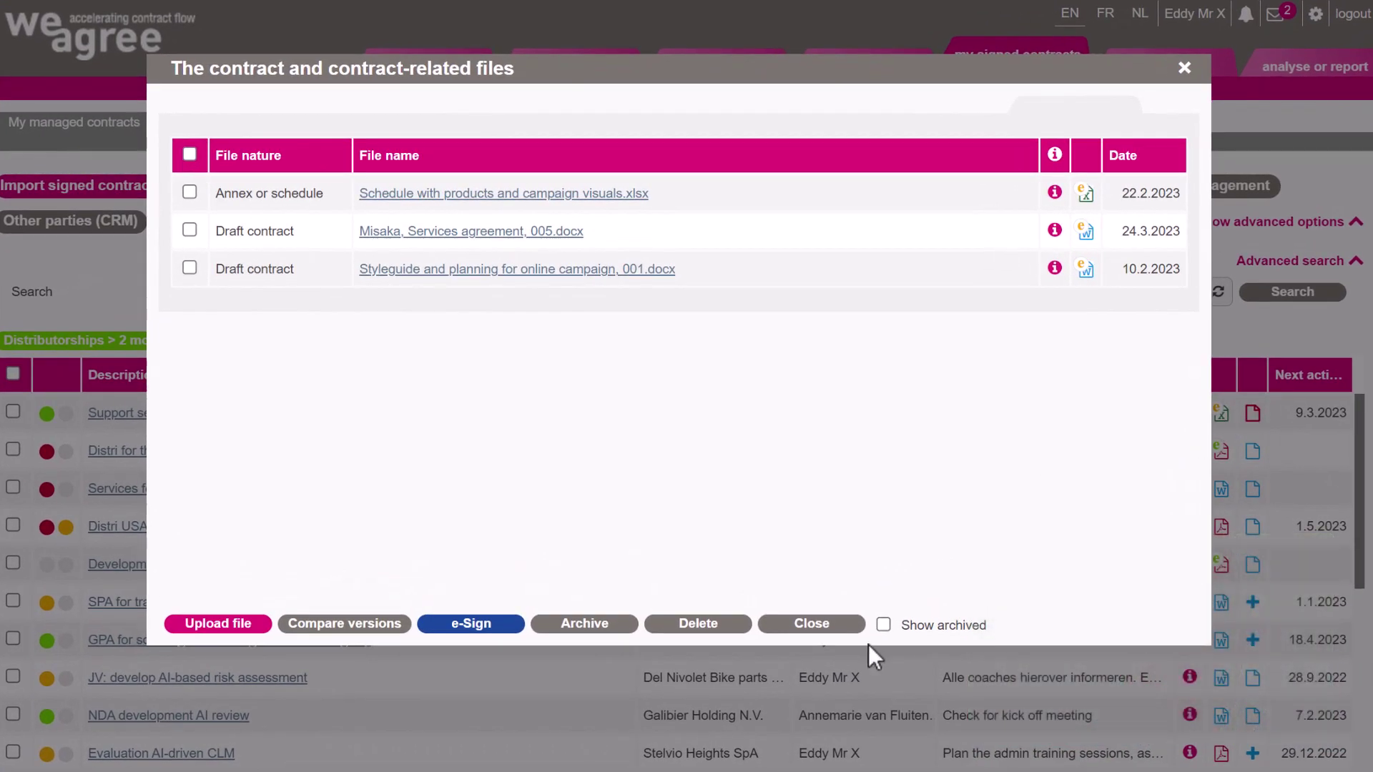
left_click(883, 626)
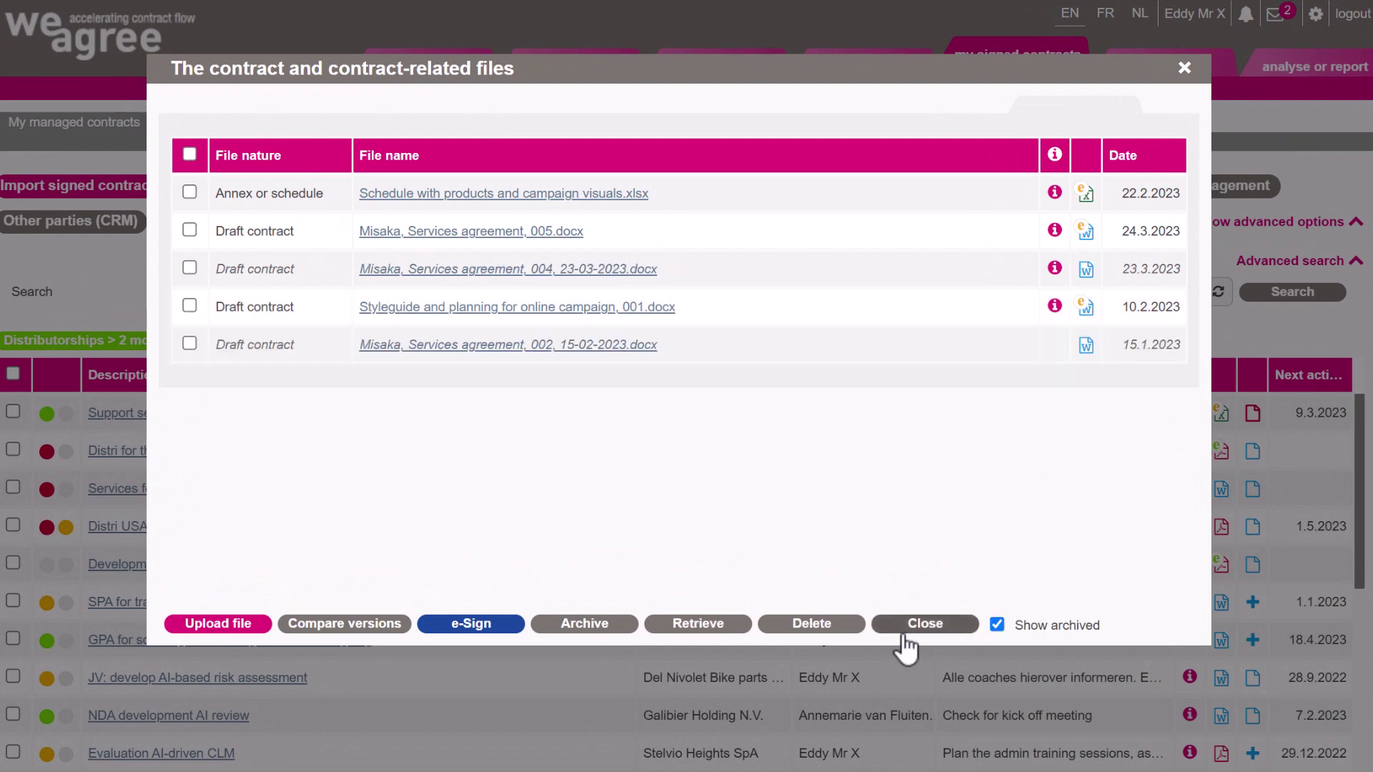
left_click(997, 624)
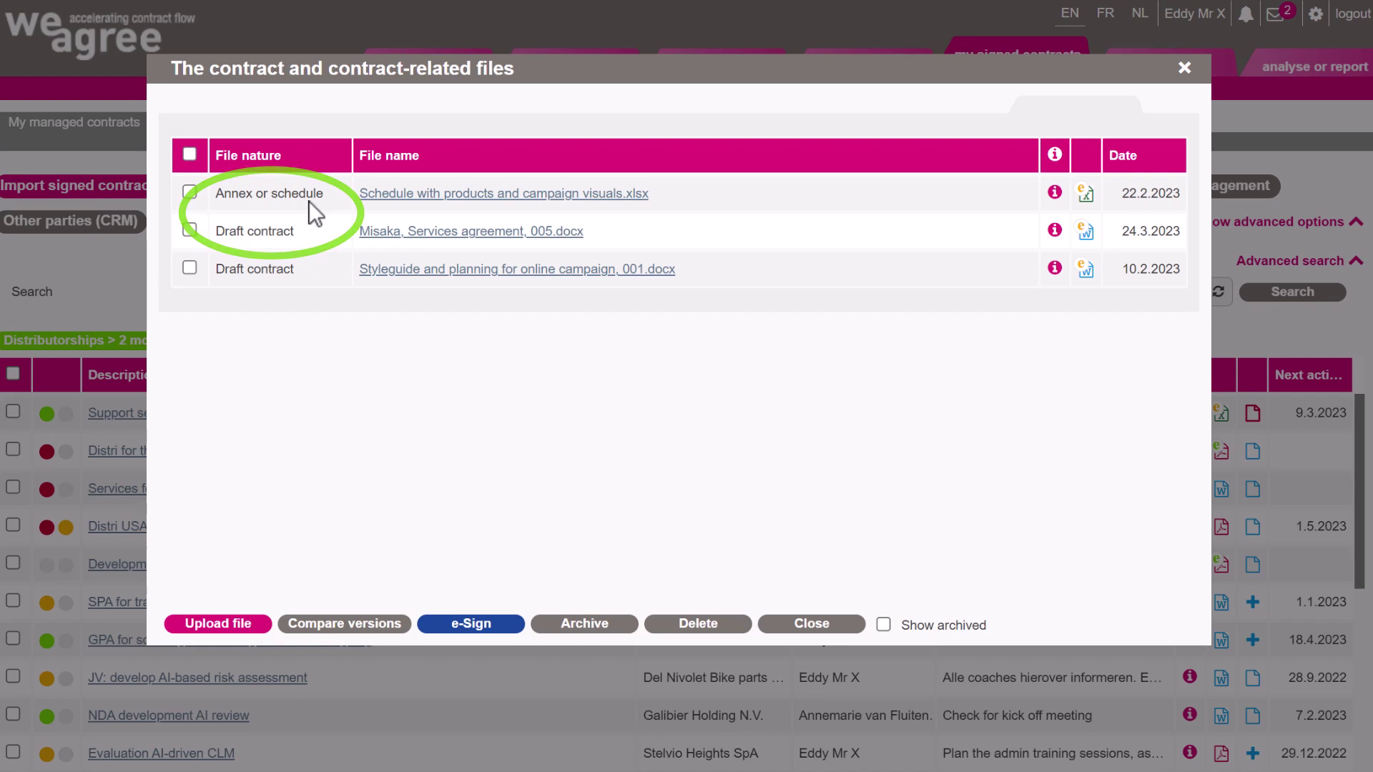
Change the file nature of 'Misaka, Services agreement, 005.docx' to Prefinal (not signed) and save
left_click(417, 237)
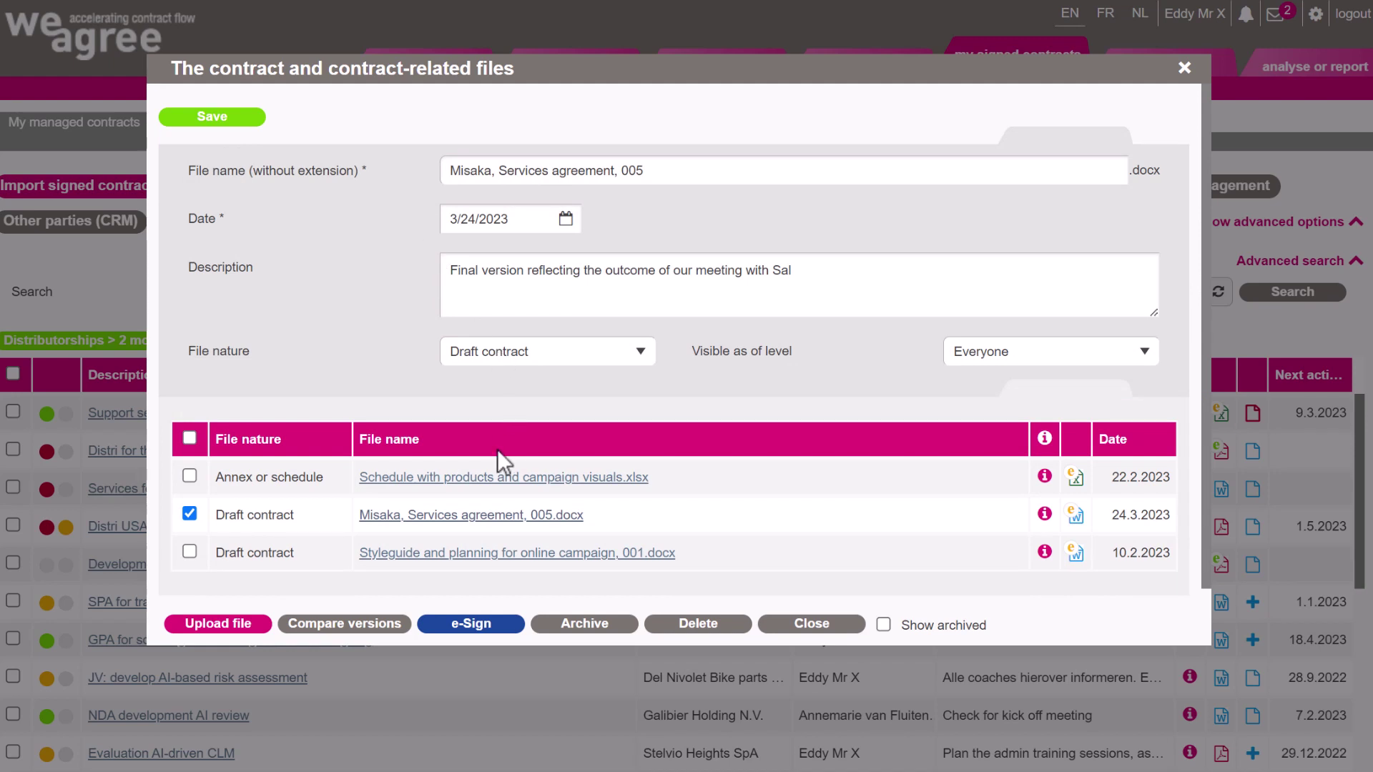
left_click(486, 353)
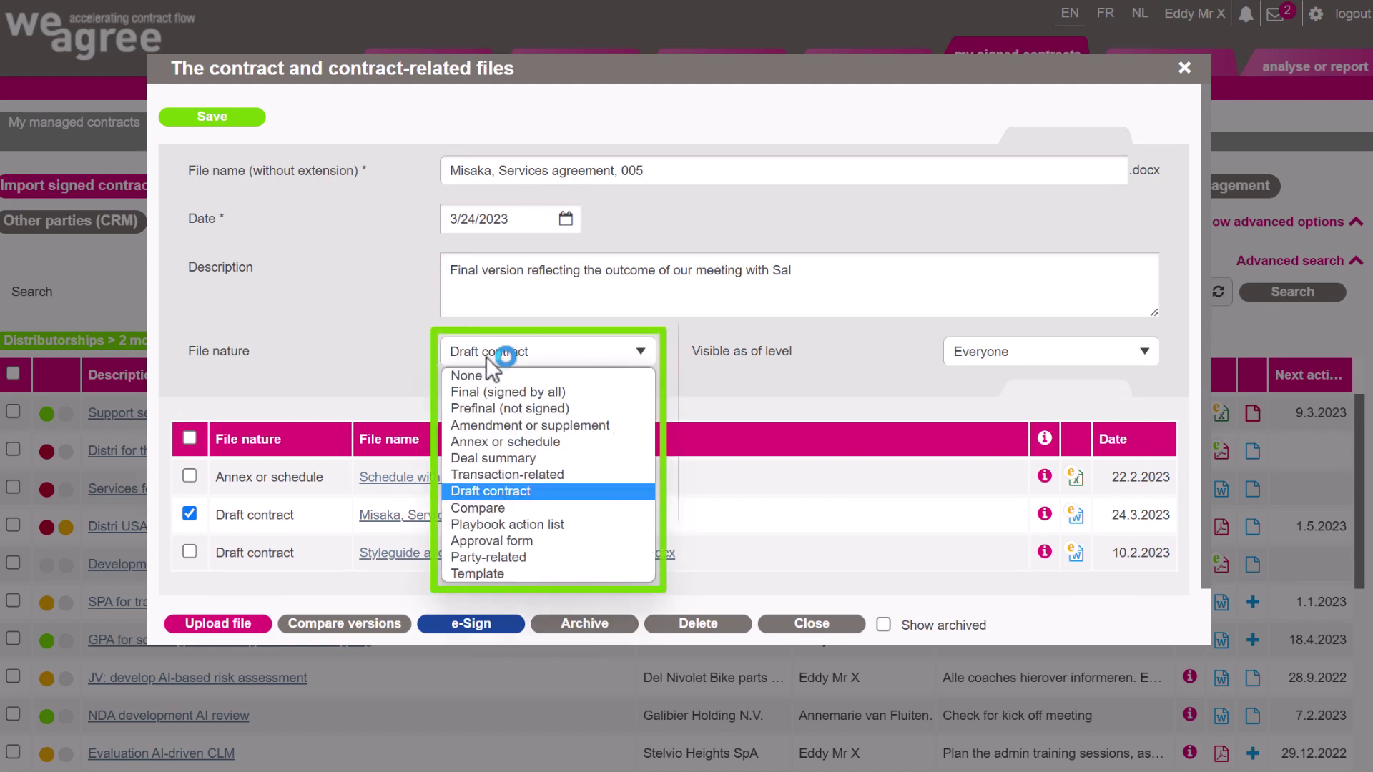
left_click(493, 411)
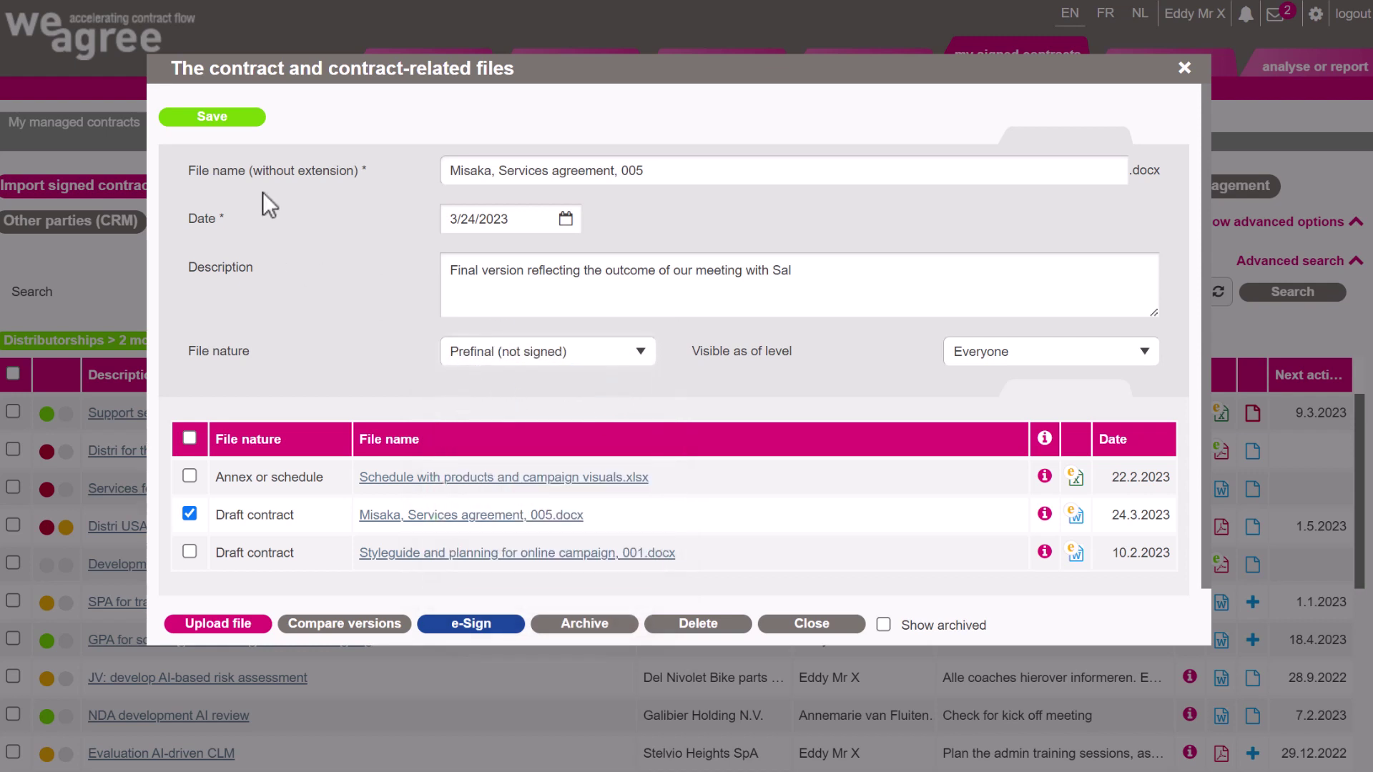
left_click(214, 119)
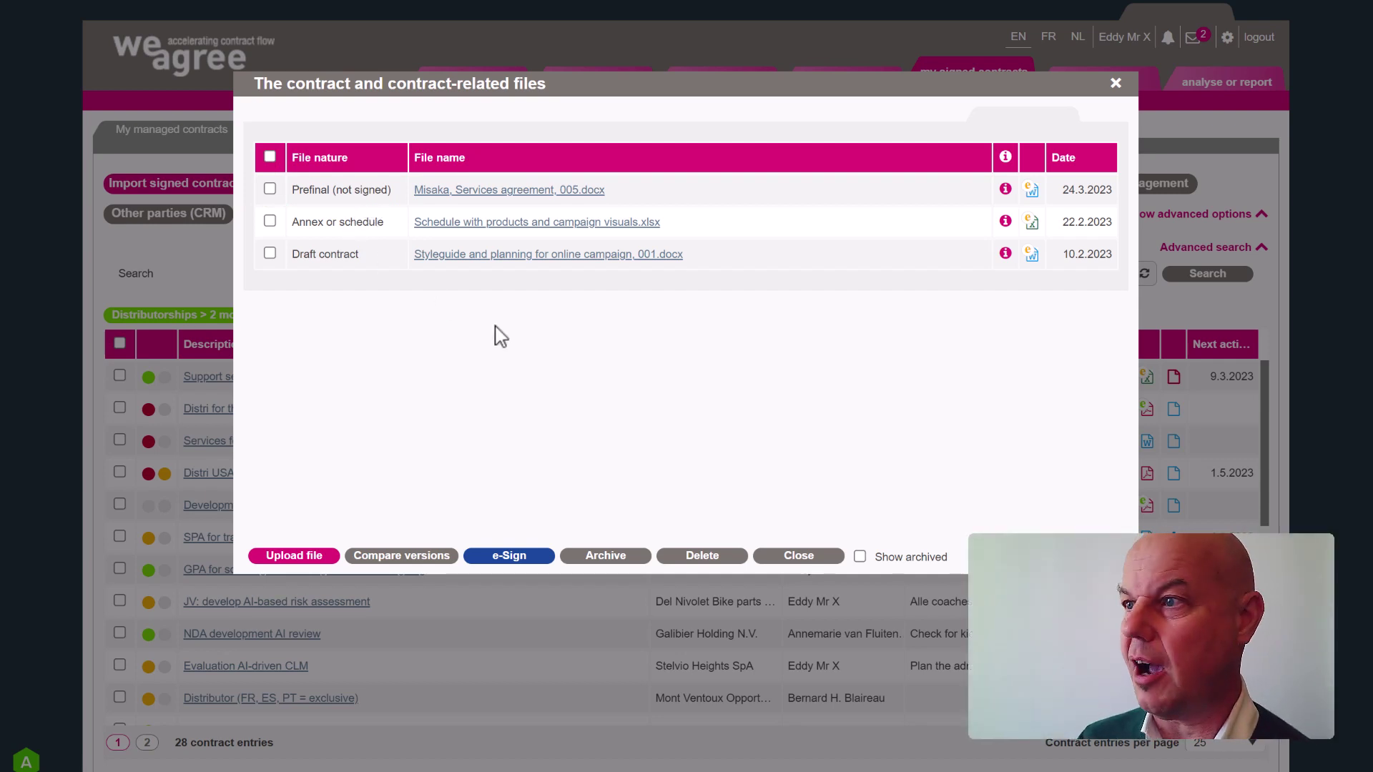
Close the files dialog and apply the Expiring in 2 months filter tag
left_click(1117, 95)
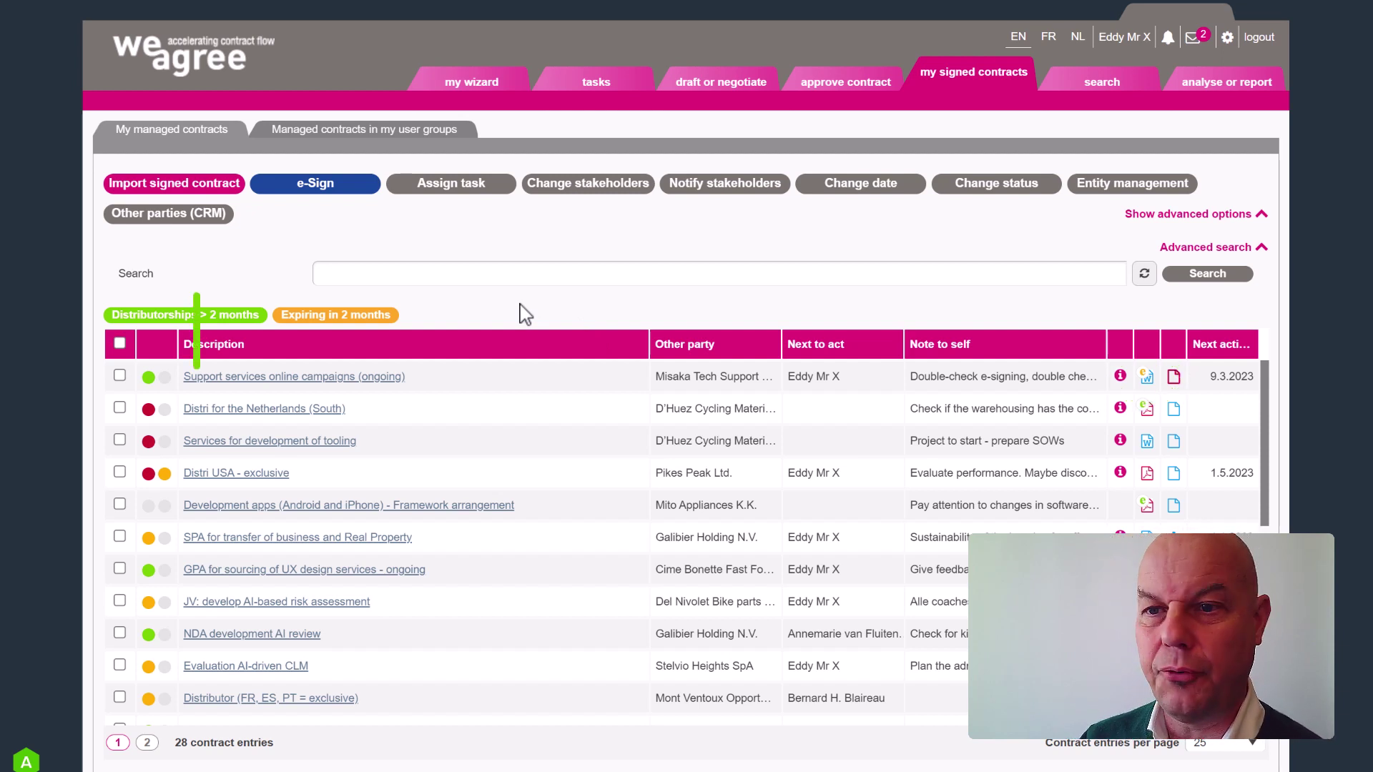
left_click(361, 318)
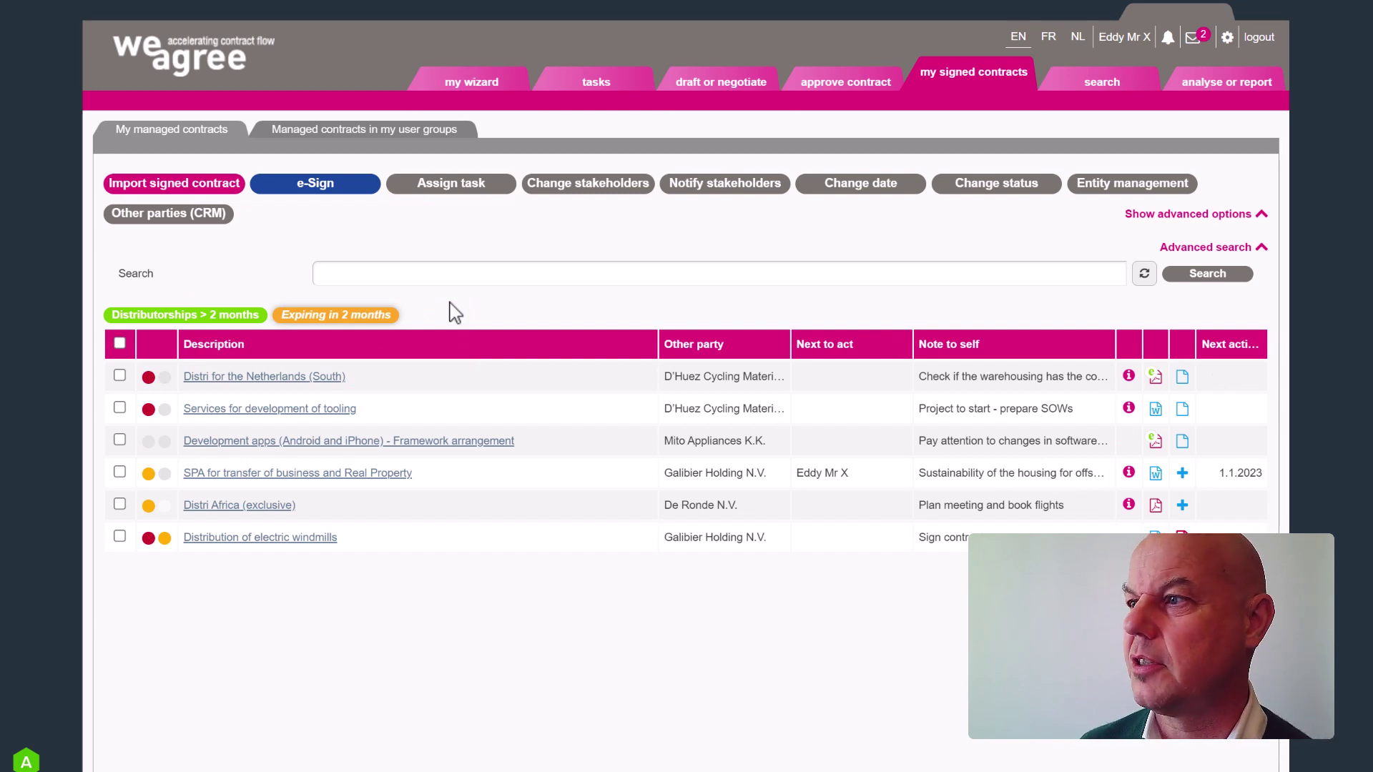
Reload my signed contracts without the filter, briefly ticking and unticking NDA development AI review
left_click(963, 91)
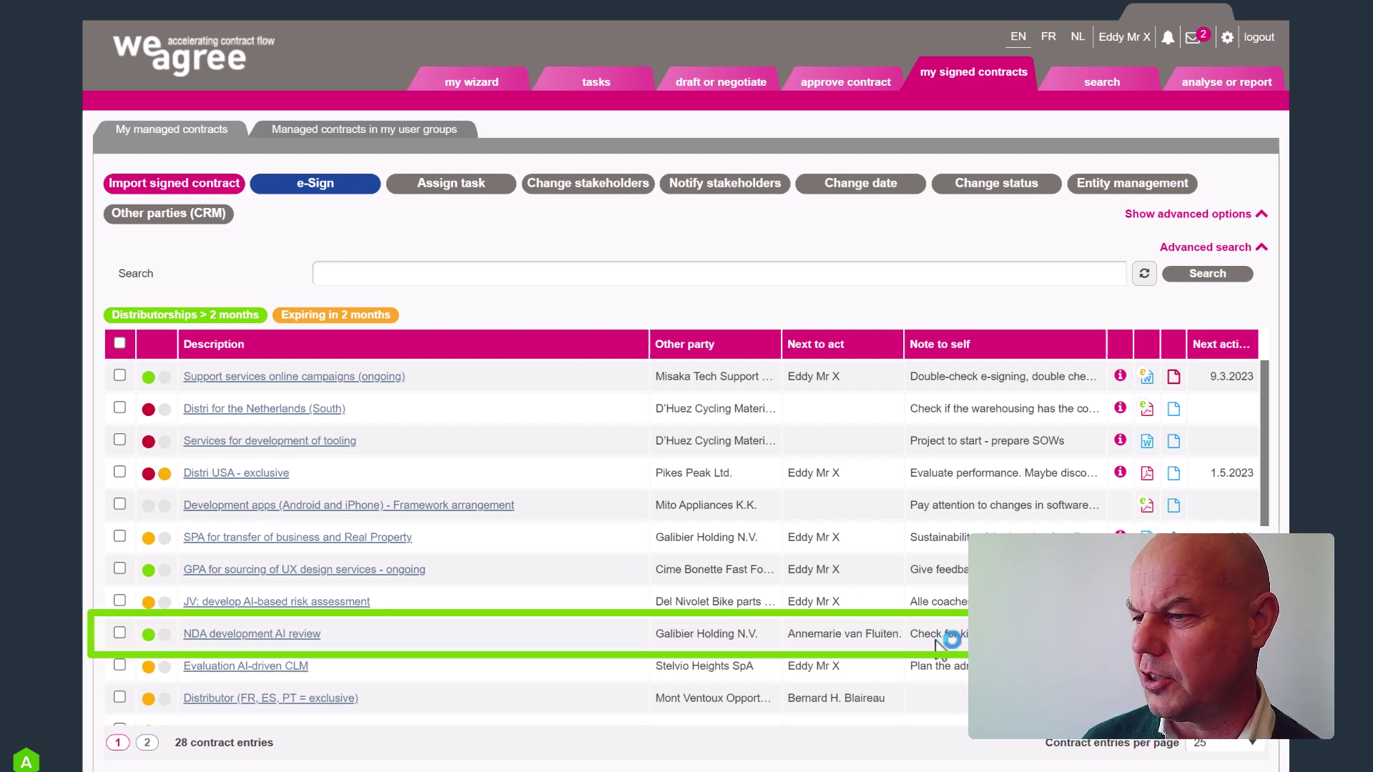
left_click(119, 634)
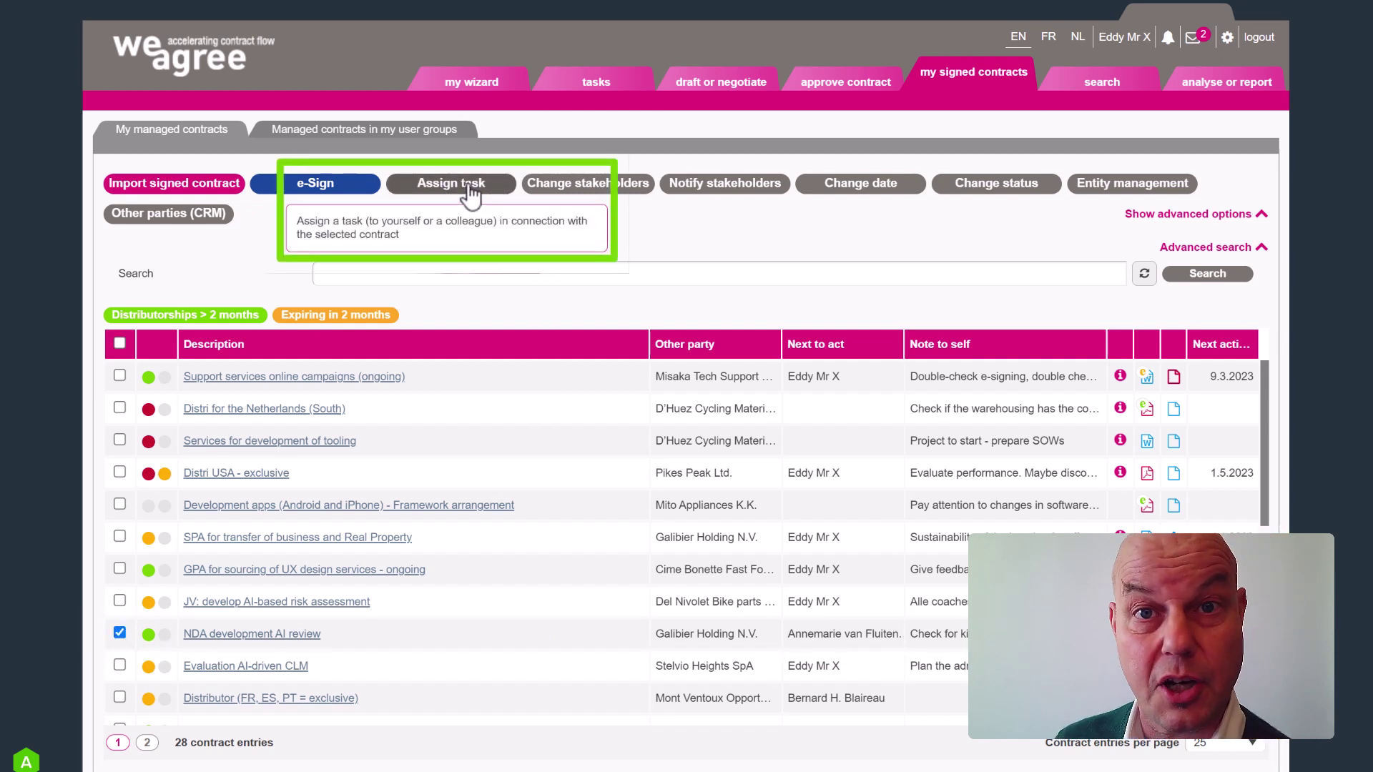
left_click(120, 633)
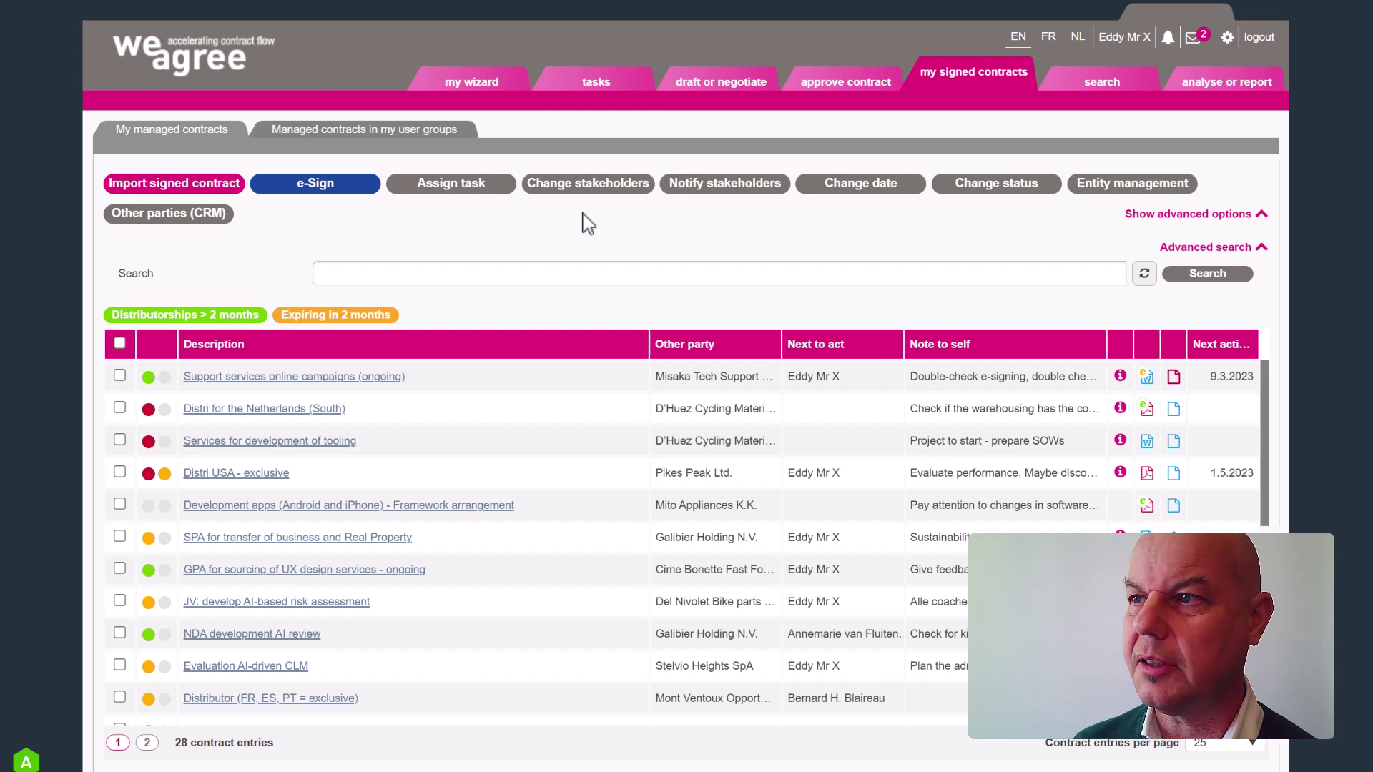
Select the Distri Netherlands (South), Services for development of tooling and Distri USA - exclusive rows
left_click(120, 408)
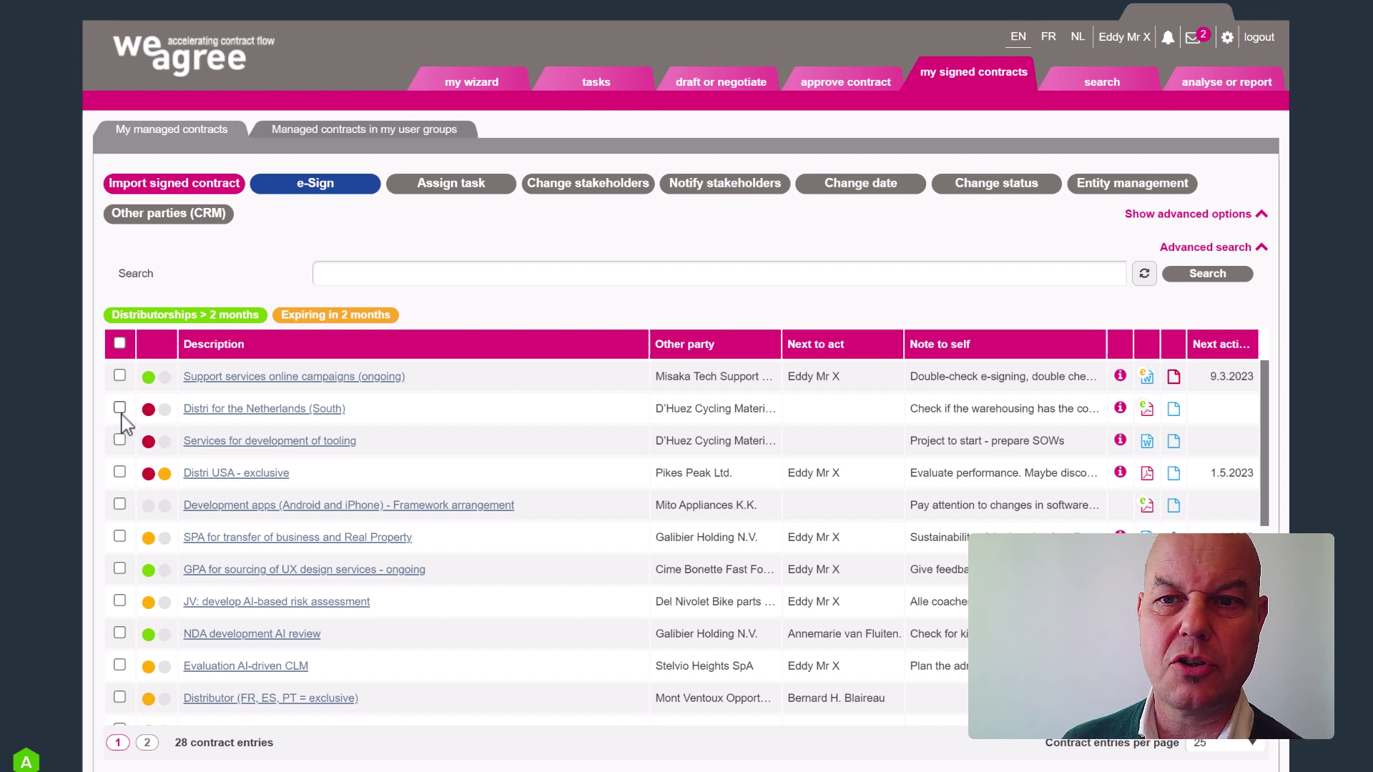
left_click(119, 440)
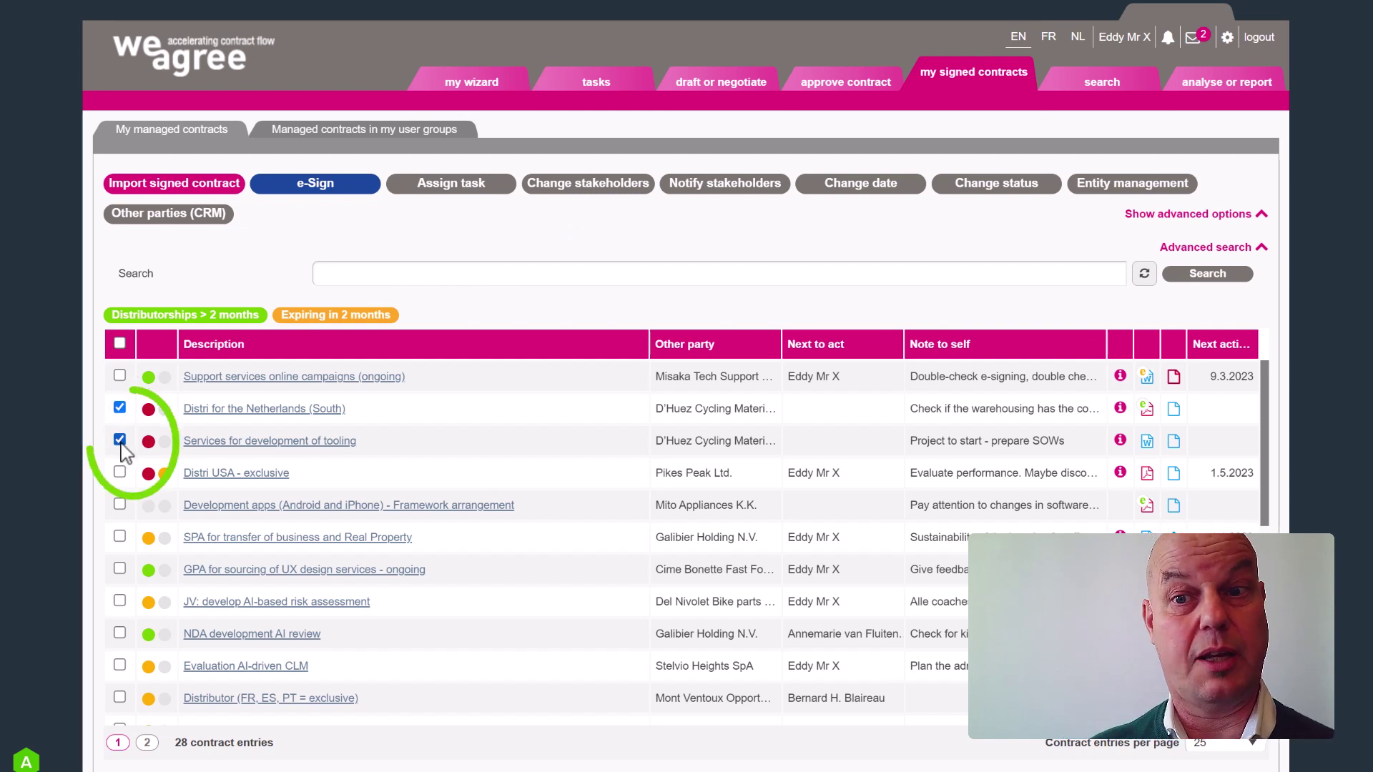
left_click(119, 473)
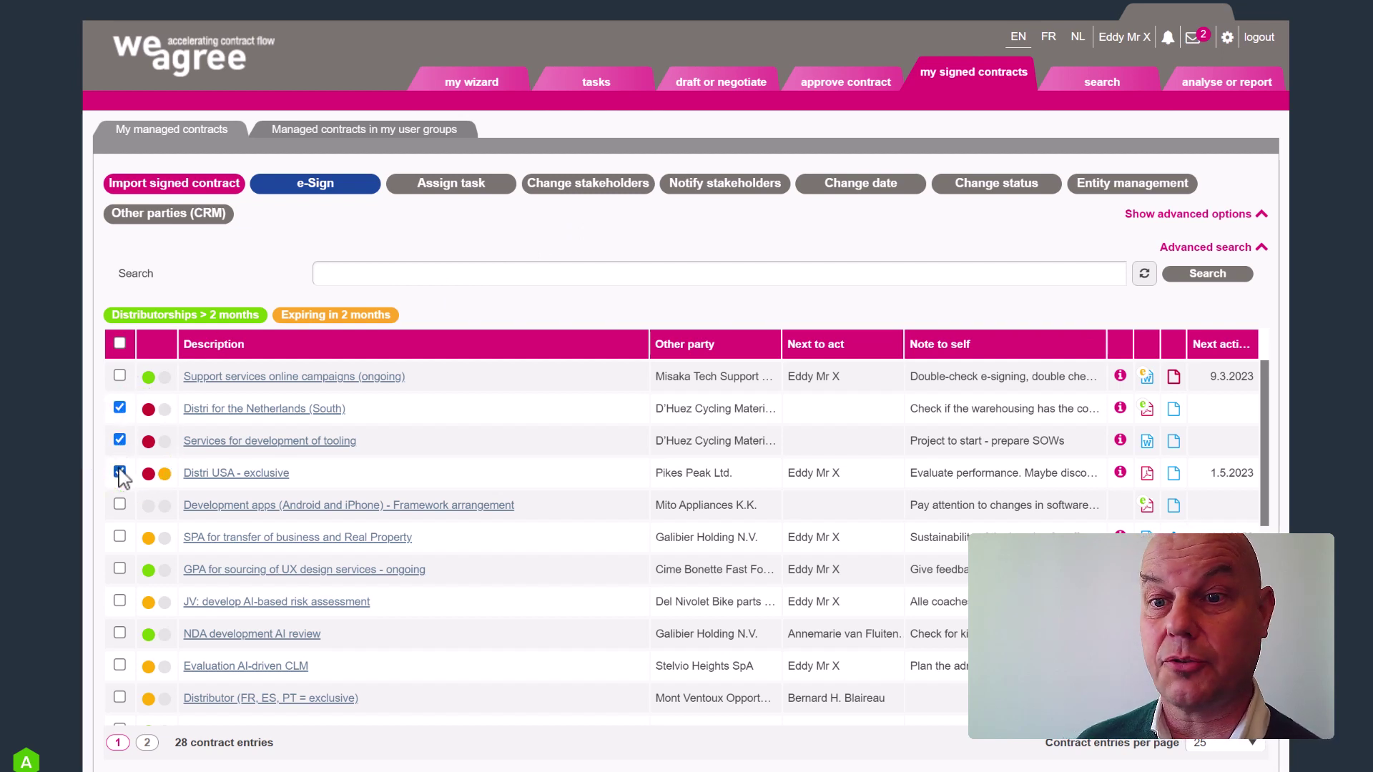
Review the Urgency and Status options under Change status, then cancel without saving
left_click(994, 188)
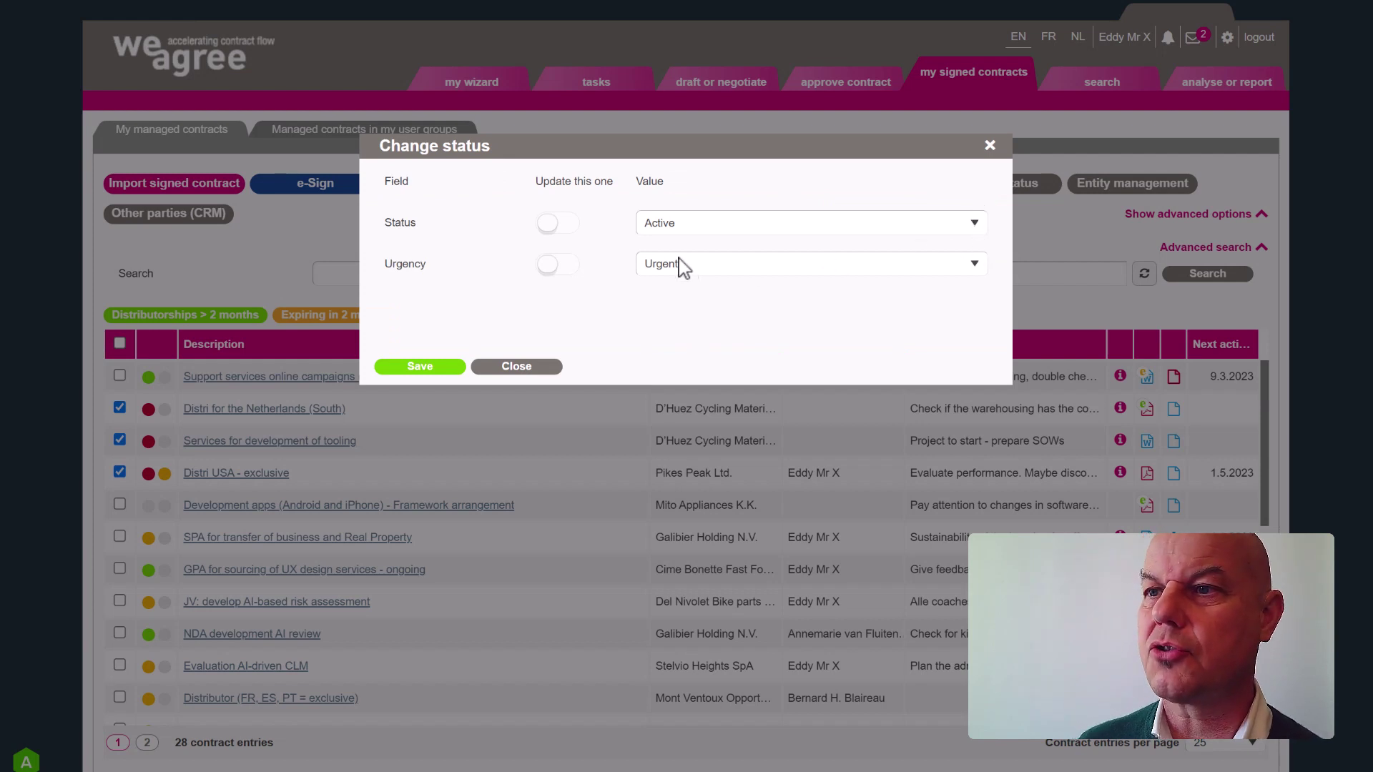
left_click(663, 273)
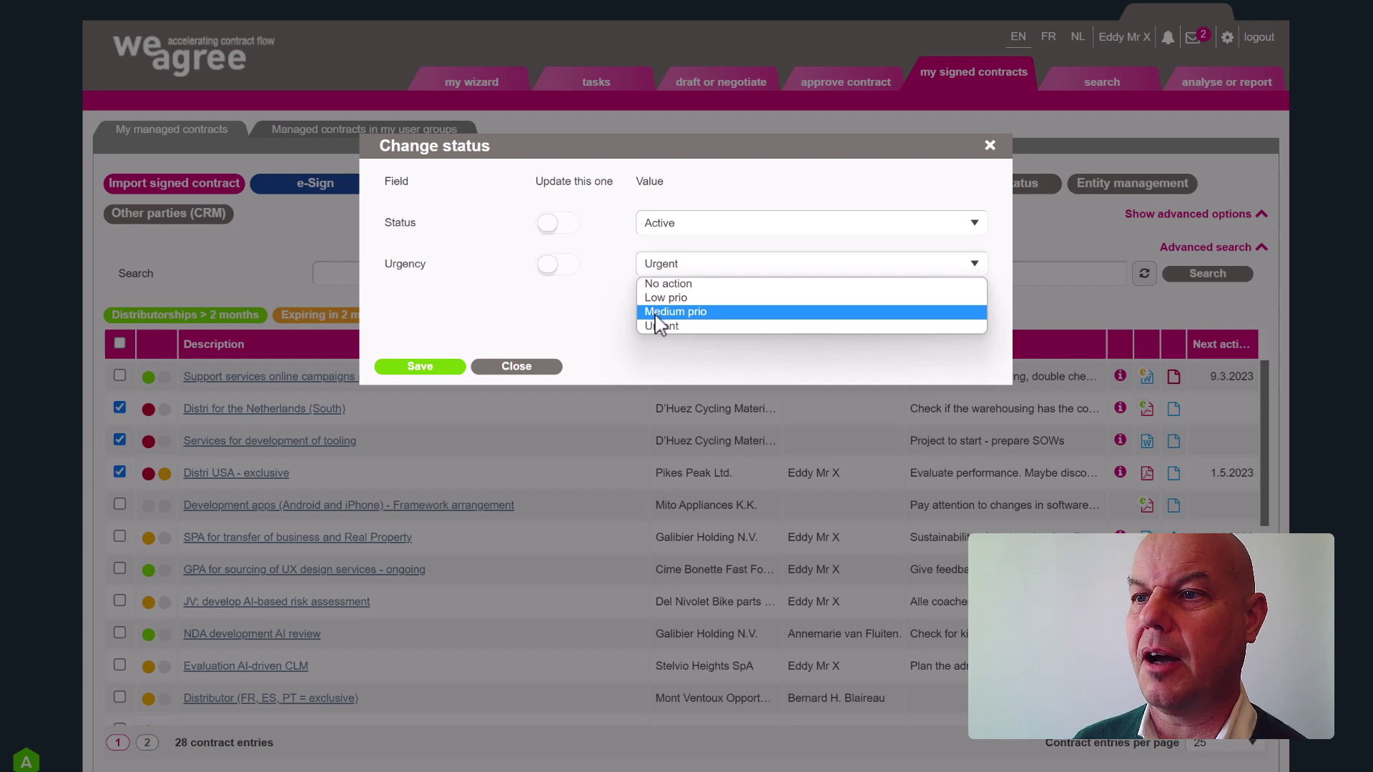
left_click(626, 316)
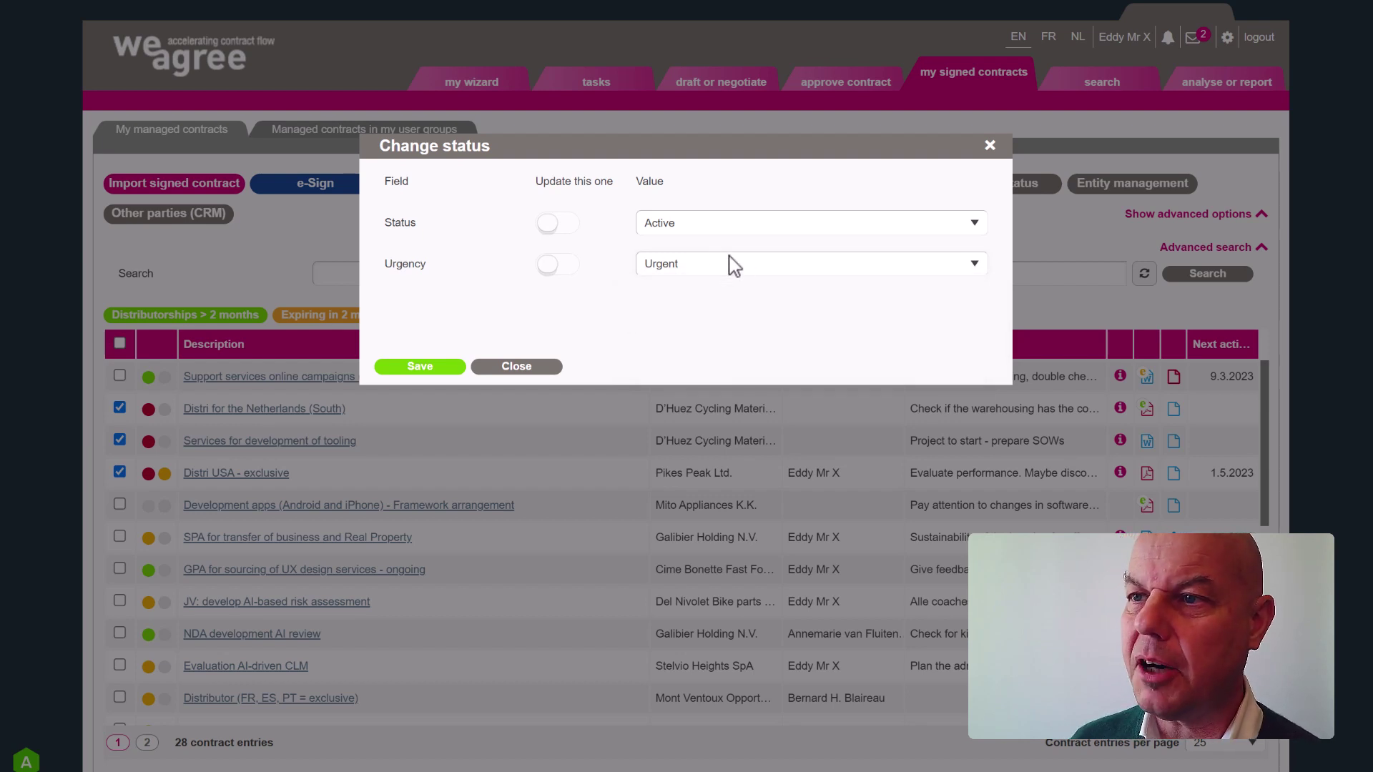
left_click(665, 227)
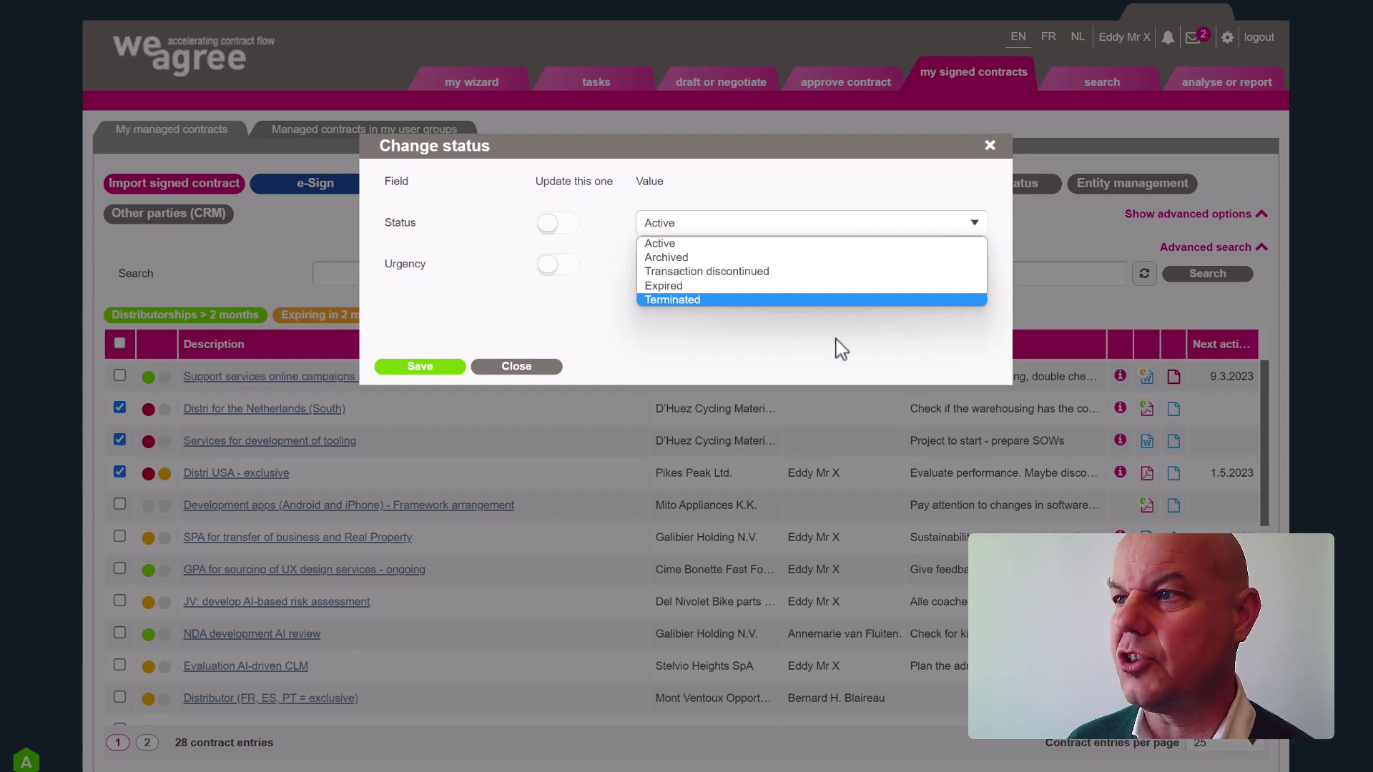
left_click(991, 148)
left_click(991, 149)
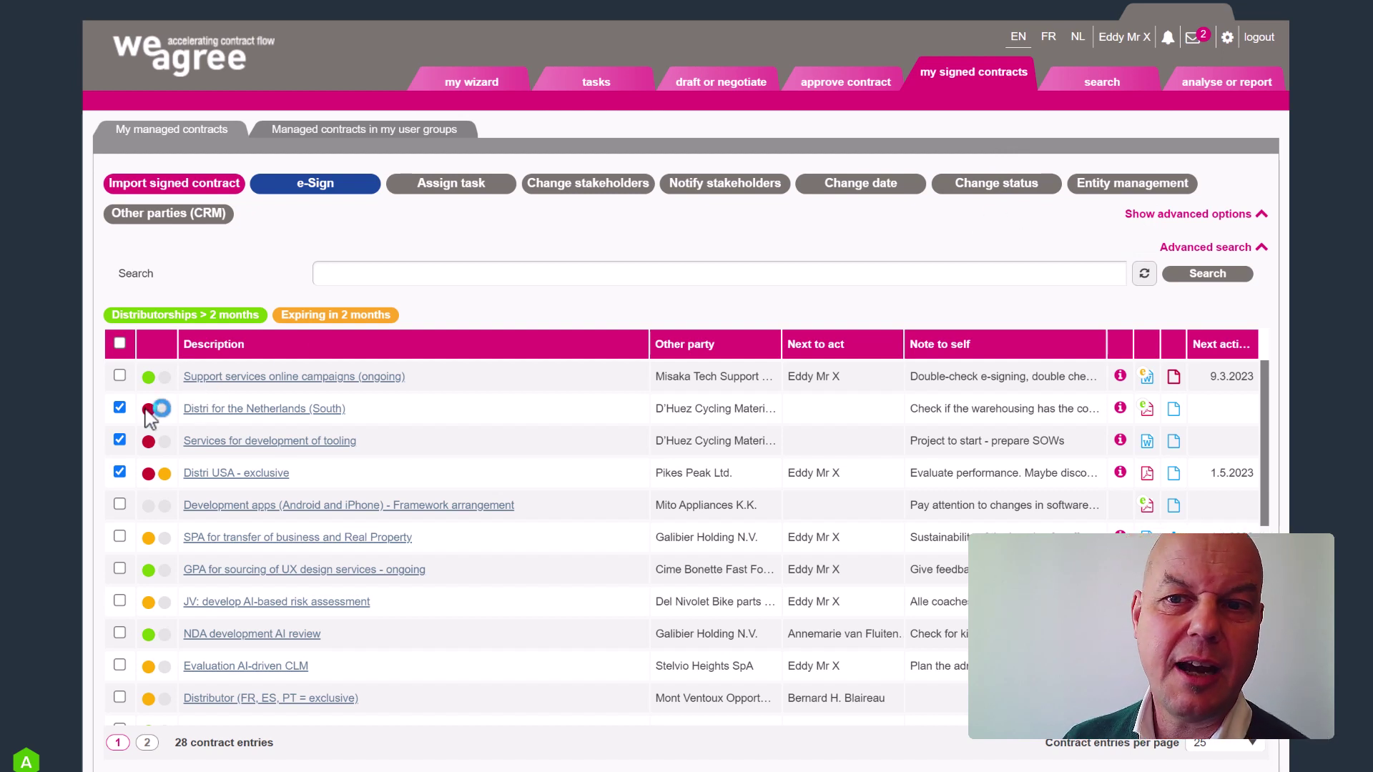
Select only Support services online campaigns (ongoing) and view its Change date dialog without changes
left_click(120, 441)
left_click(119, 473)
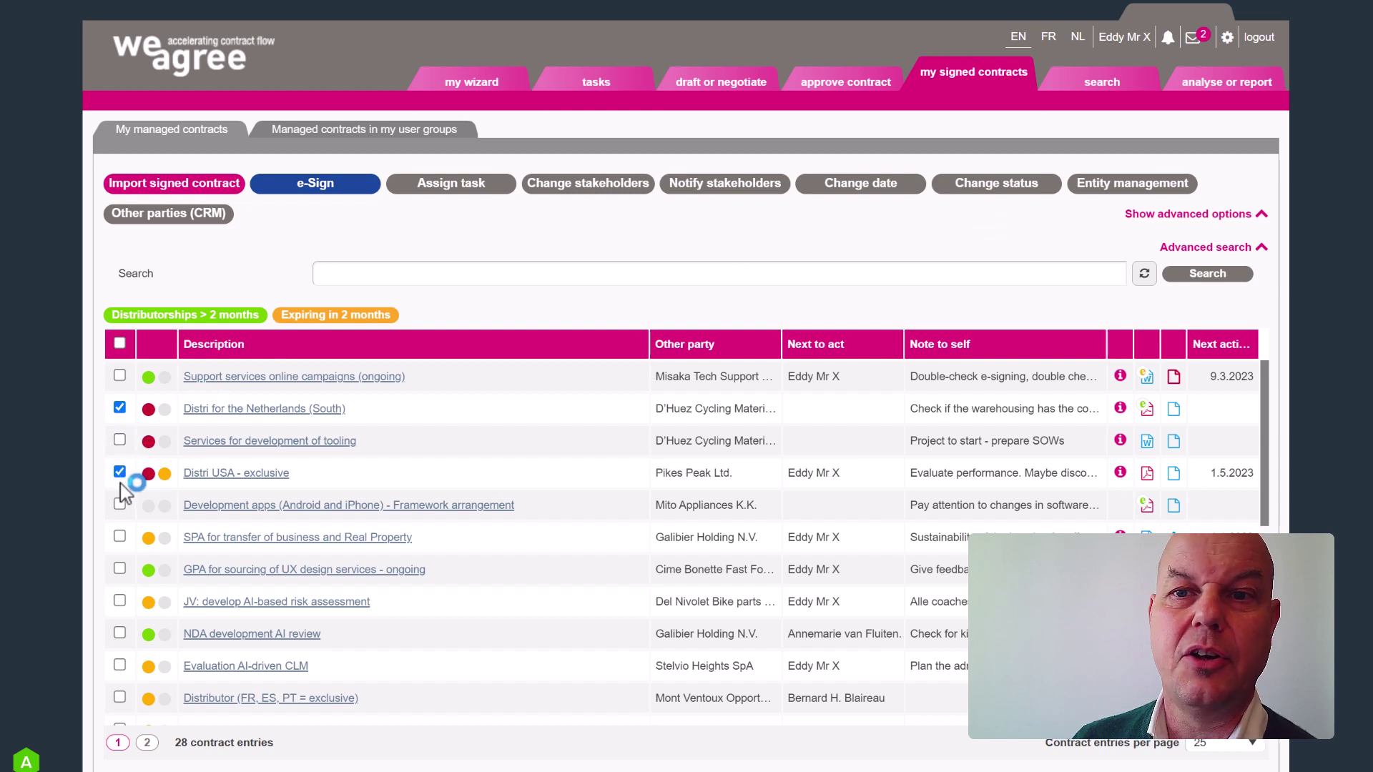
left_click(119, 408)
left_click(120, 376)
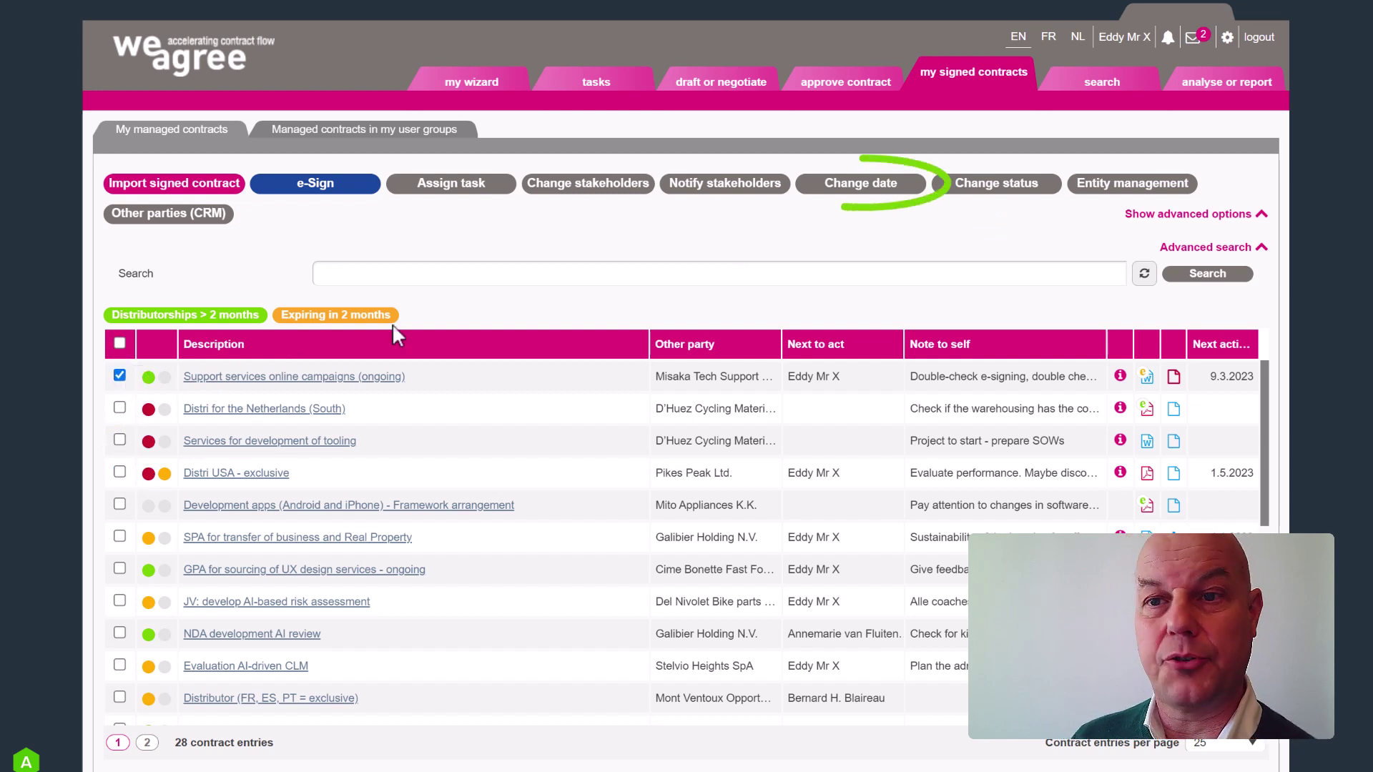
left_click(863, 186)
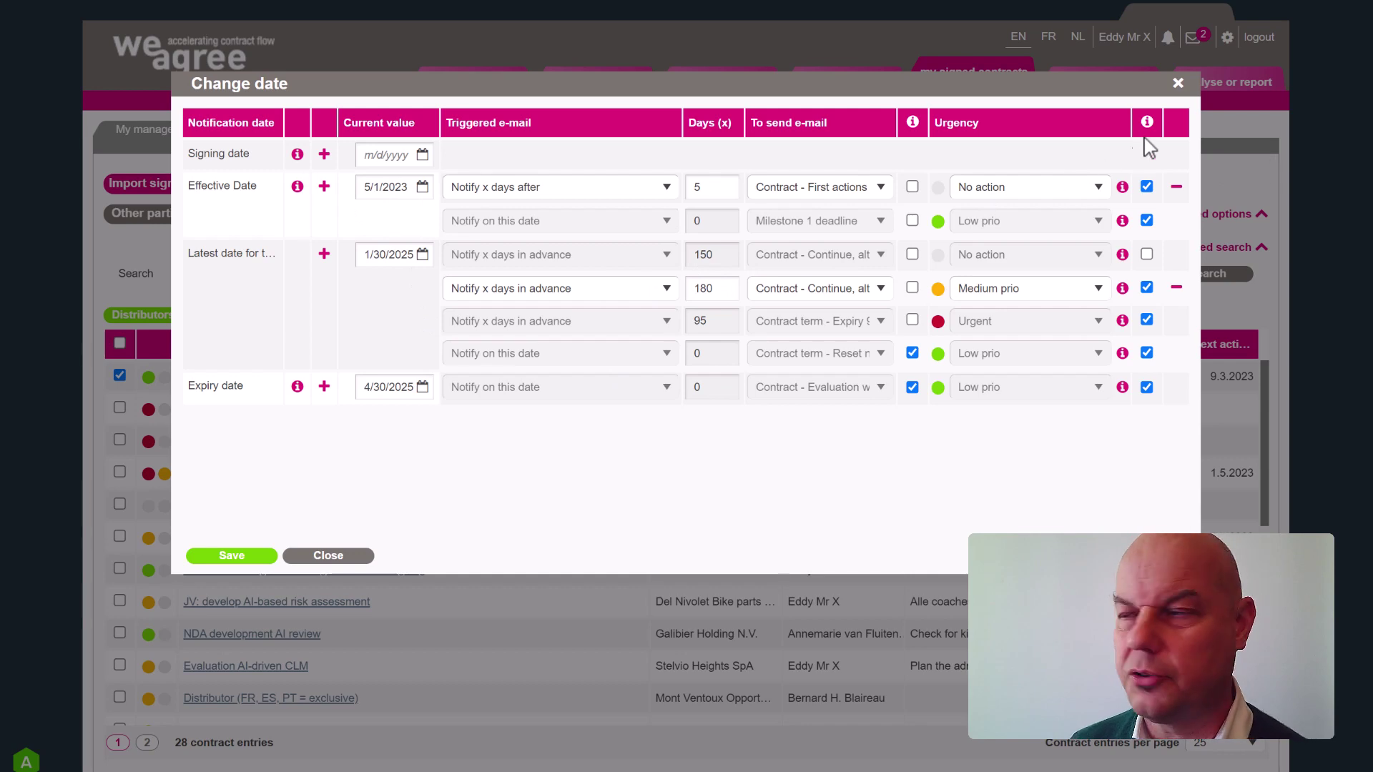
left_click(1178, 83)
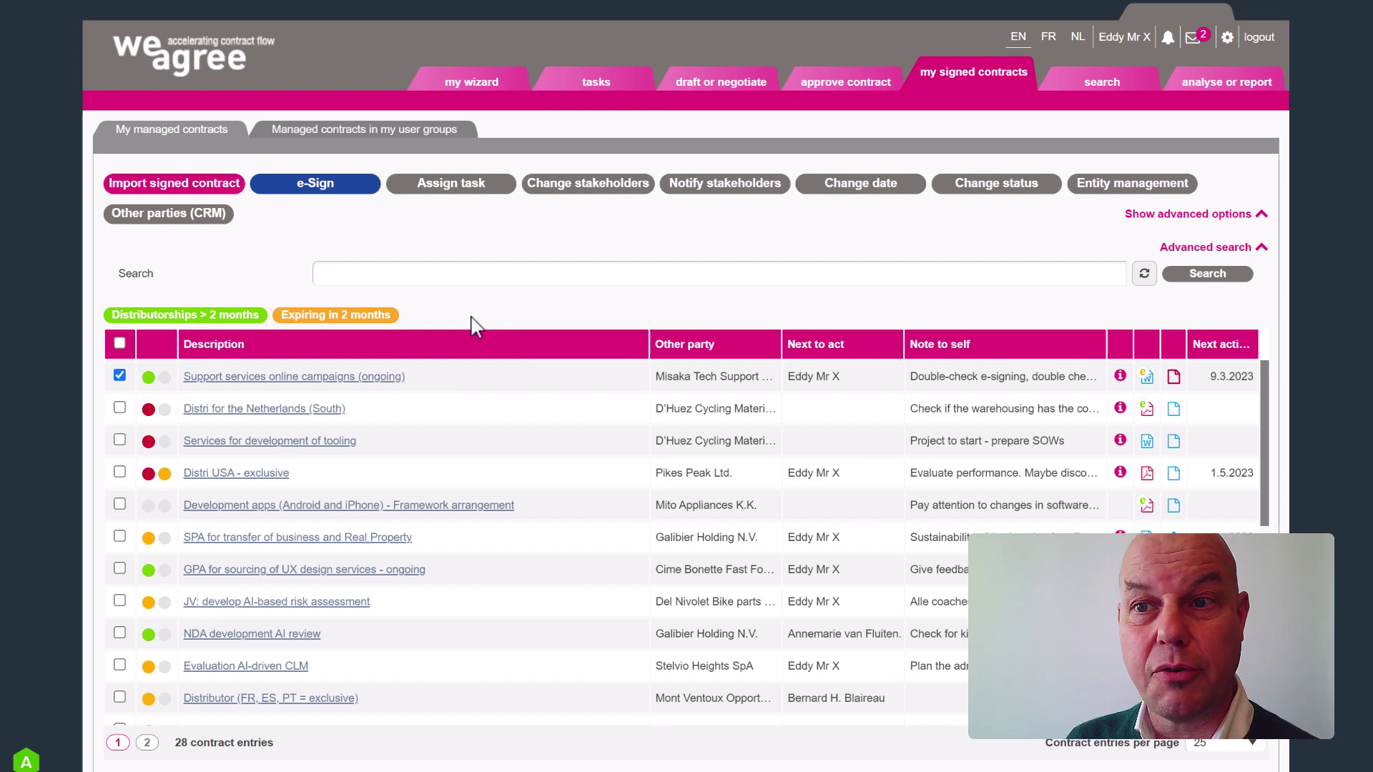
Switch to contracts managed in my user groups and narrow them to two colleagues' contracts
left_click(348, 136)
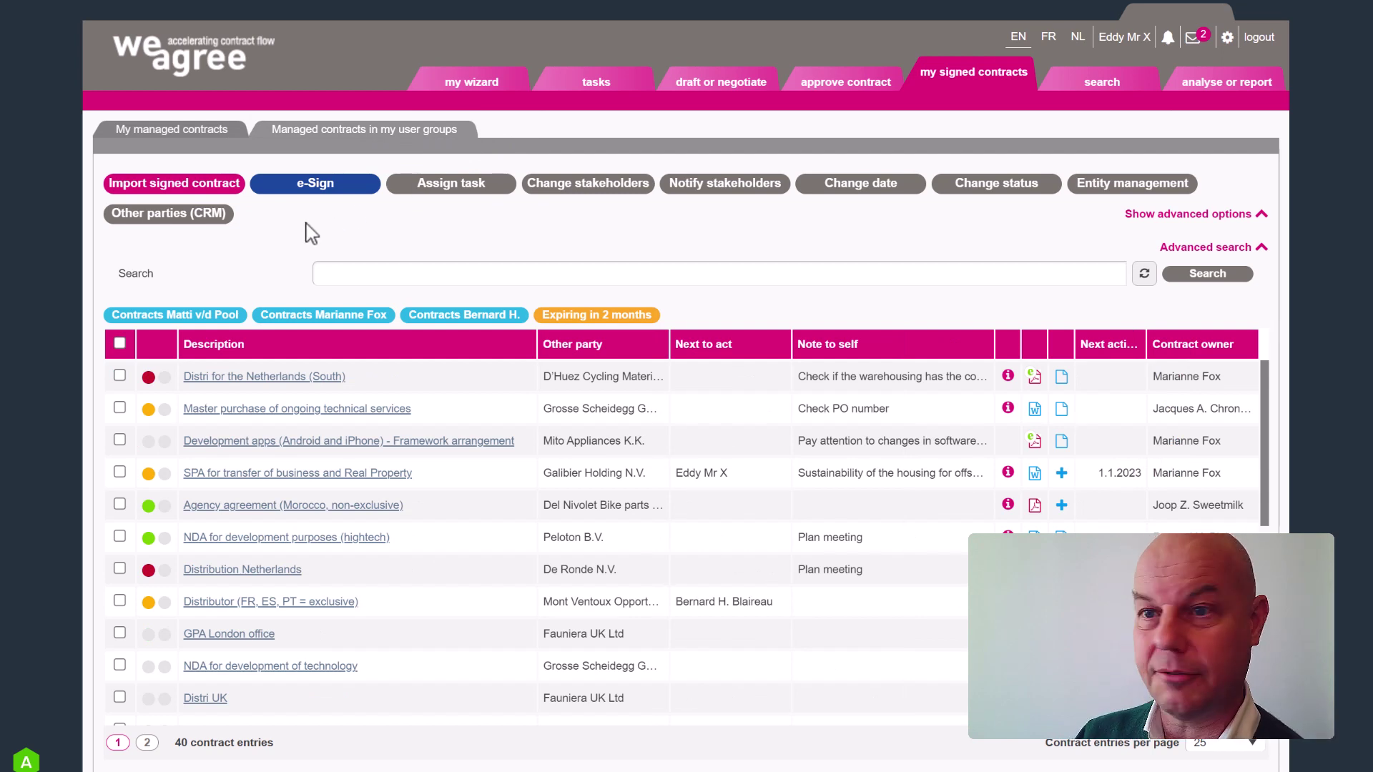
left_click(182, 316)
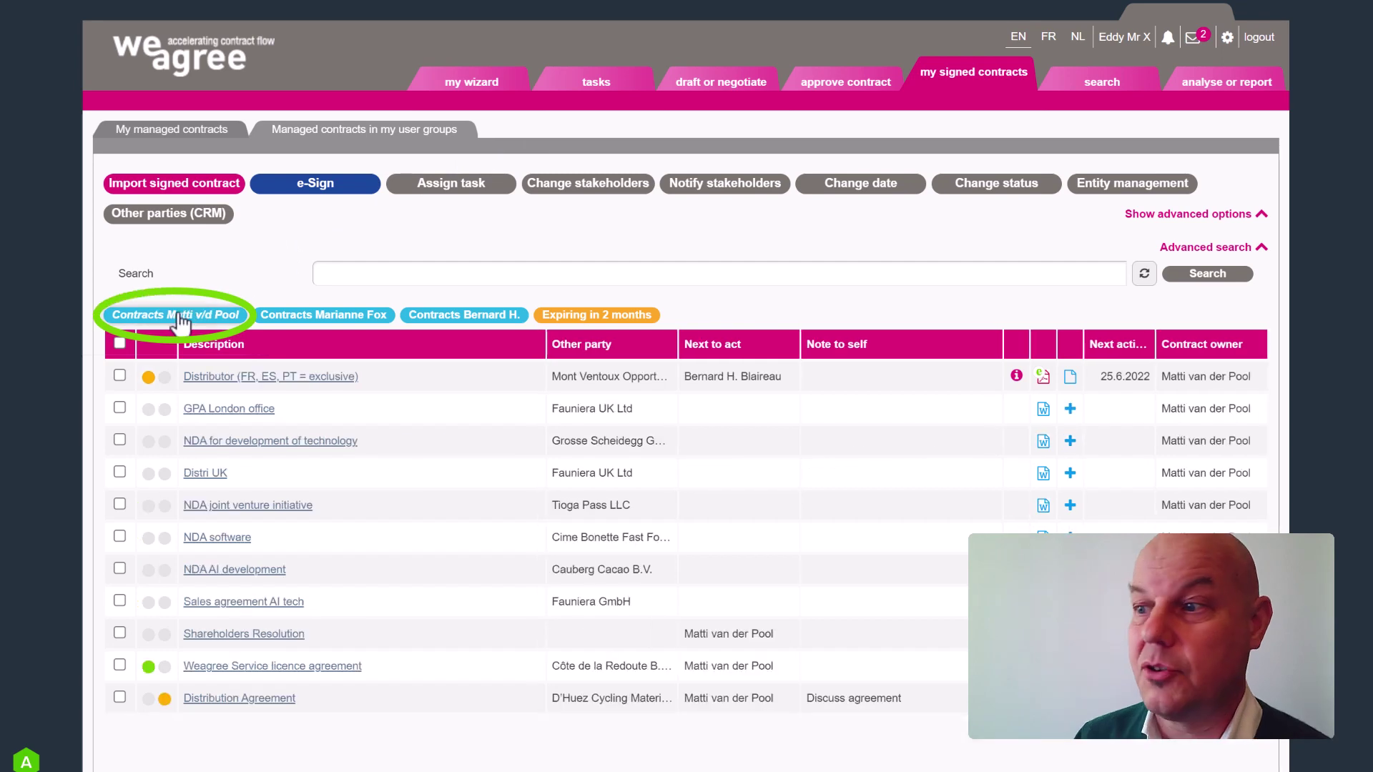
left_click(317, 313)
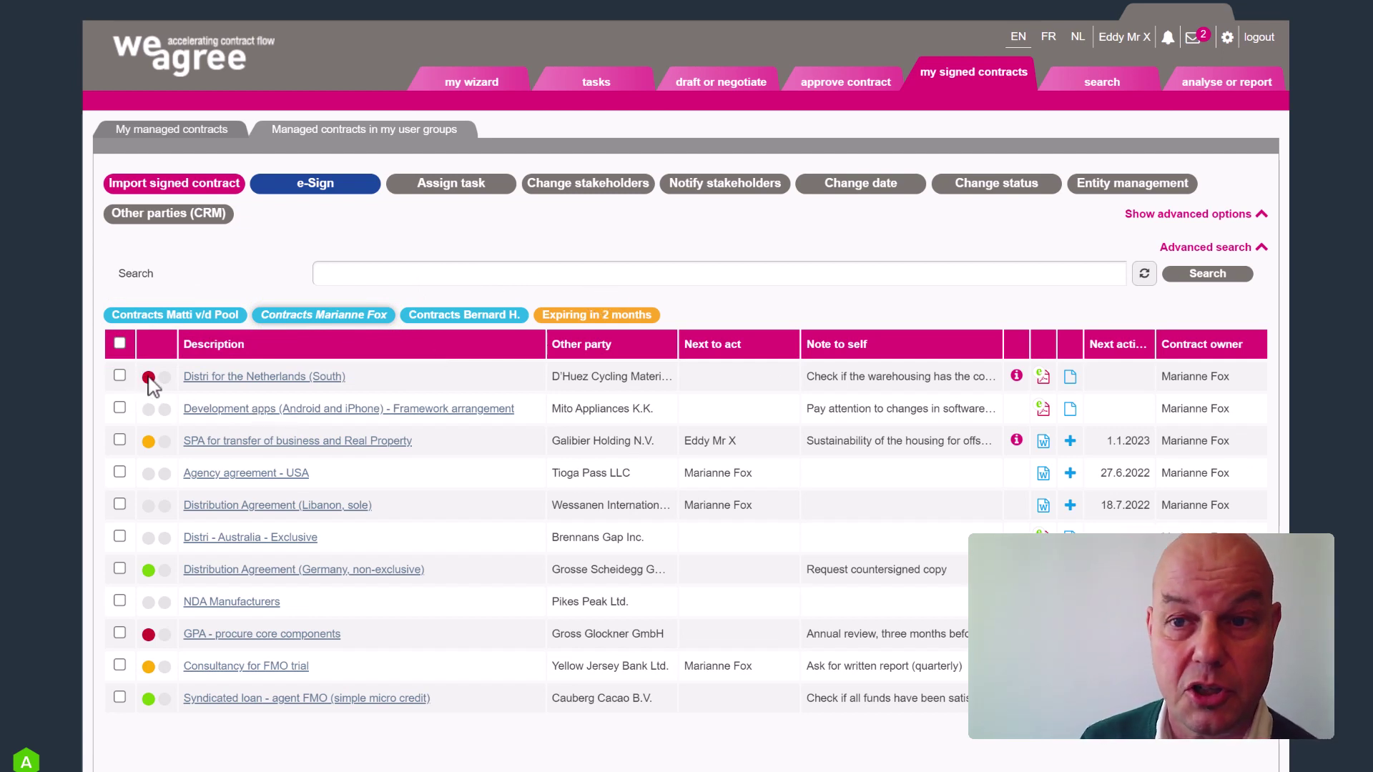
Apply the 'Expiring in 2 months' filter, then return to my own 28 managed contracts
mouse_move(151, 380)
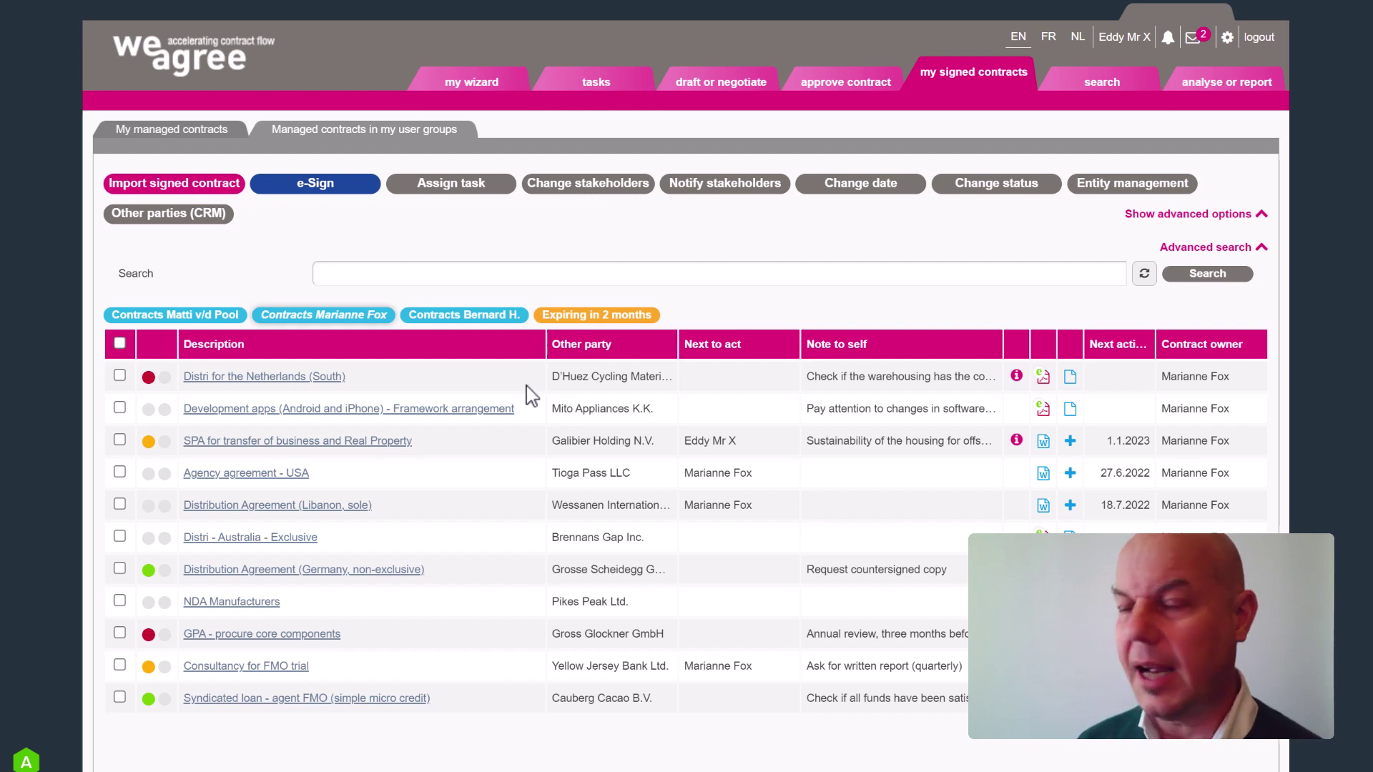
left_click(603, 318)
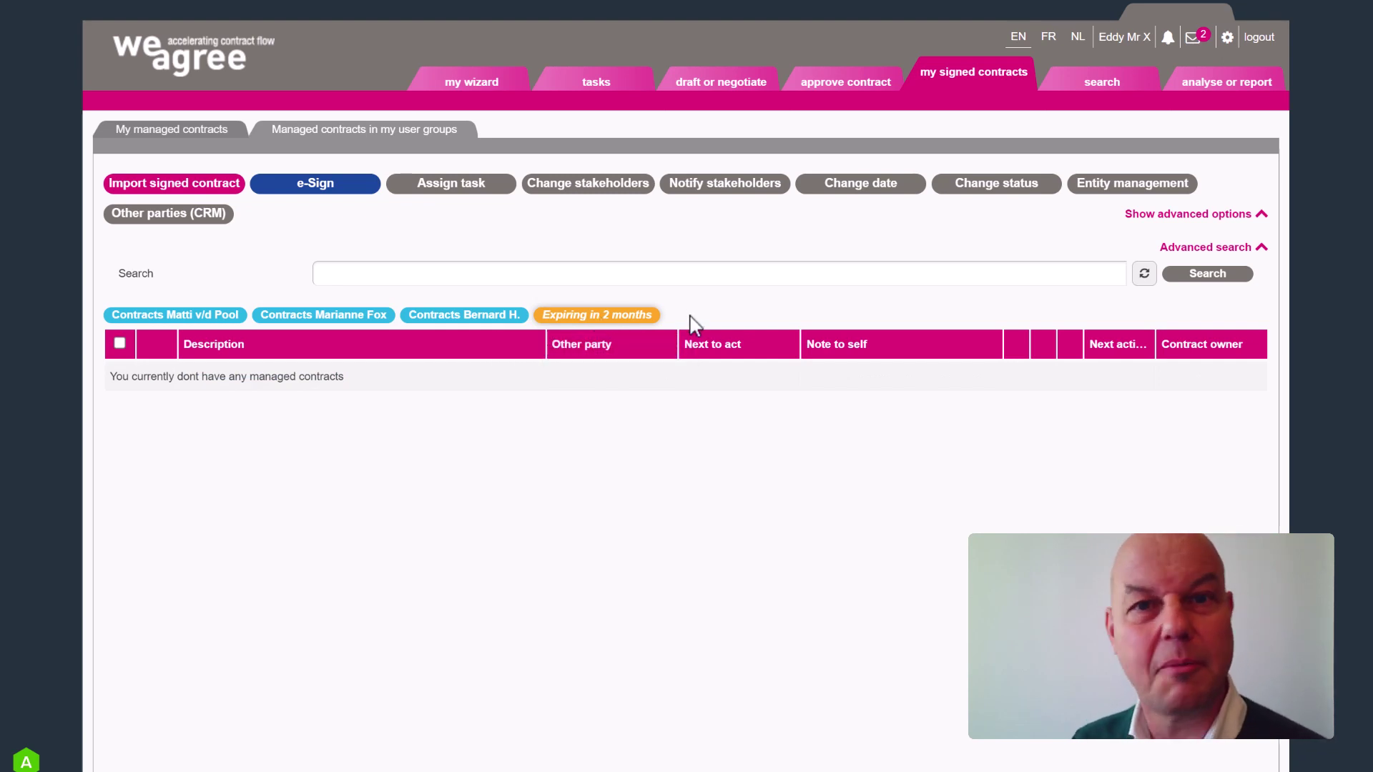
left_click(204, 133)
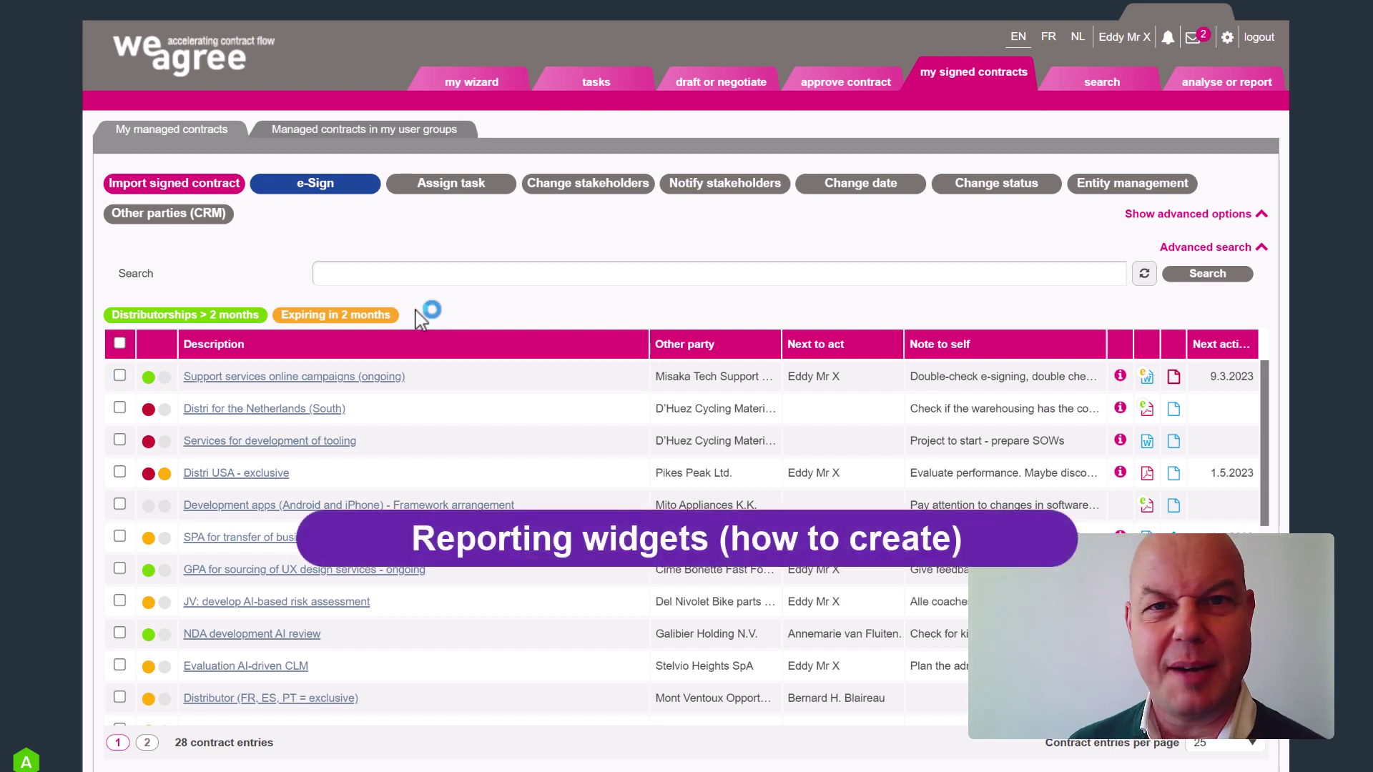
List the 40 user-group managed contracts and expand the Advanced search filter panel
left_click(404, 143)
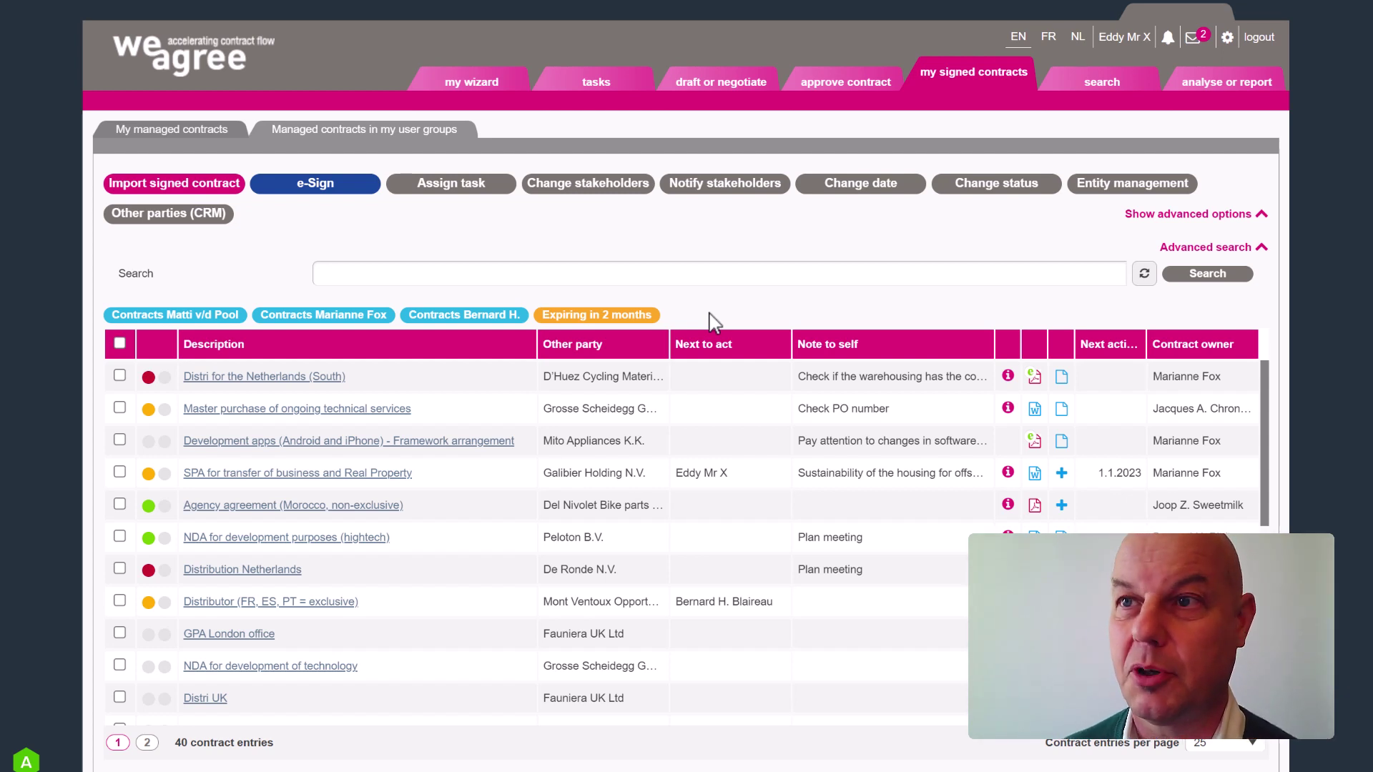
left_click(495, 85)
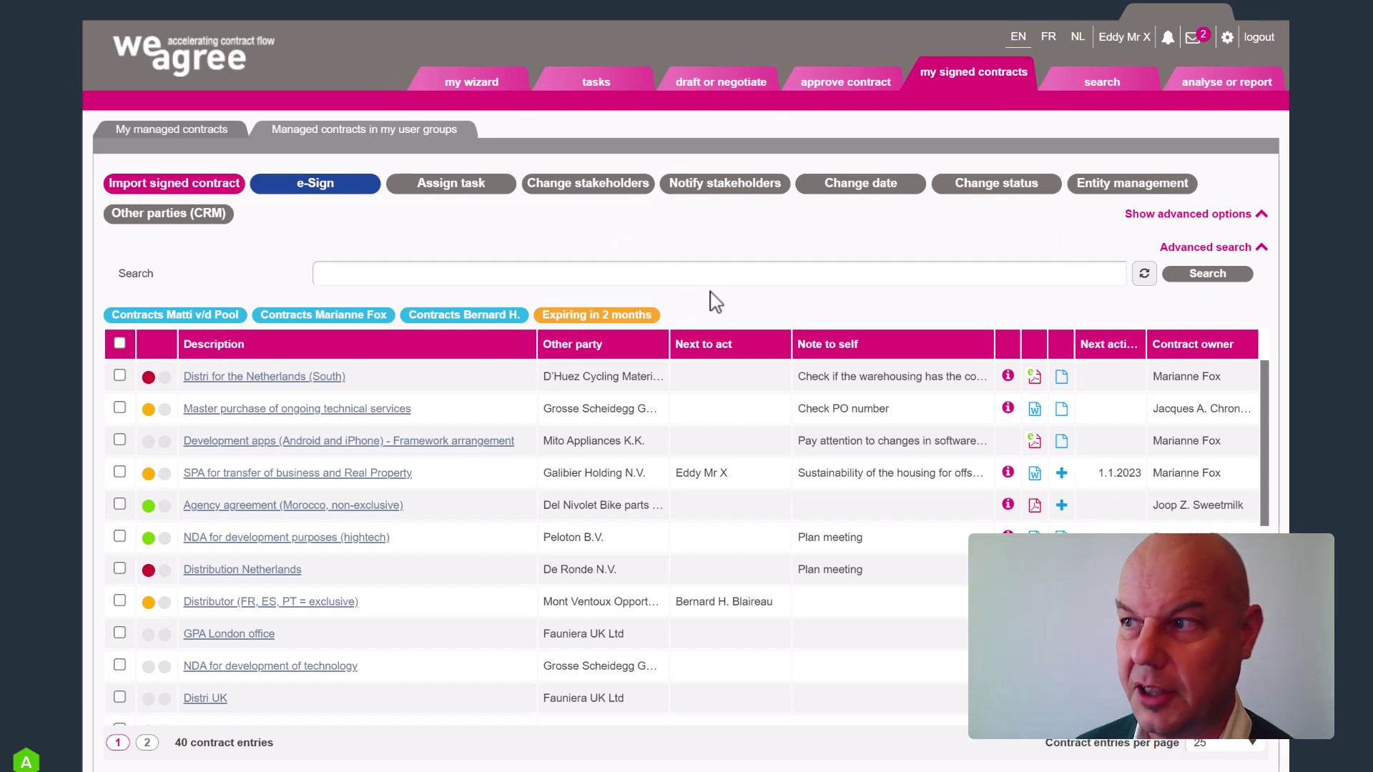
left_click(1263, 254)
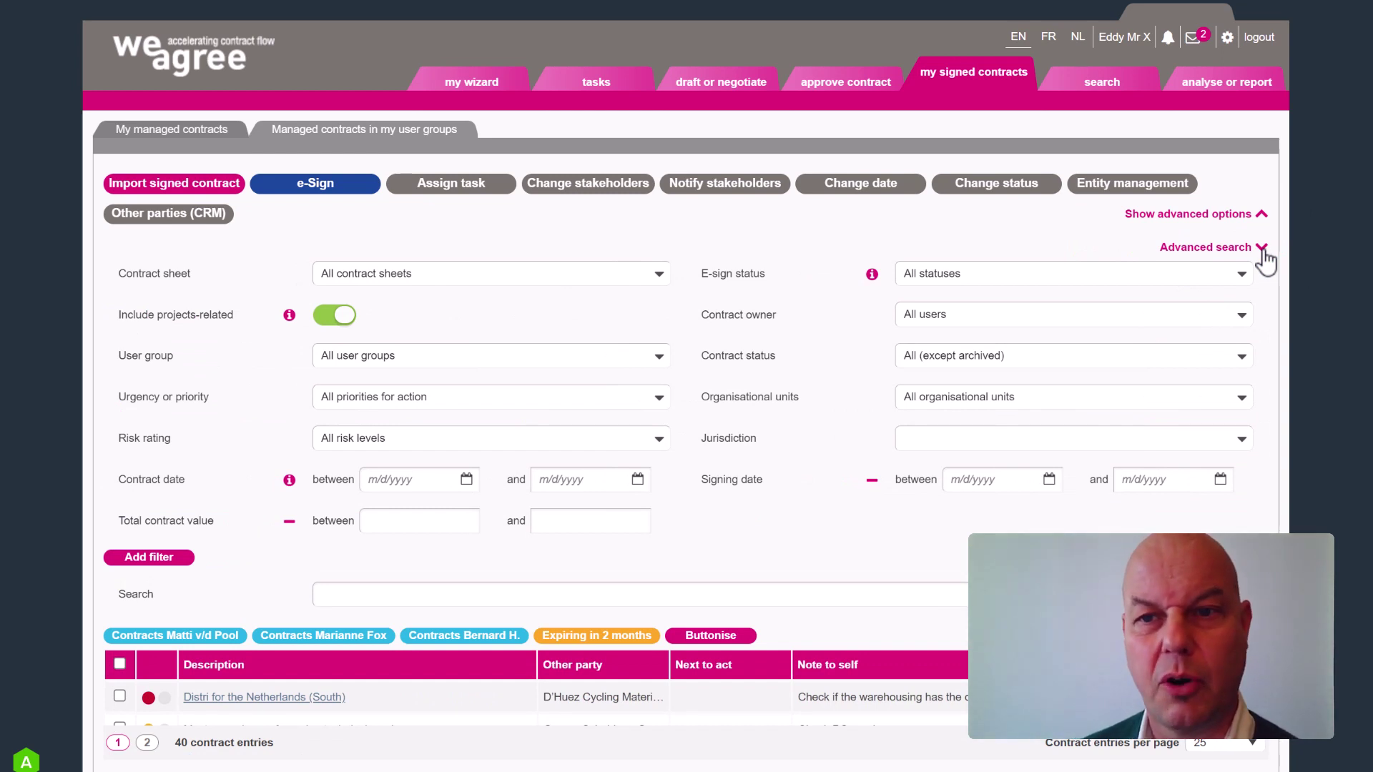
Set the Urgency or priority filter to Urgent and Medium prio
left_click(357, 401)
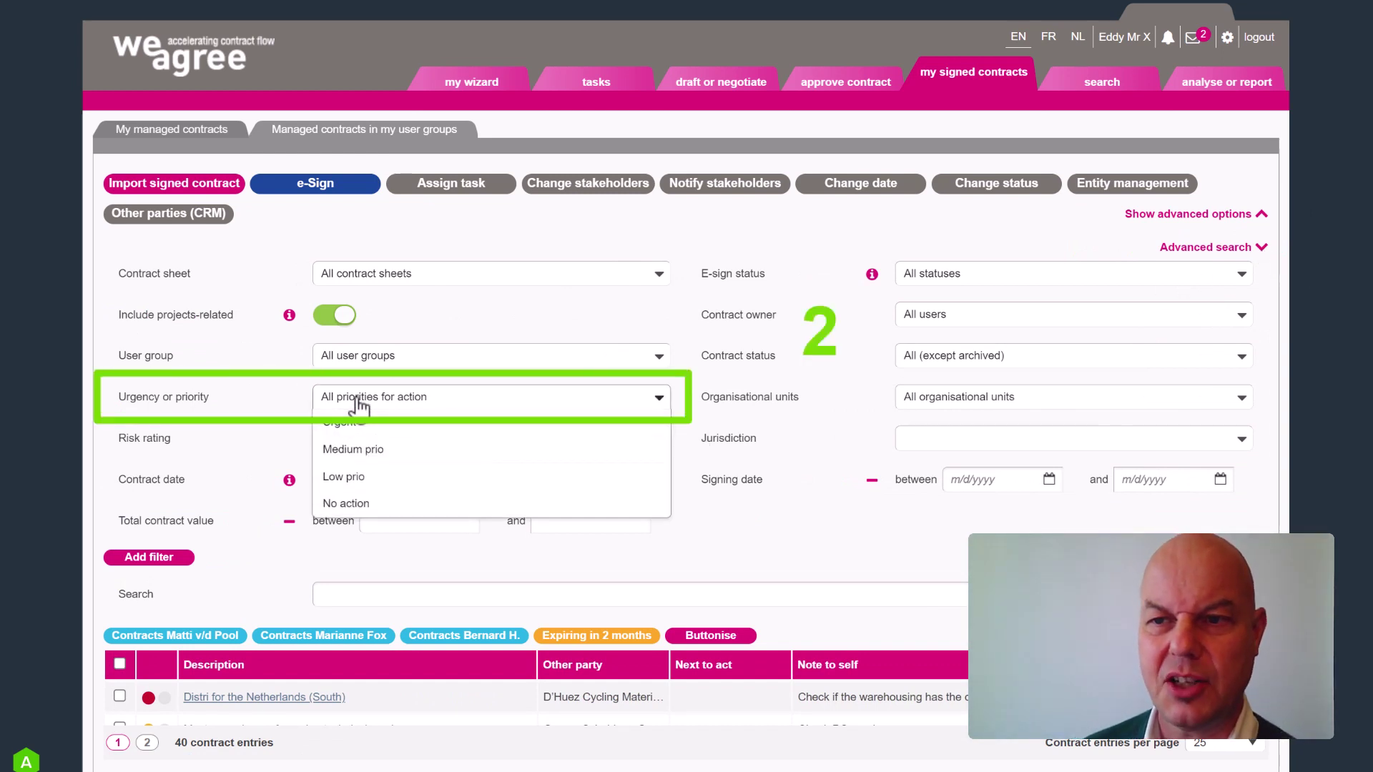
left_click(348, 429)
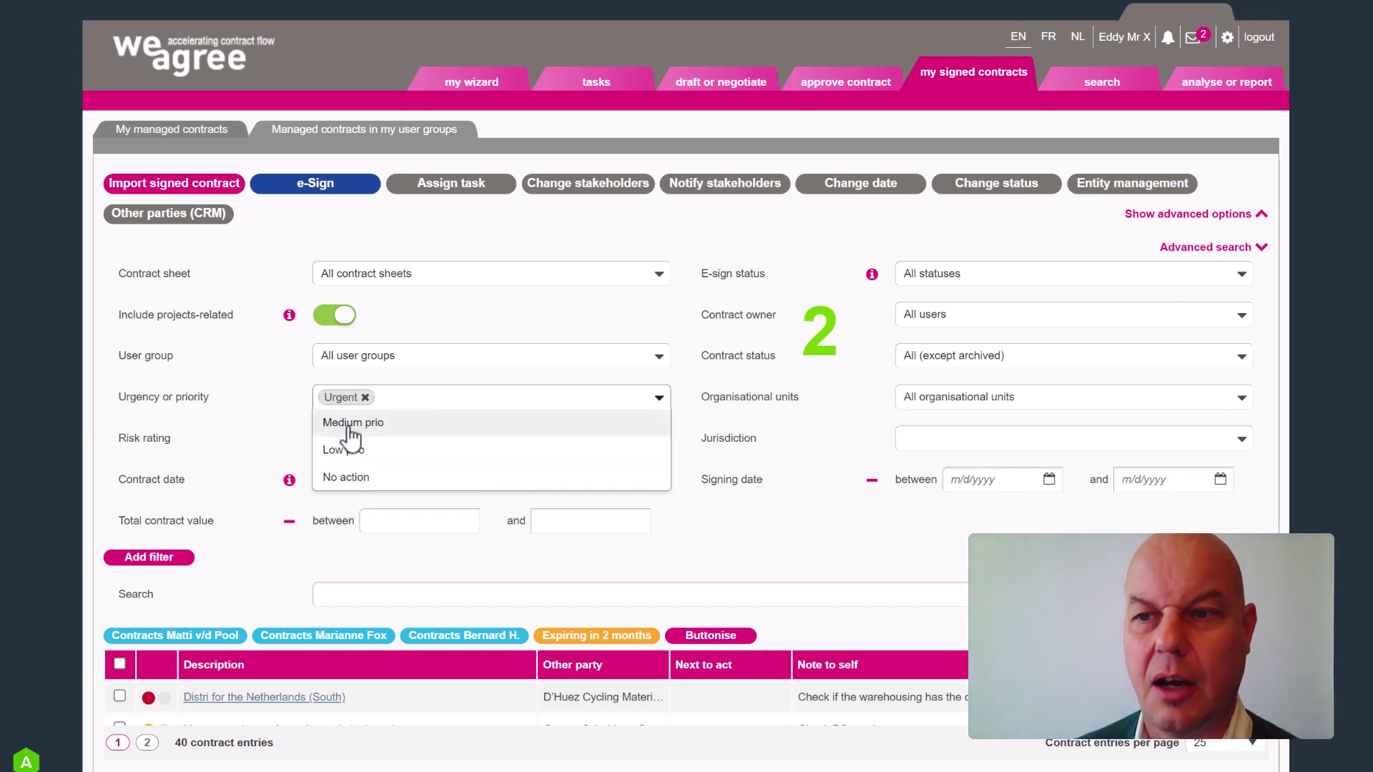
left_click(350, 423)
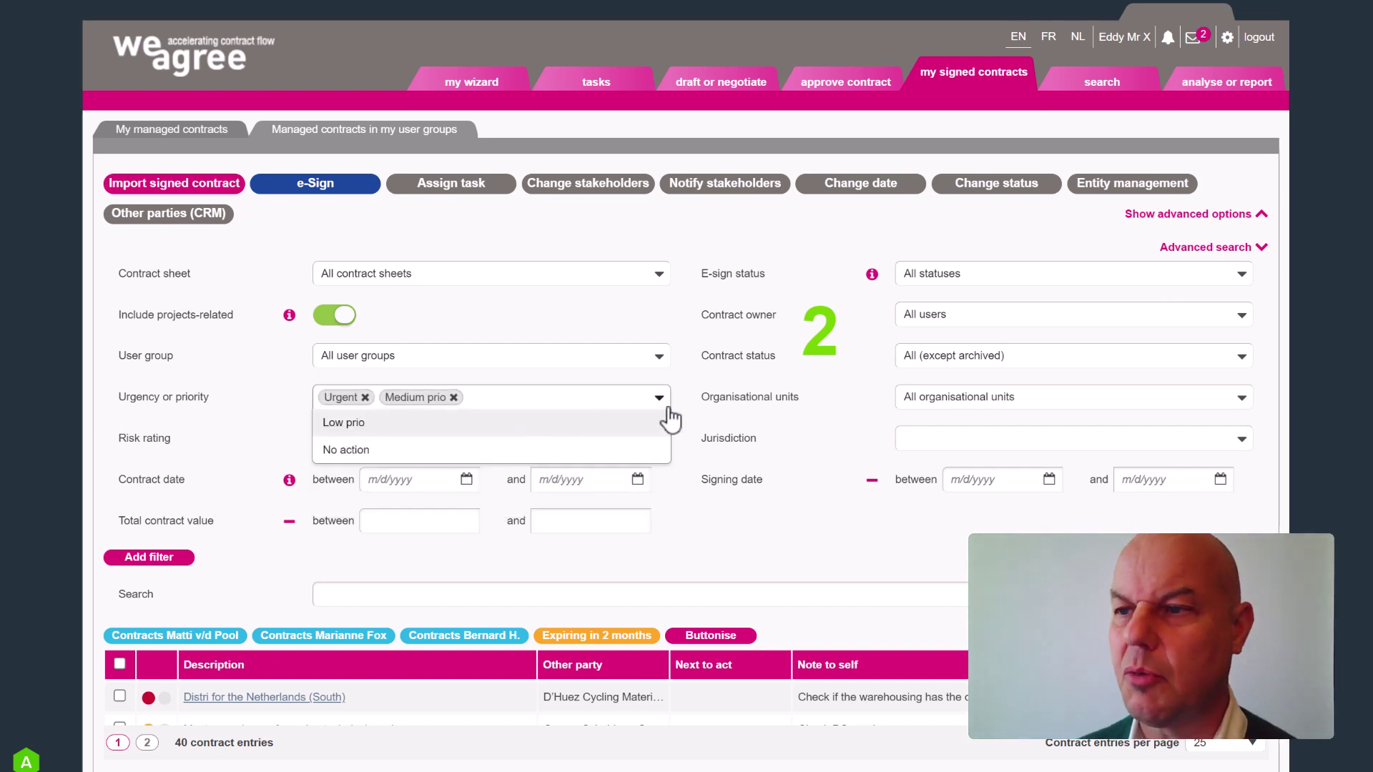
left_click(717, 401)
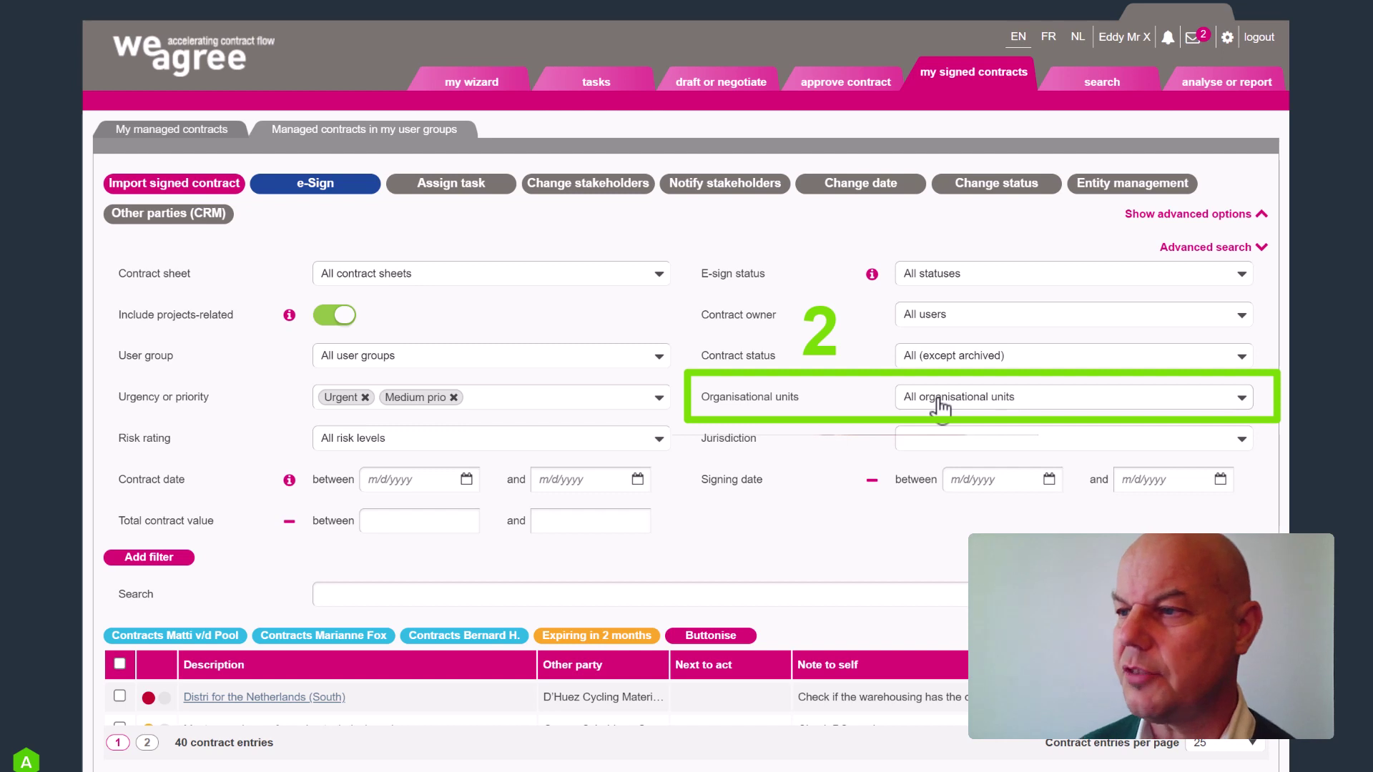
Check the User group choices without changing them, then collapse and re-expand Advanced search
left_click(656, 361)
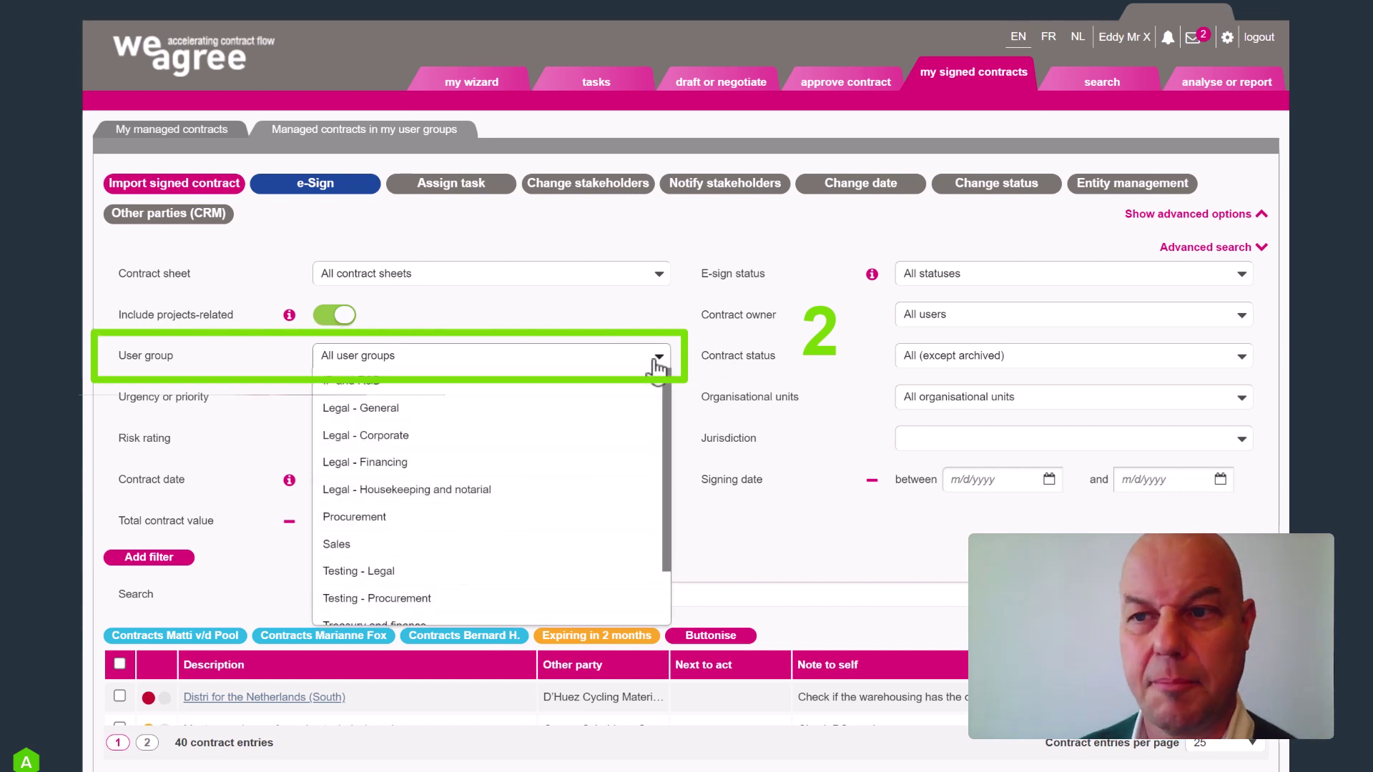
left_click(726, 376)
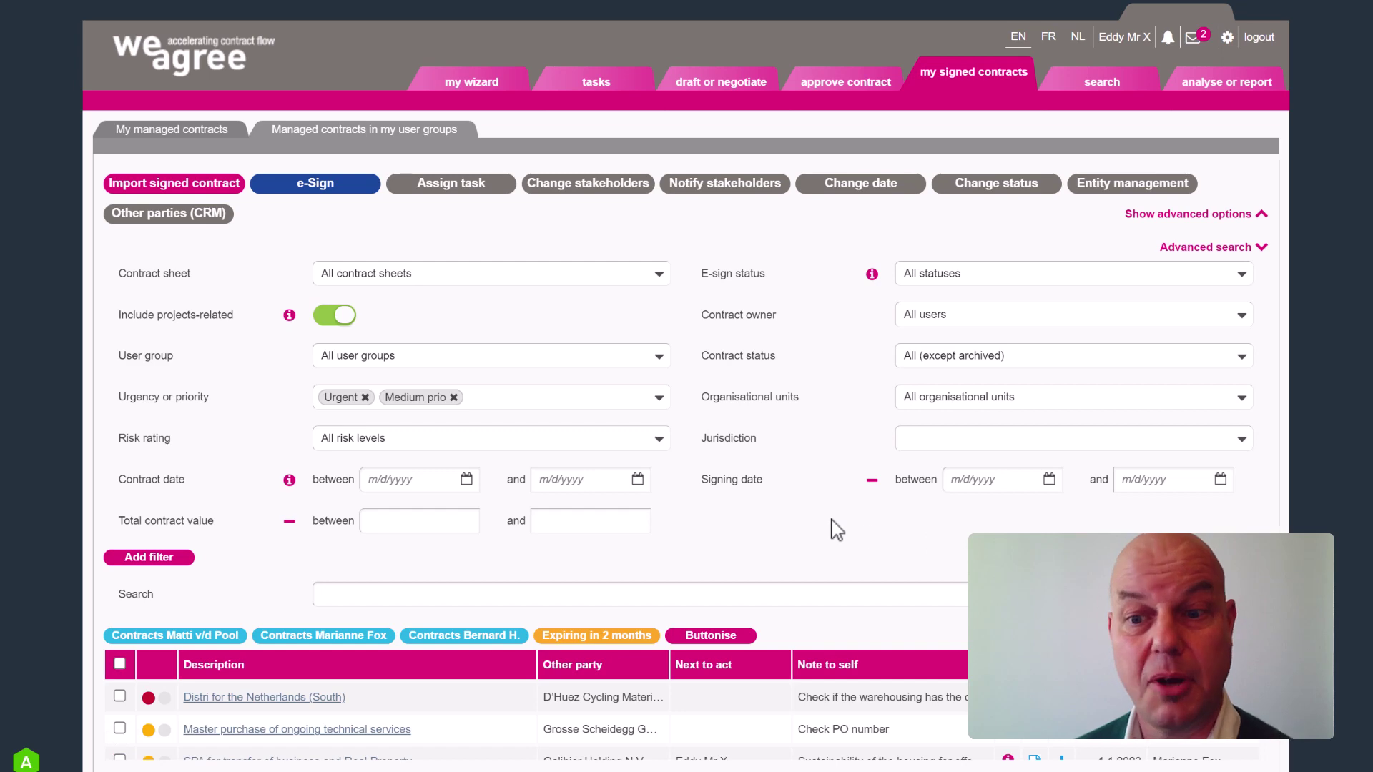
left_click(1261, 250)
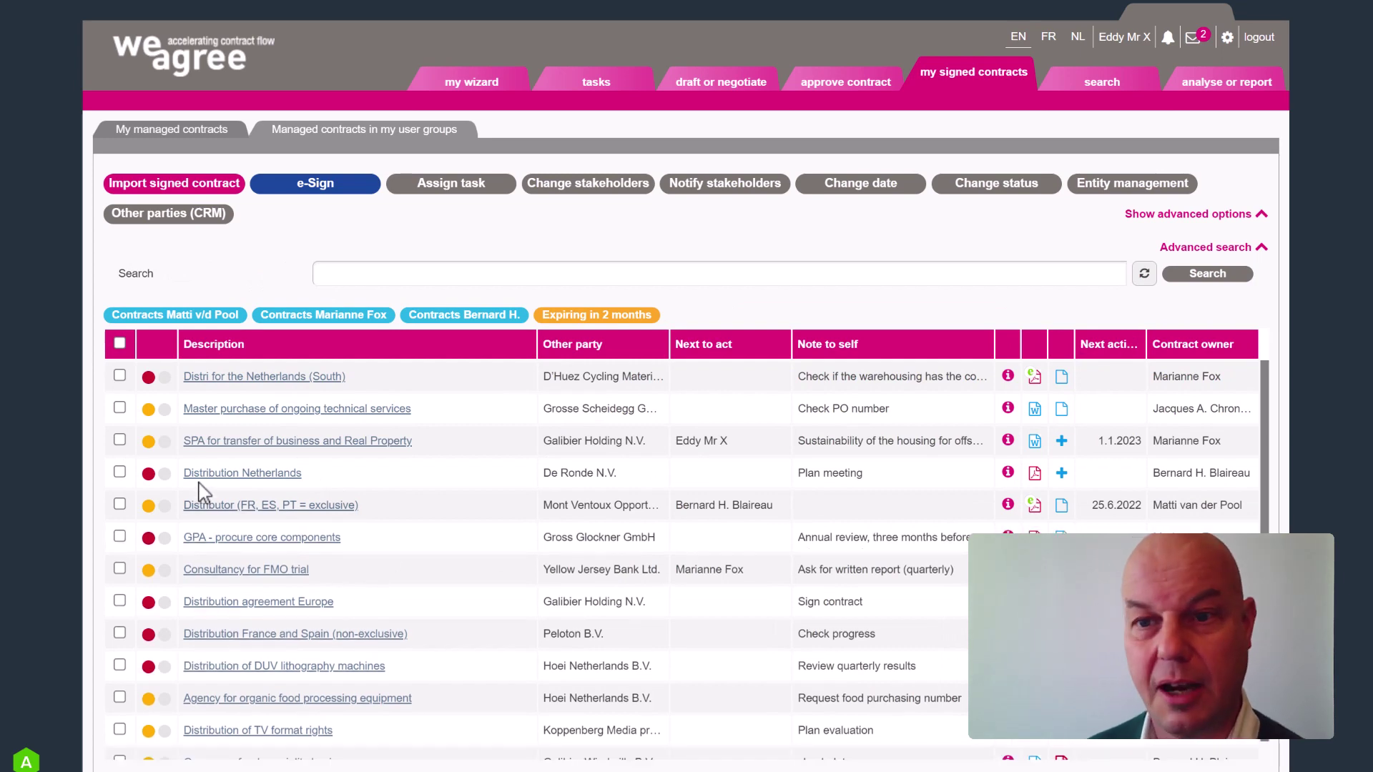
left_click(1261, 250)
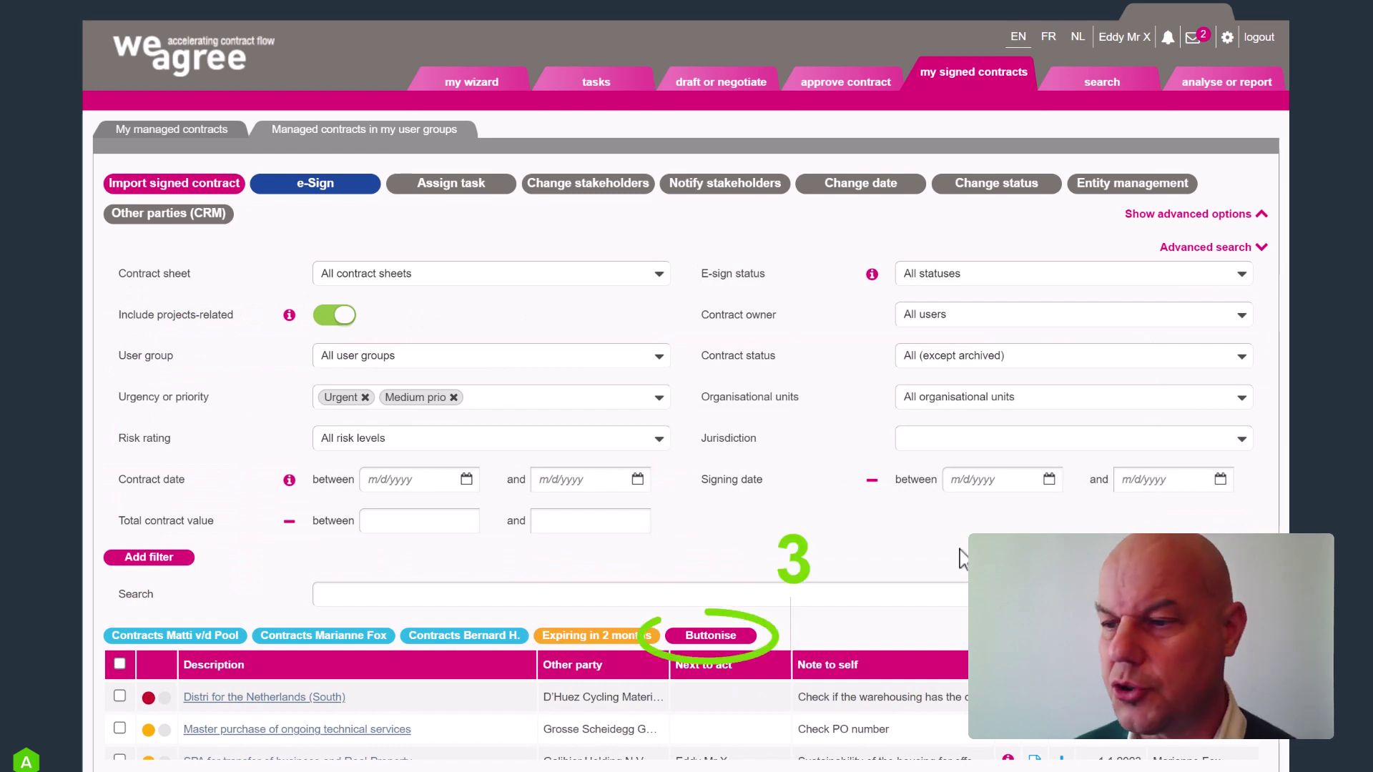
Buttonise the priority filter as a red button with the text 'High'
mouse_move(711, 647)
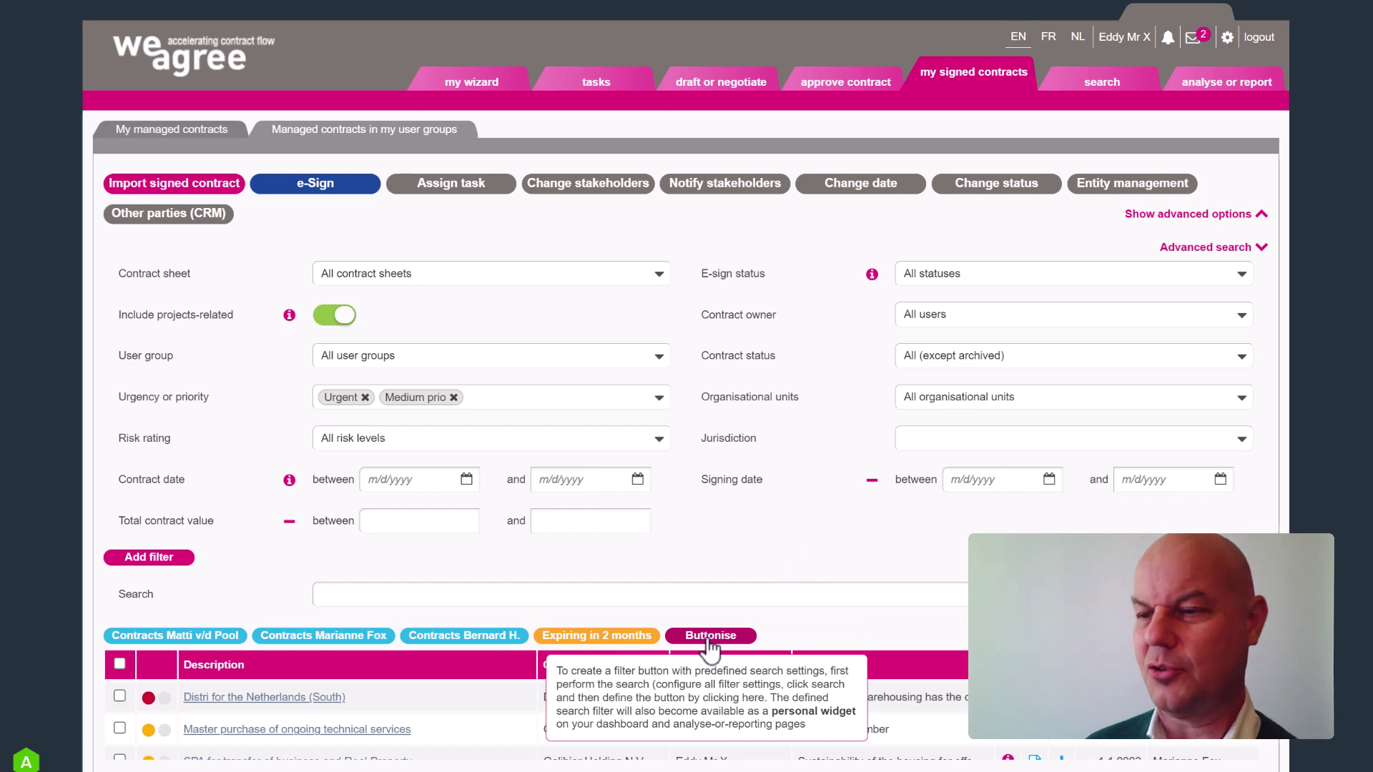
left_click(712, 647)
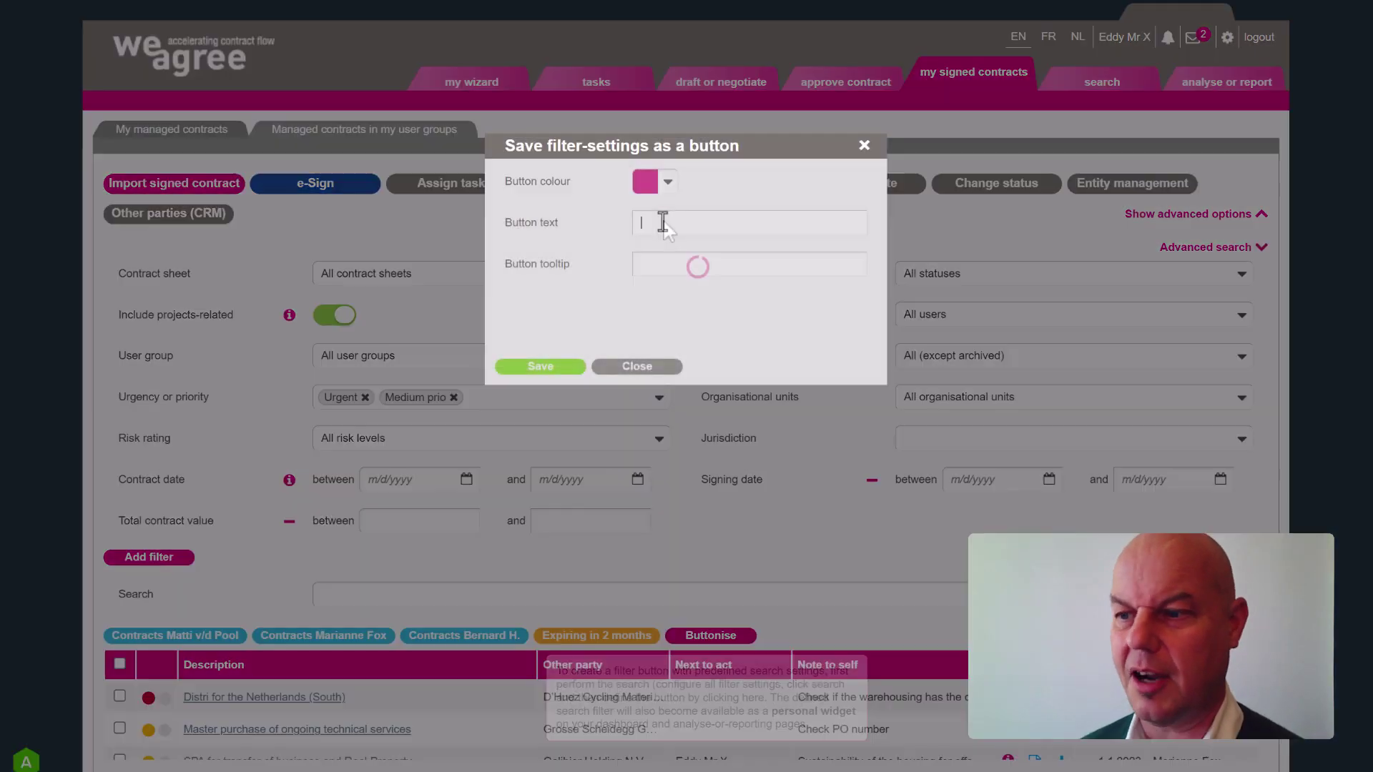
left_click(666, 185)
left_click(760, 214)
left_click(680, 222)
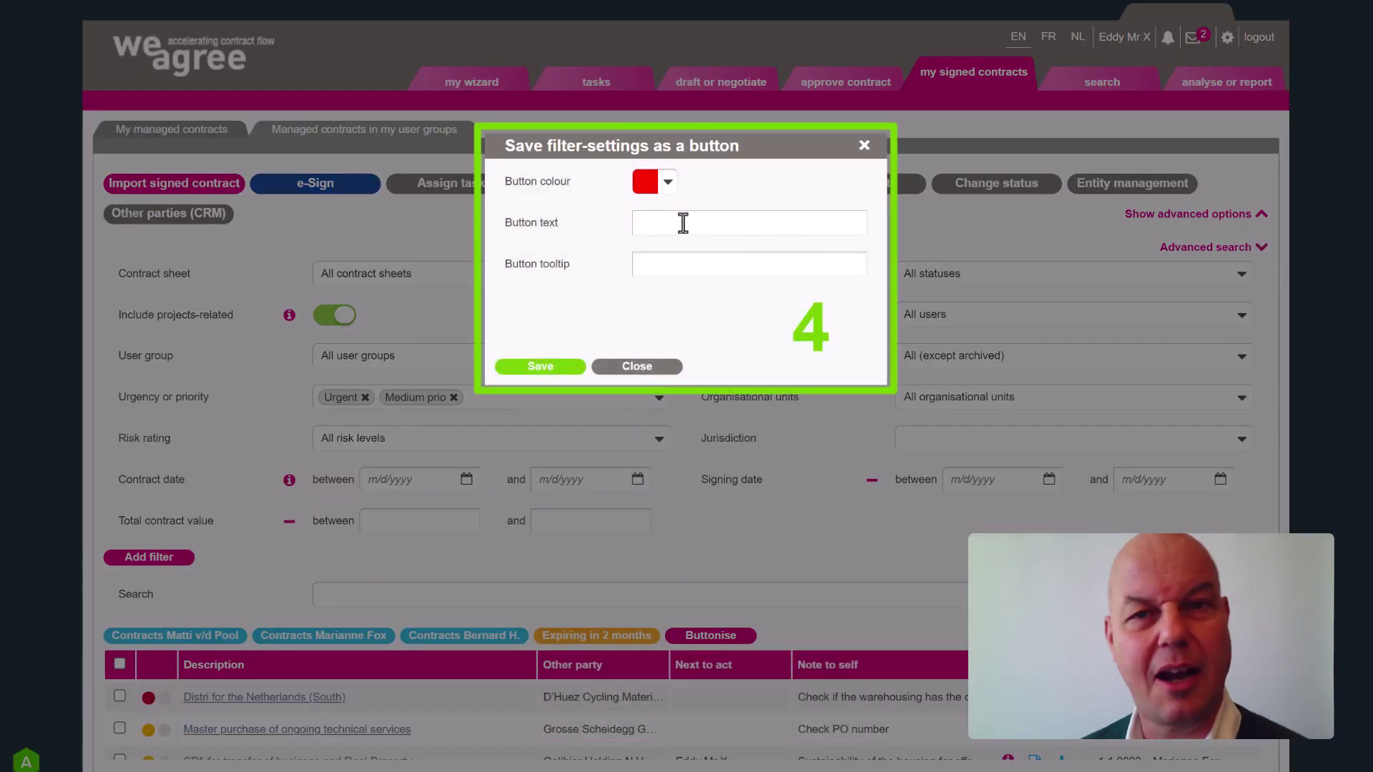
type("High and medium prio action")
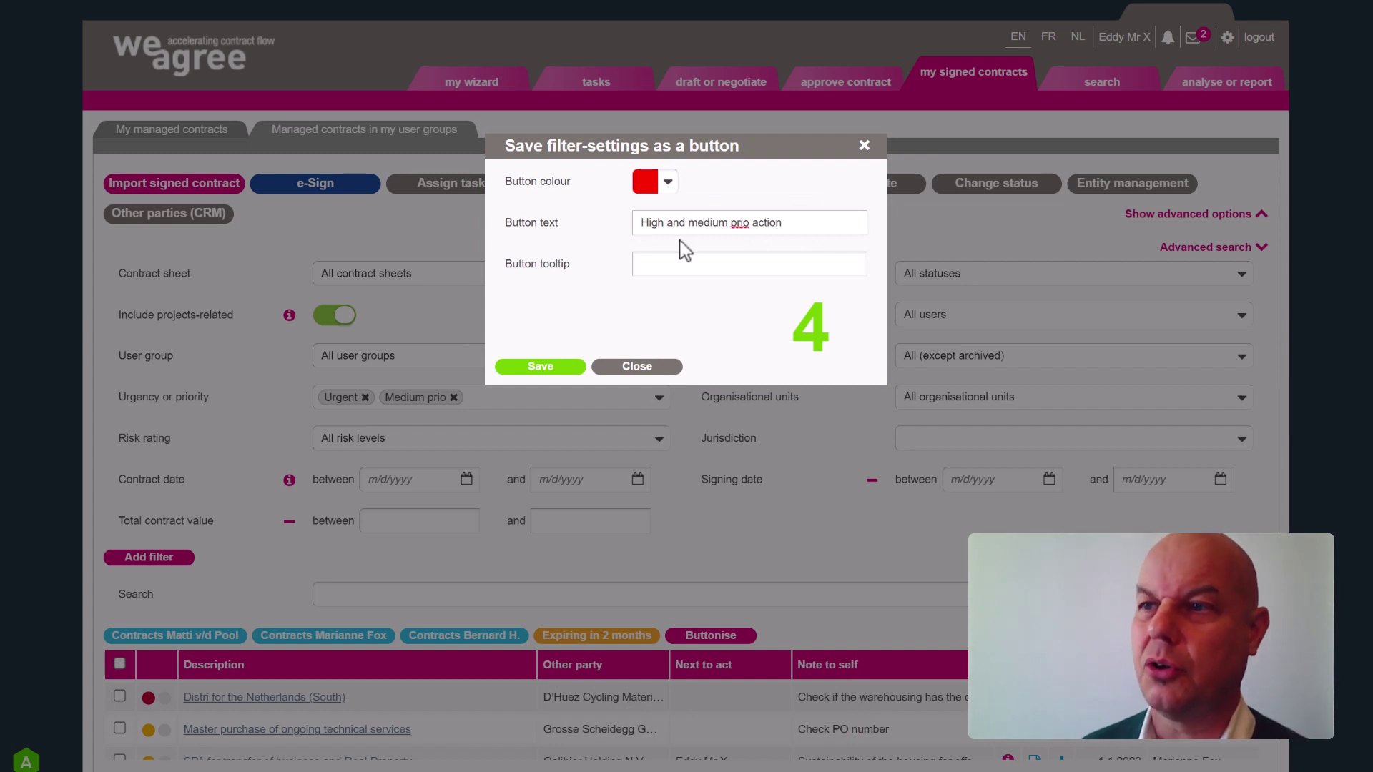
Add the tooltip 'Alle high and medium priority actions in conec tion with CLM contracts', save, and apply the button
left_click(675, 261)
type("Alle hig")
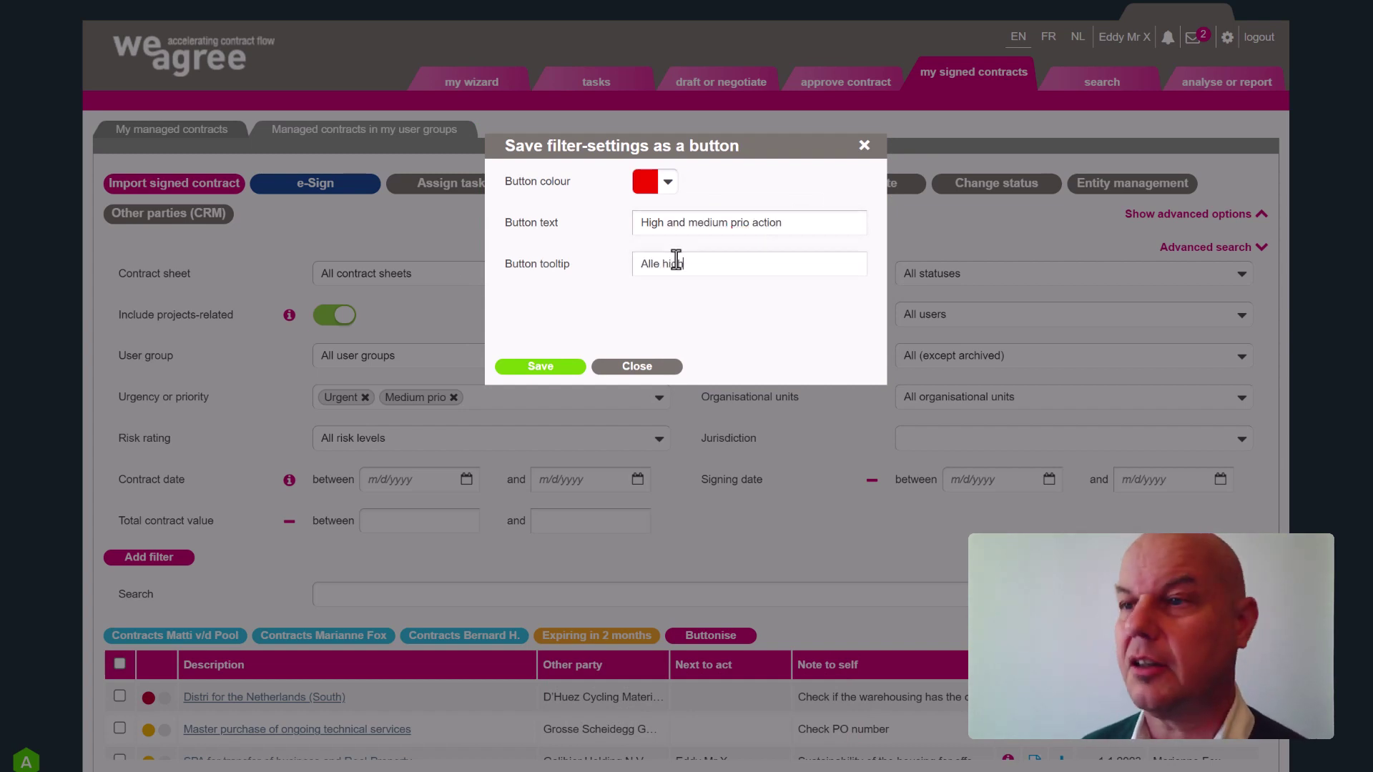
type("h and medium priority actions in conec tion with CLM contracts")
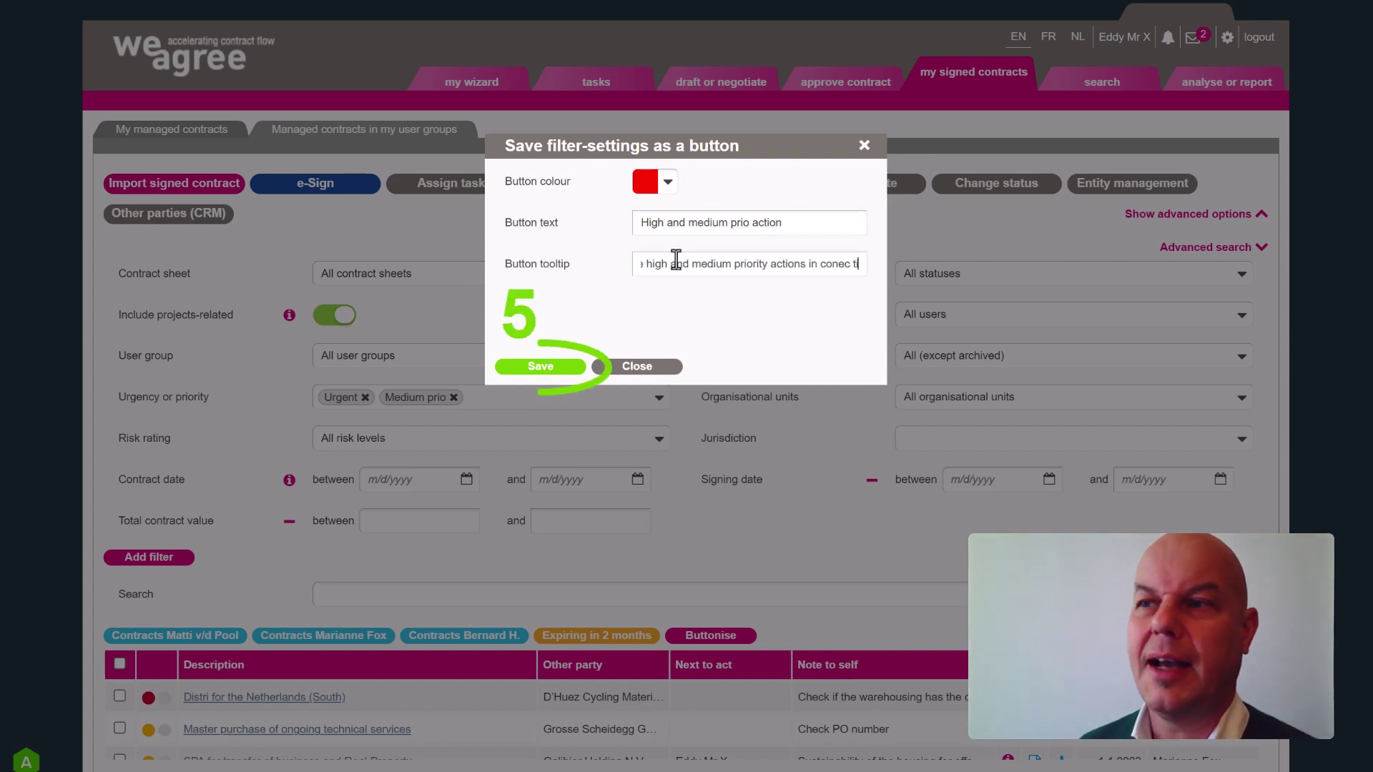
left_click(533, 366)
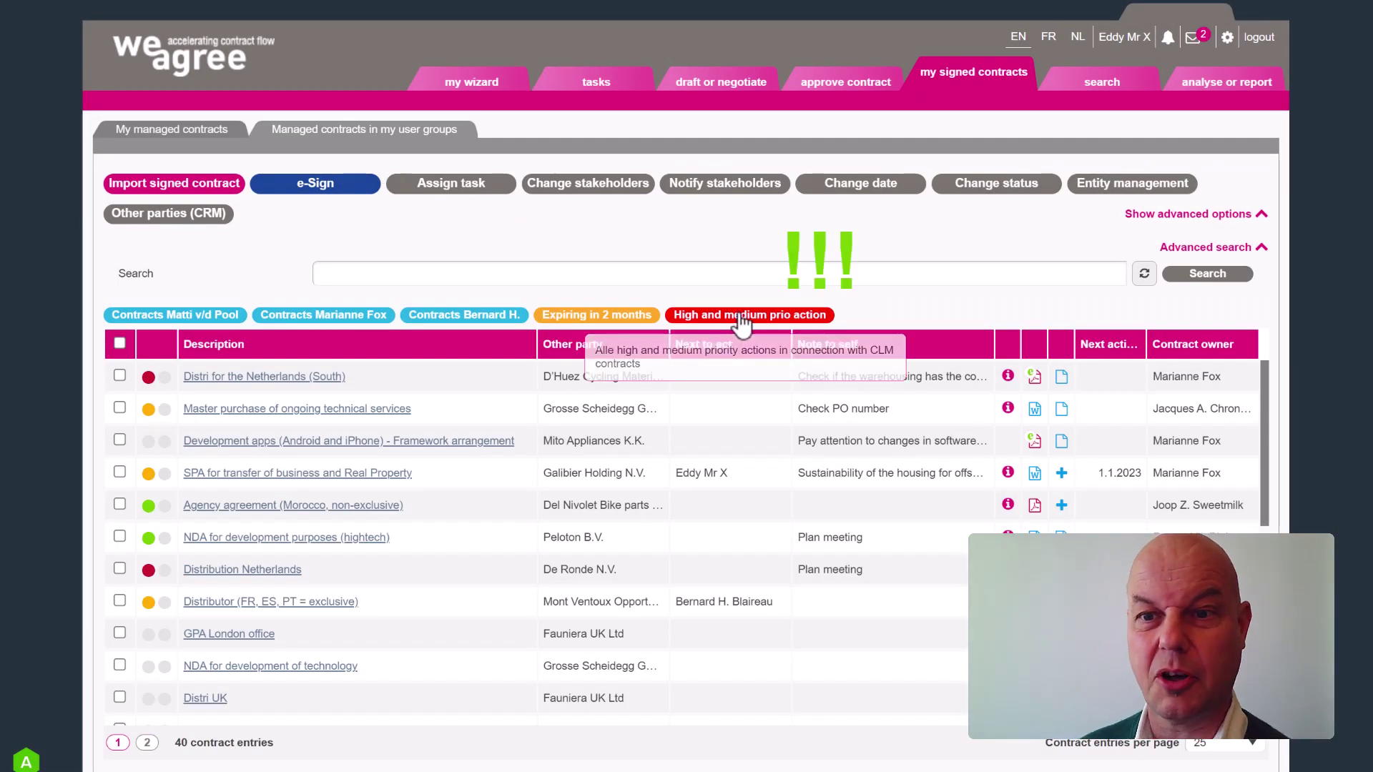
left_click(672, 315)
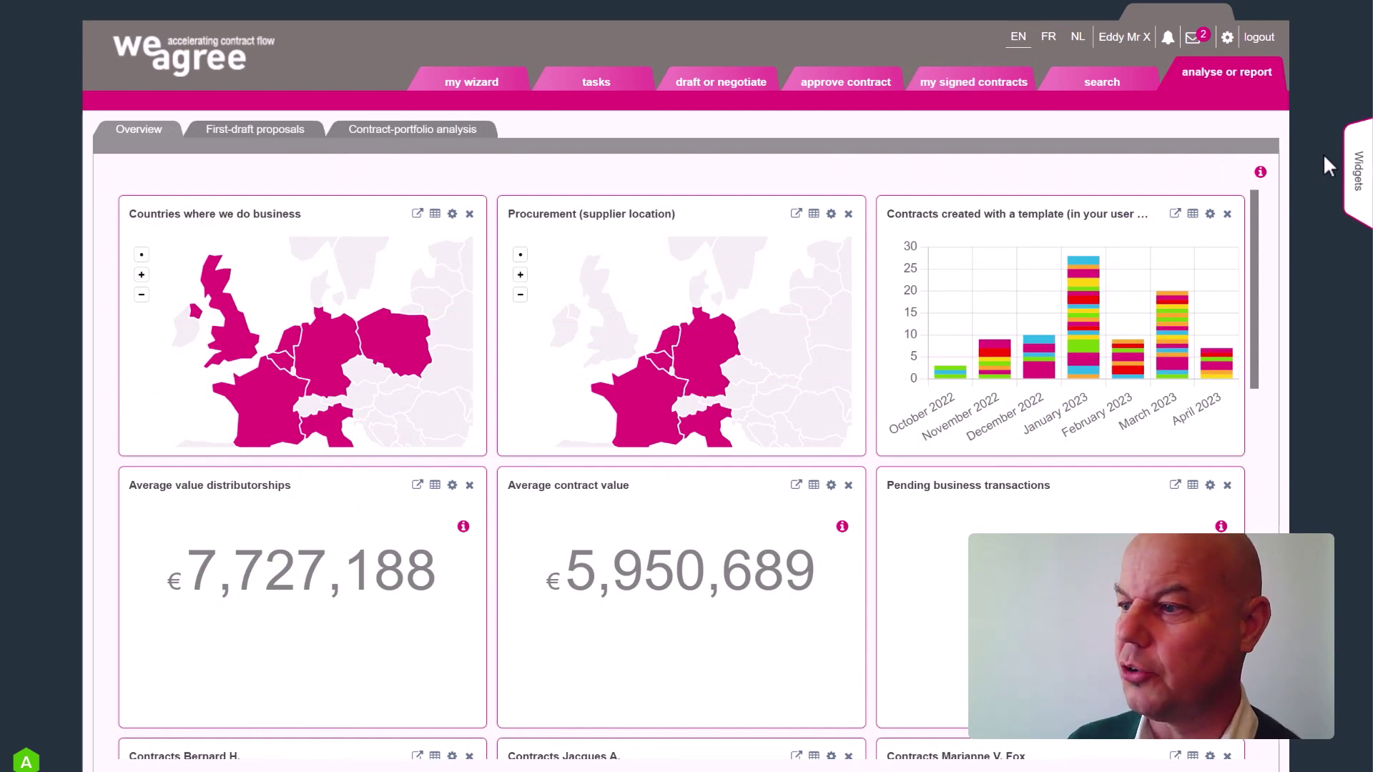
Drag the 'High and medium prio action' widget from the Widgets panel to the dashboard's top-left
left_click(1358, 172)
scroll(1137, 379, "down", 15)
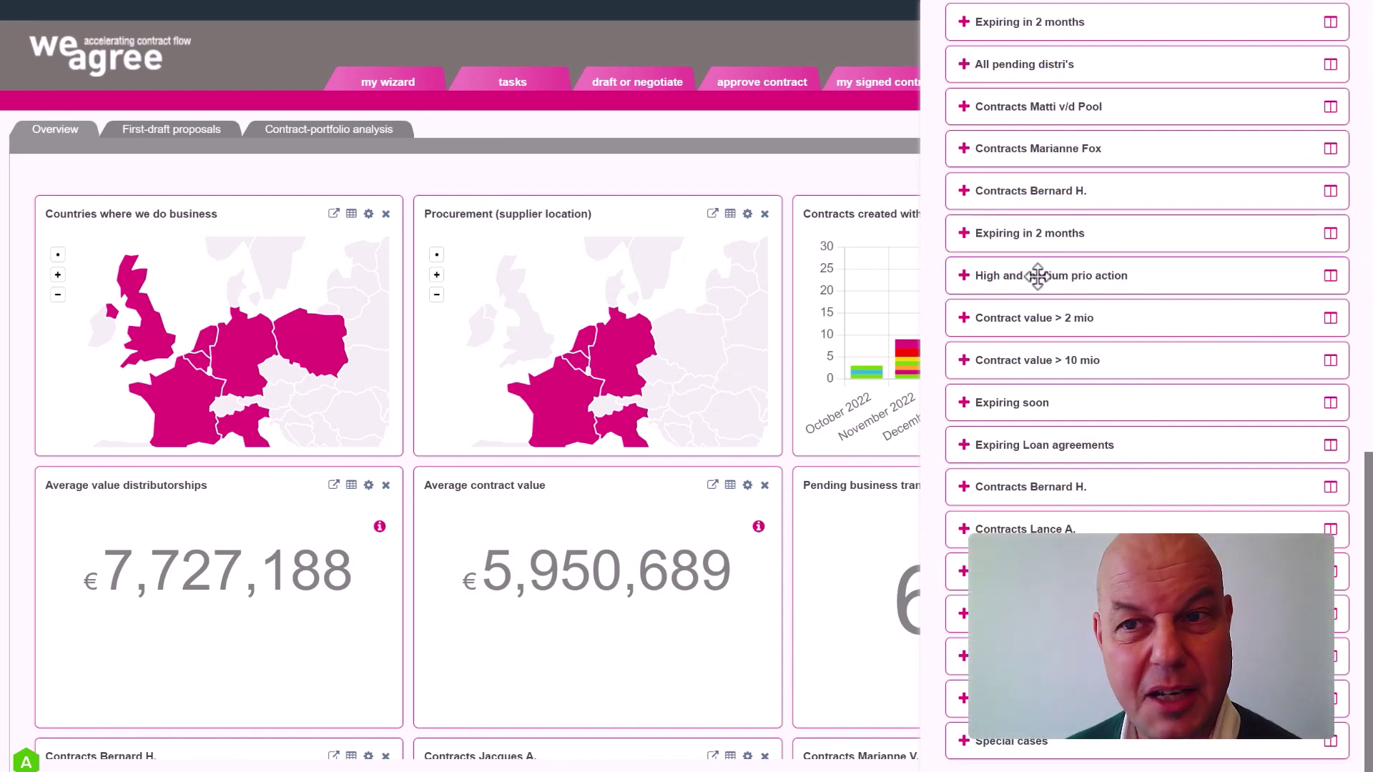
left_click_drag(1039, 276, 315, 225)
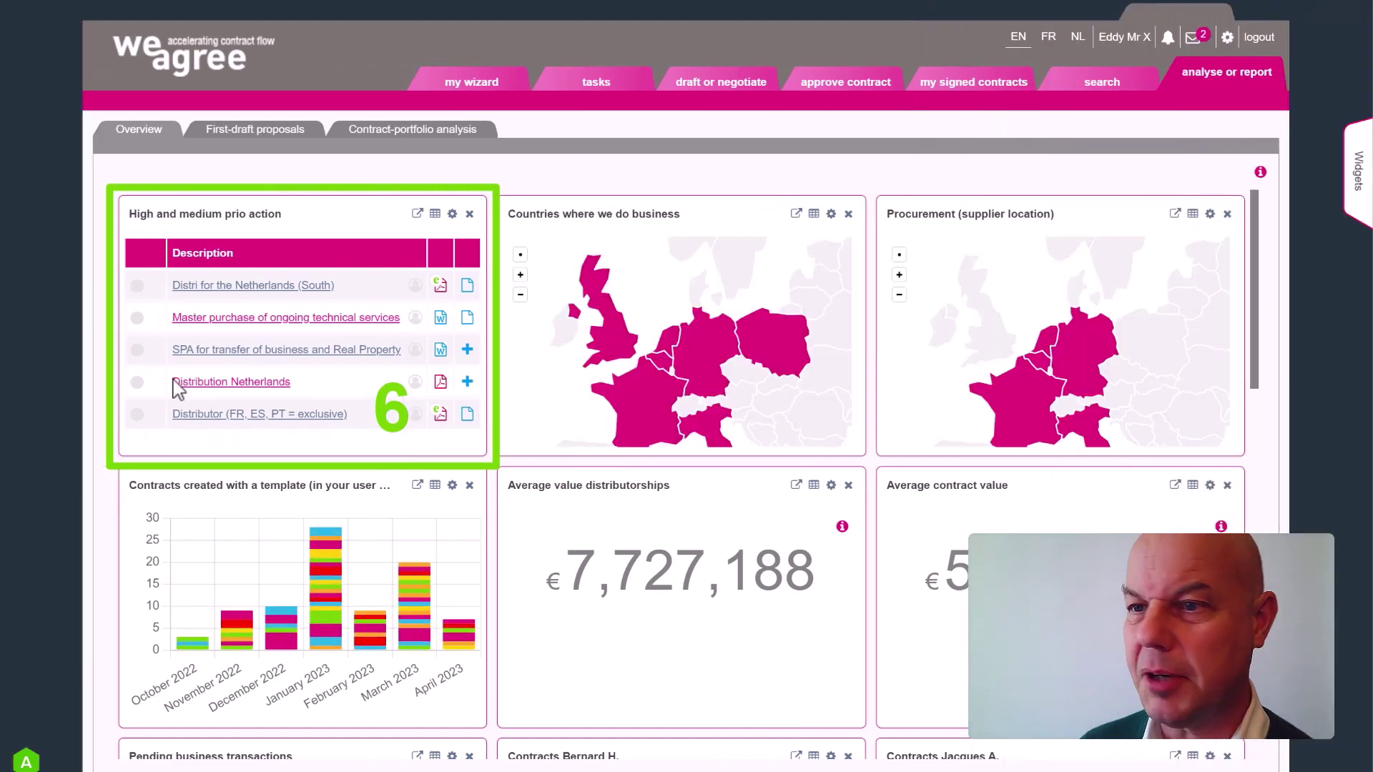